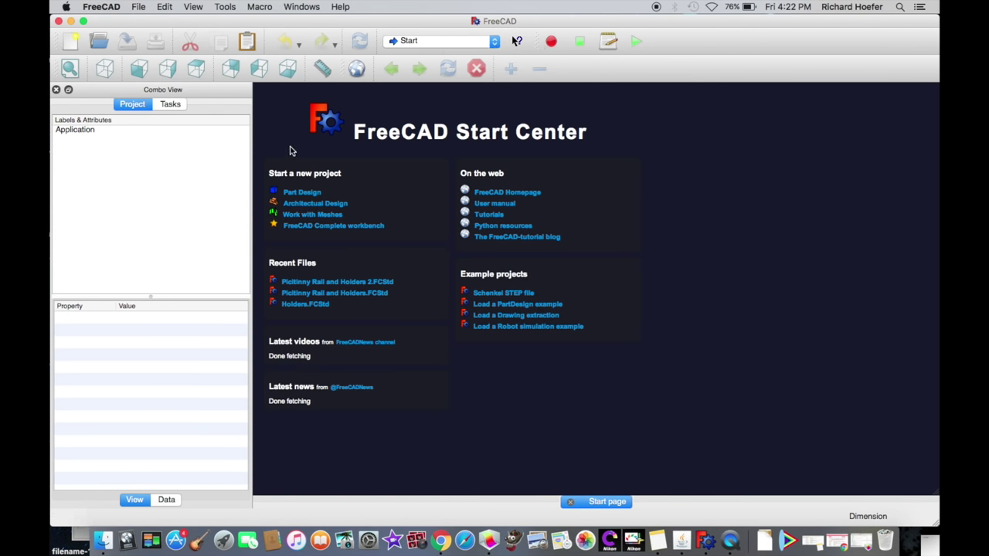
# Create a new empty document, enlarge the program window to fill the screen, and close the start page.
pyautogui.click(138, 7)
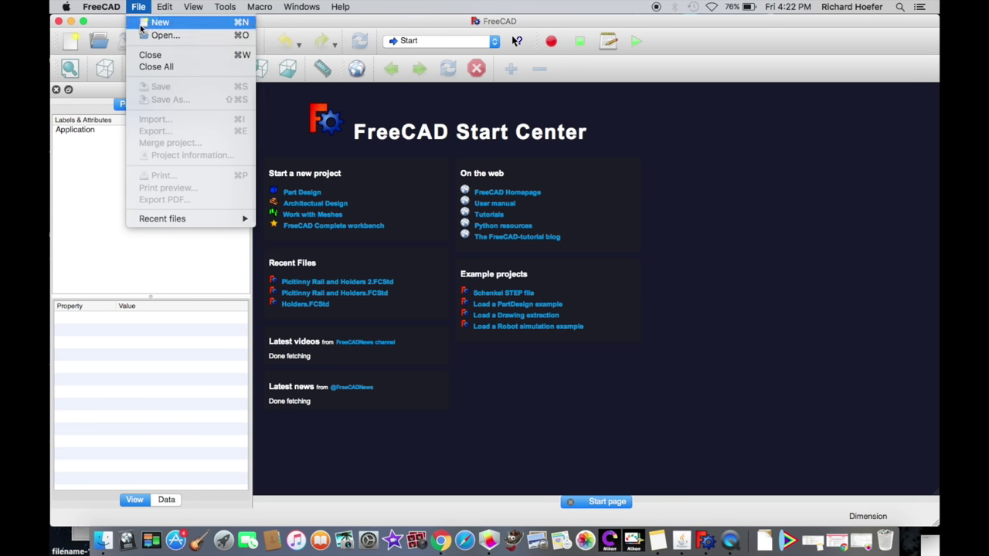
pyautogui.click(150, 22)
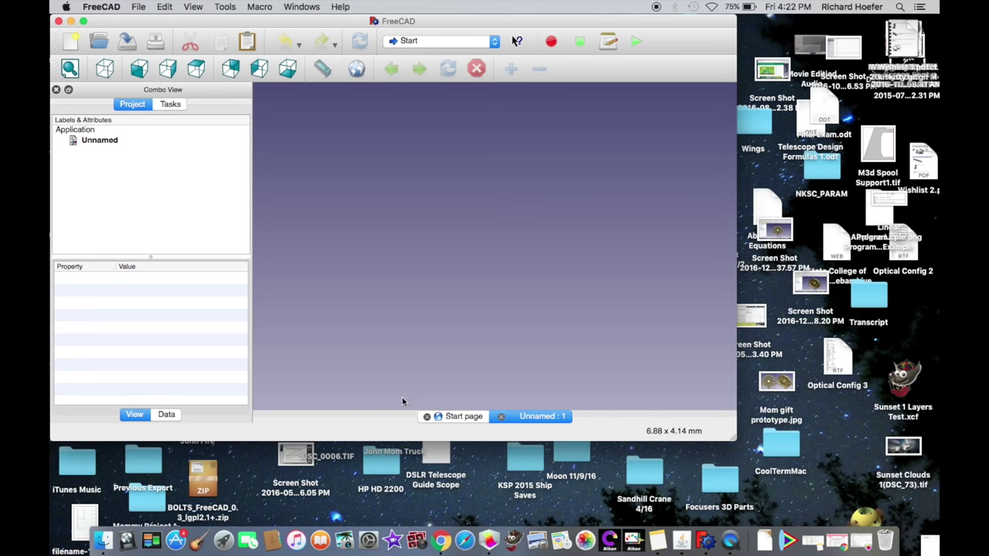
pyautogui.moveTo(736, 438); pyautogui.dragTo(937, 524)
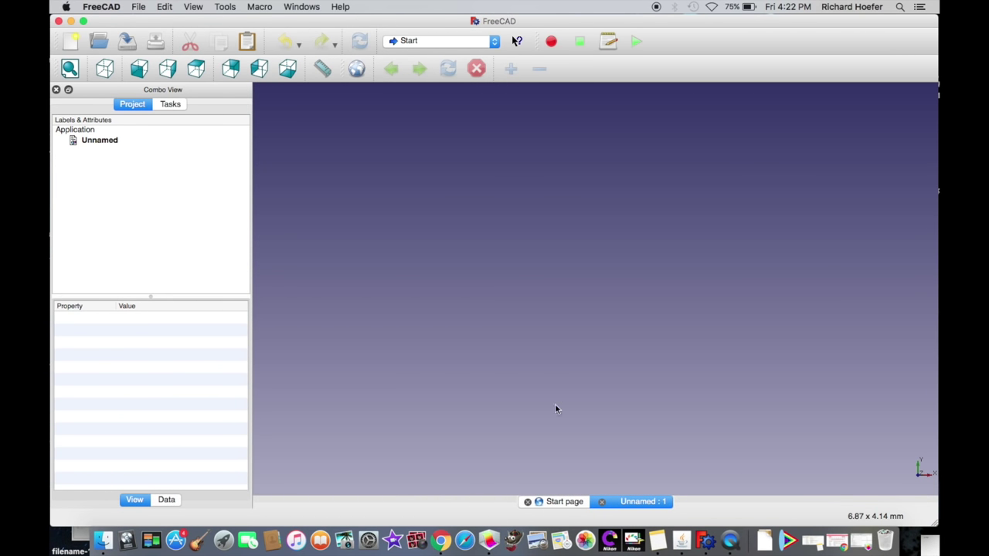
pyautogui.click(527, 502)
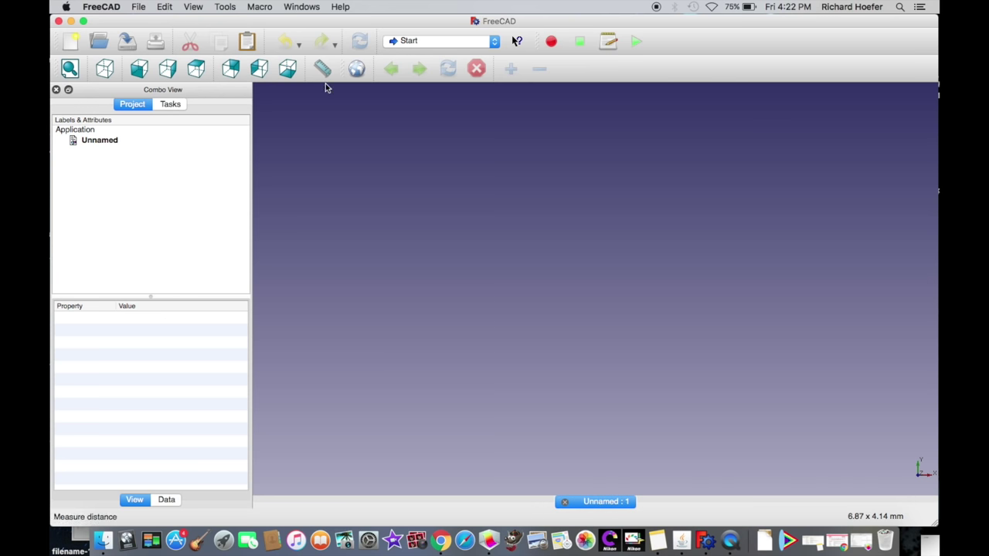
# Switch to the Part workbench.
pyautogui.click(451, 44)
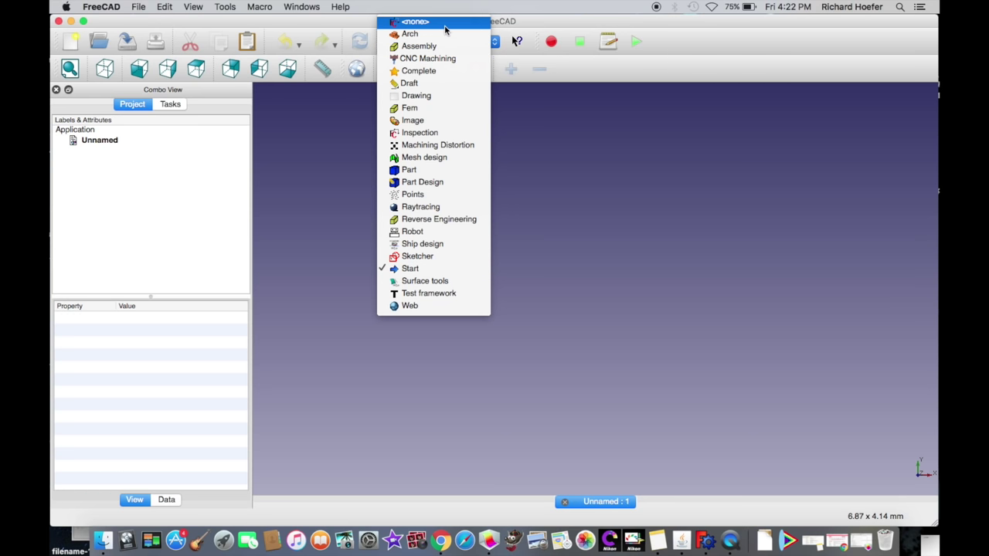
pyautogui.click(454, 14)
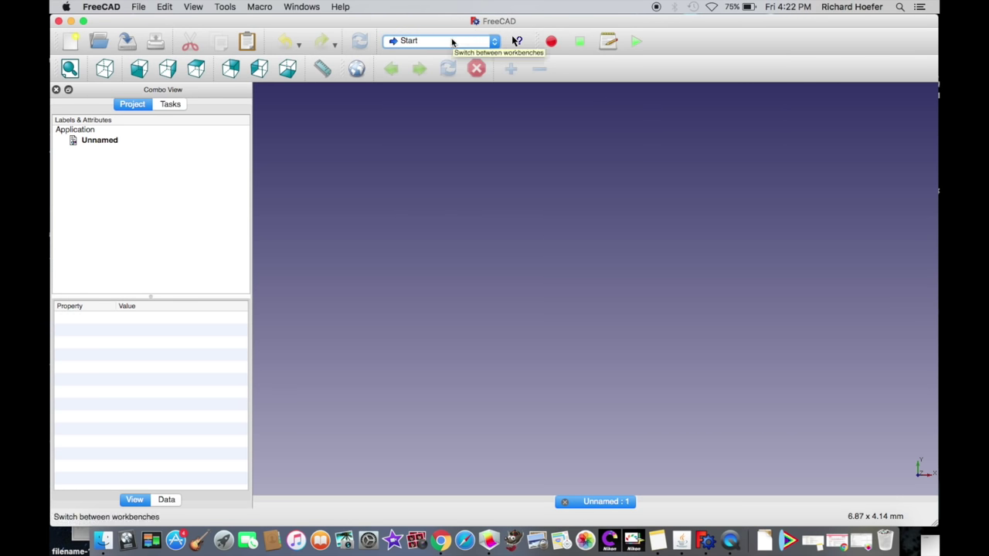
pyautogui.click(452, 41)
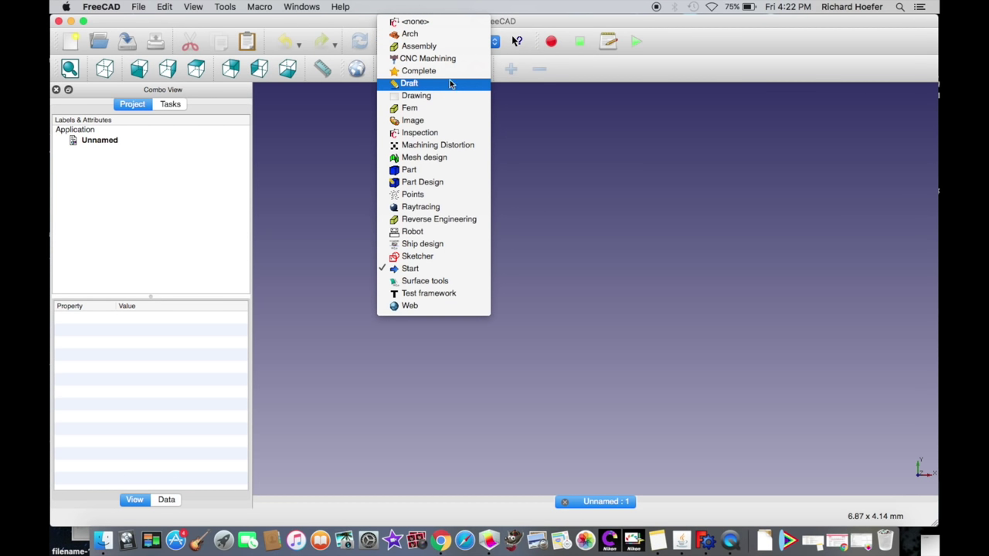
pyautogui.click(452, 171)
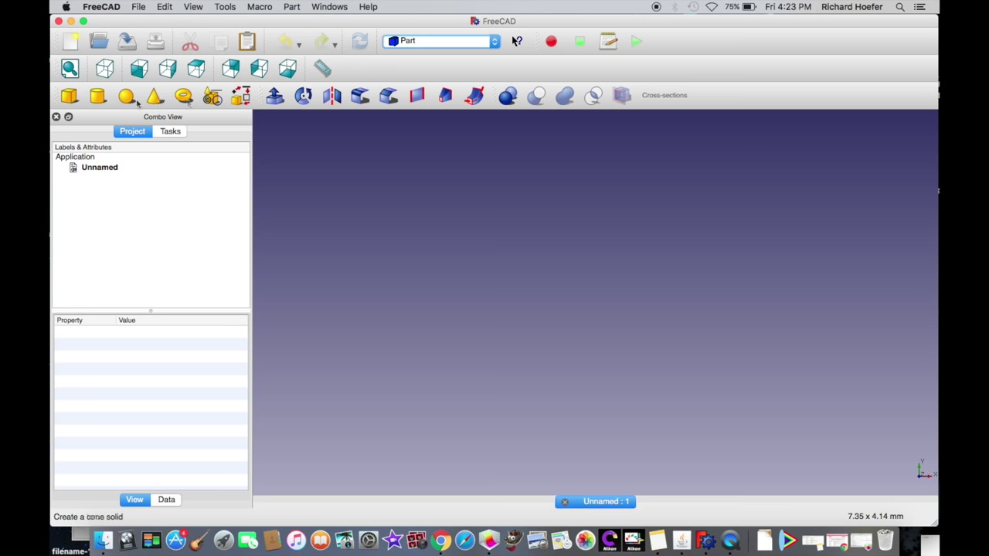
pyautogui.click(213, 99)
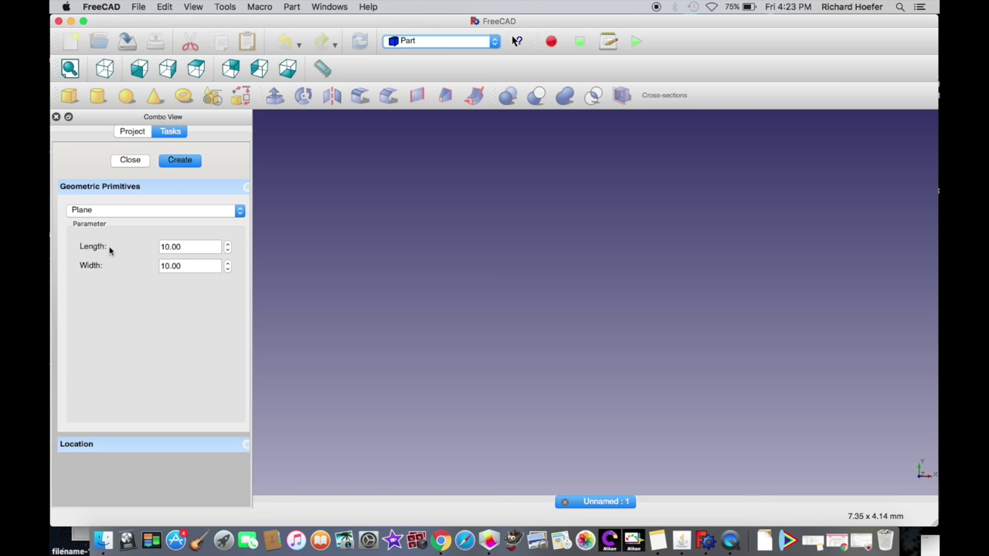
pyautogui.click(129, 213)
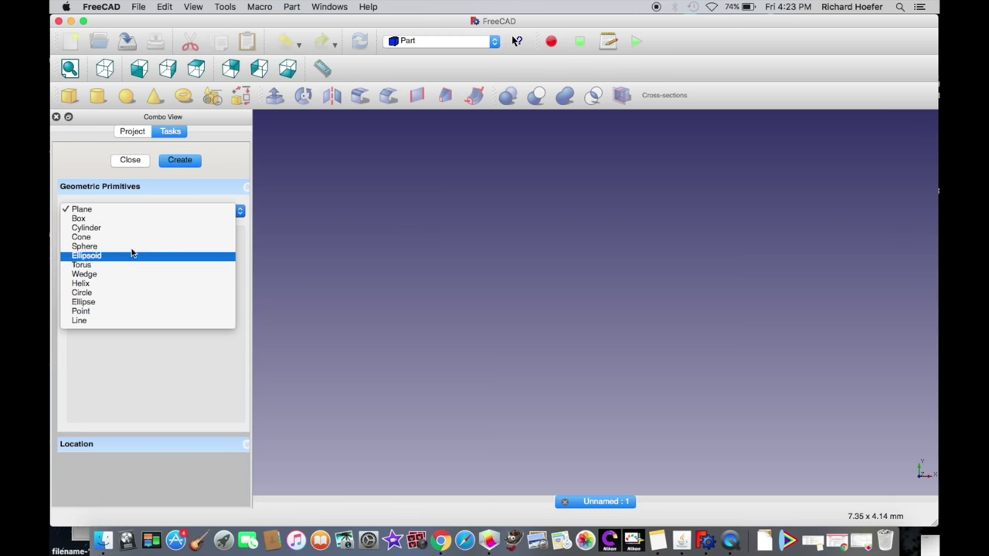
pyautogui.click(120, 175)
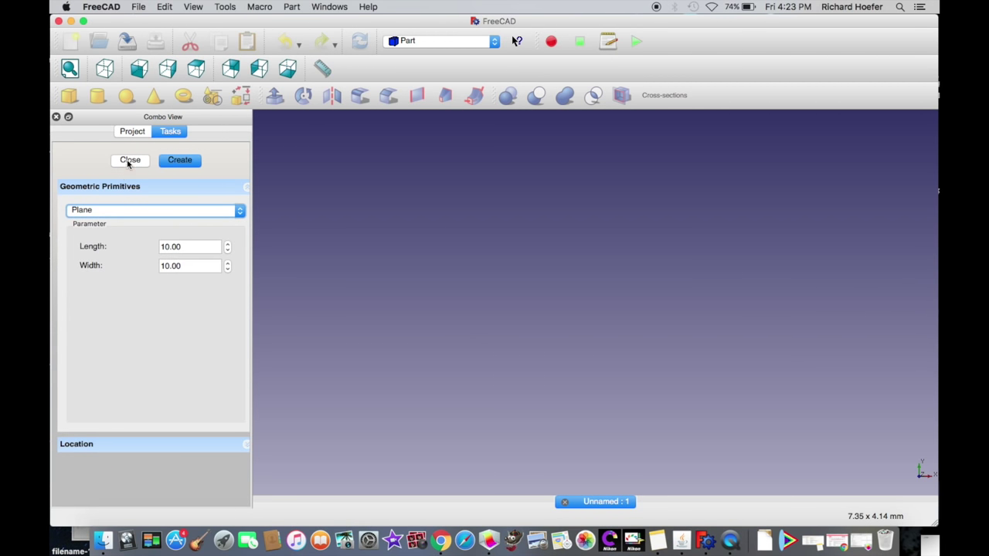
pyautogui.click(130, 159)
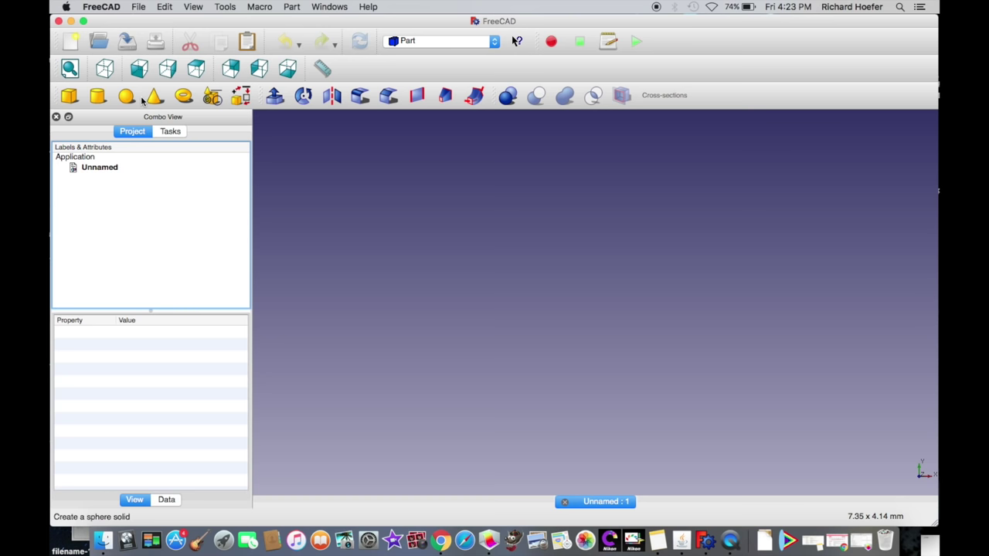
# Add a box solid to the document and show it in axonometric view.
pyautogui.click(69, 95)
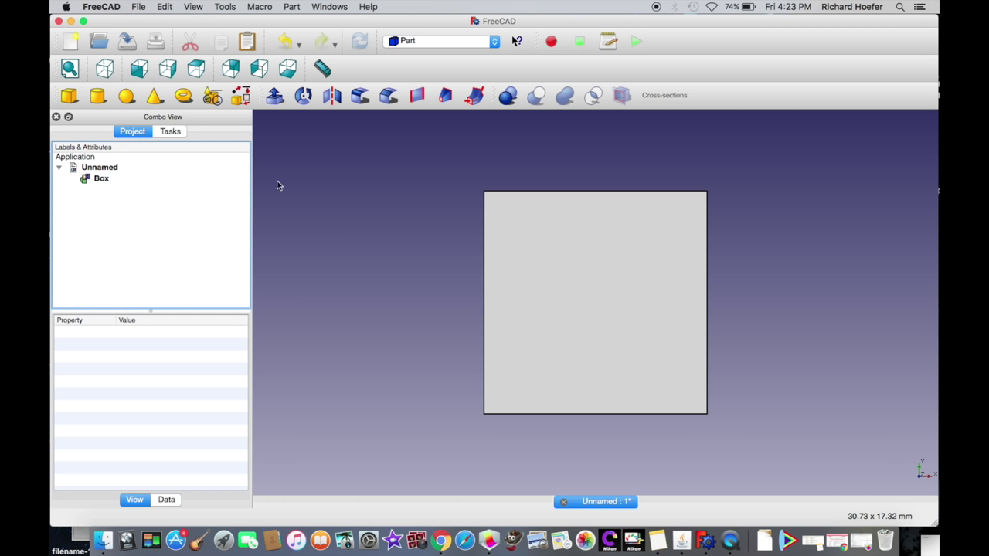
pyautogui.click(105, 69)
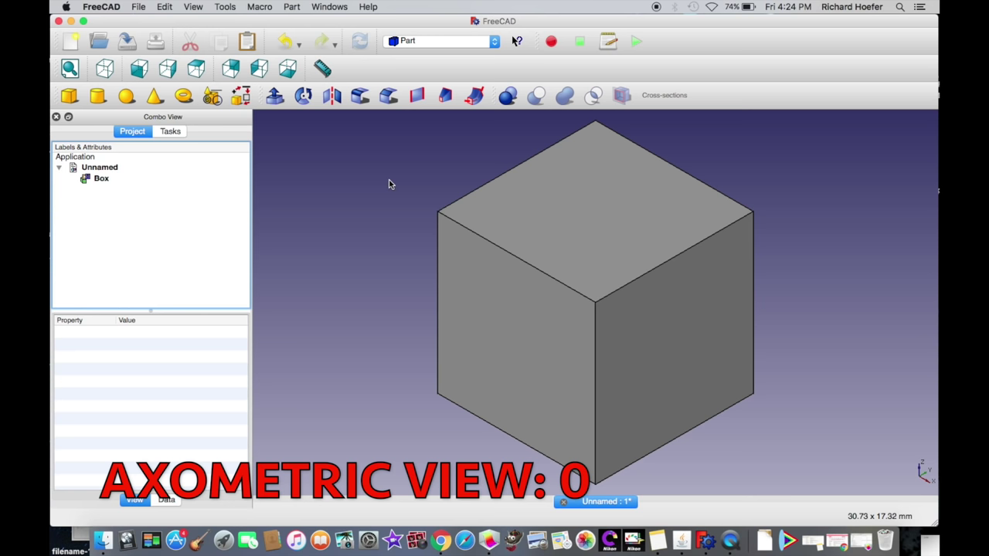
pyautogui.scroll(-3, 389, 184)
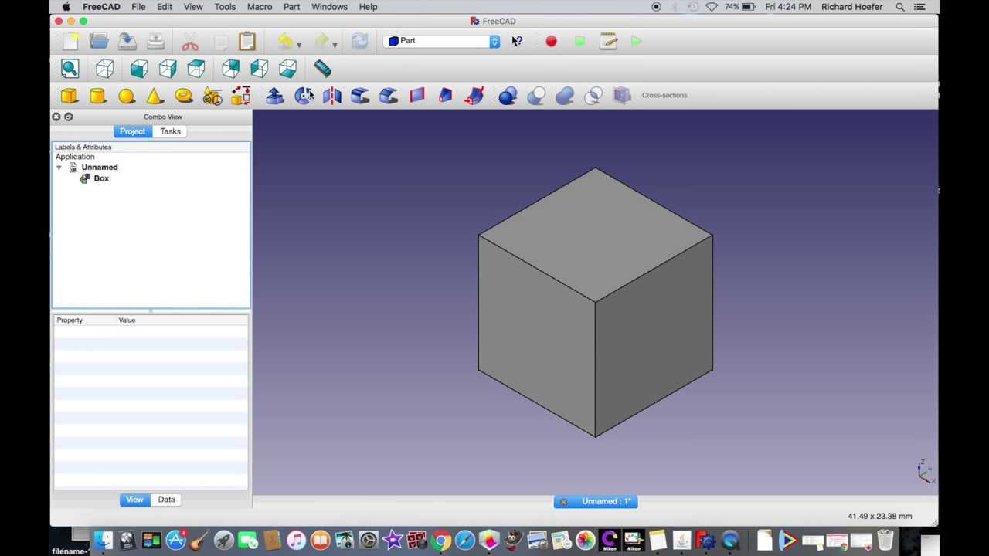
# Compare the cube in perspective and orthographic projection, ending in orthographic.
pyautogui.click(193, 6)
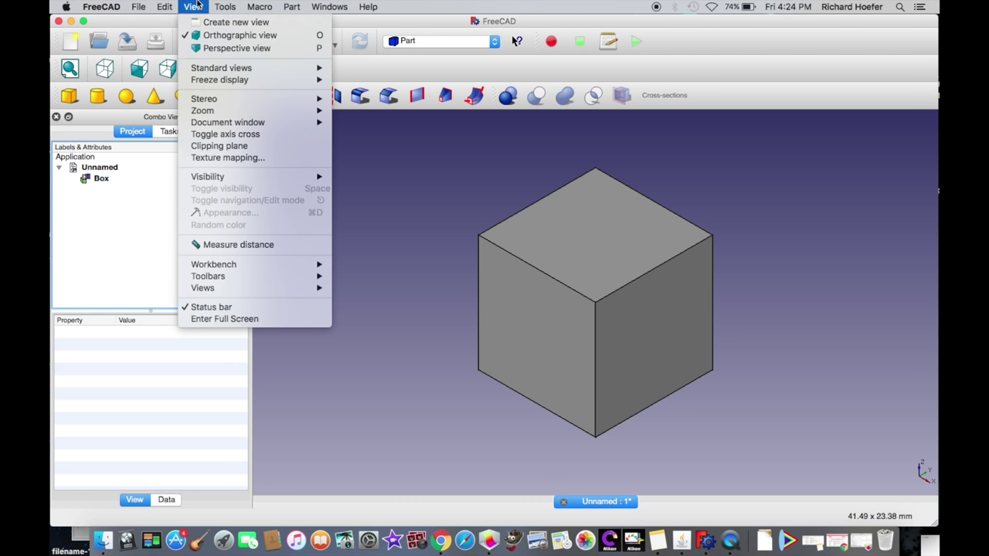
pyautogui.click(202, 47)
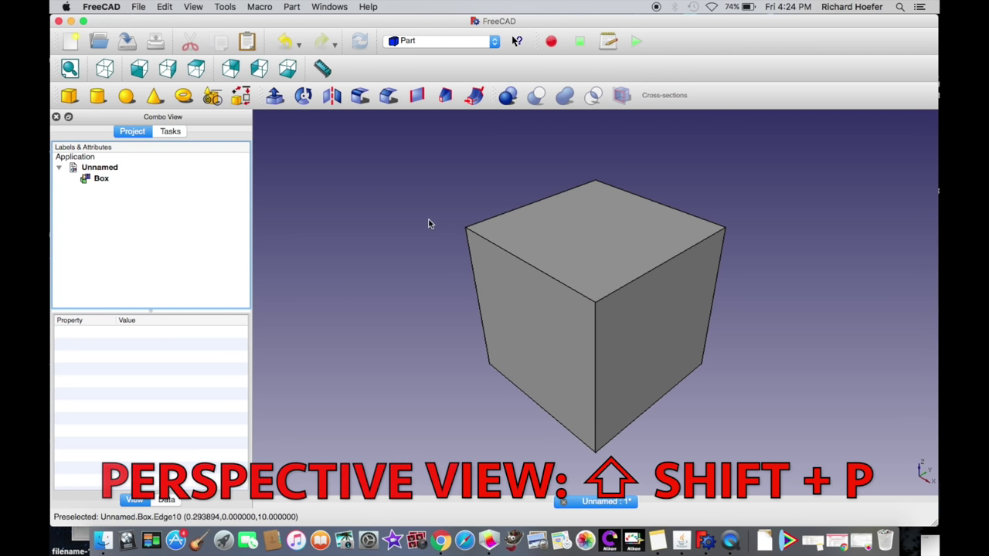
pyautogui.scroll(-5, 430, 221)
pyautogui.scroll(4, 431, 221)
pyautogui.click(194, 6)
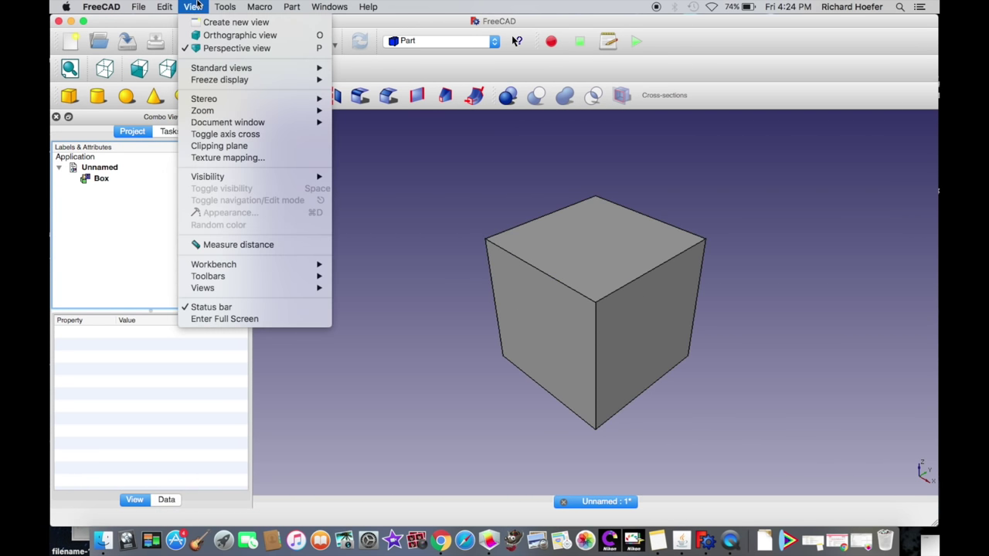
pyautogui.click(235, 35)
pyautogui.scroll(-3, 410, 161)
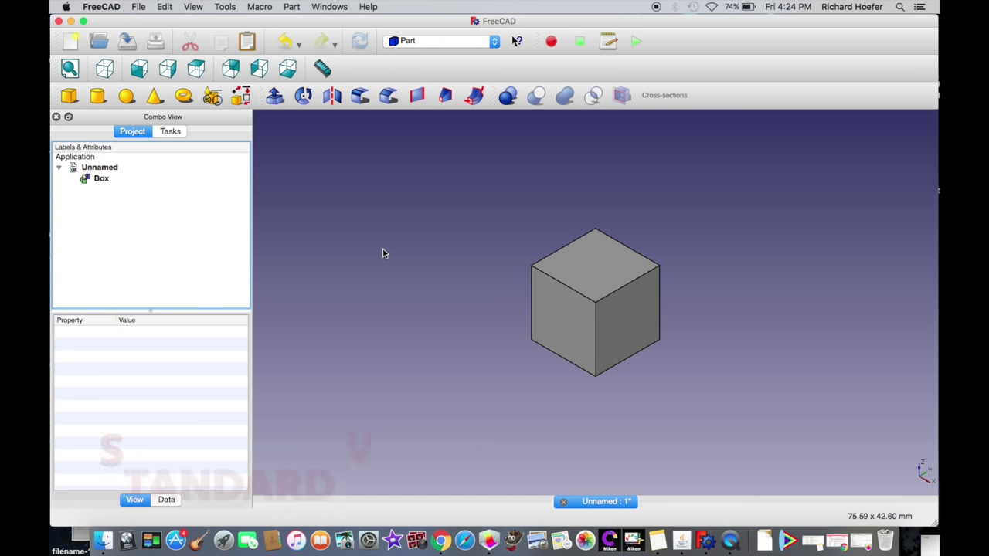
# Examine the cube from the front, right, top, left, bottom and rear standard views, and return to the axonometric view.
pyautogui.press('v')
pyautogui.press('f')
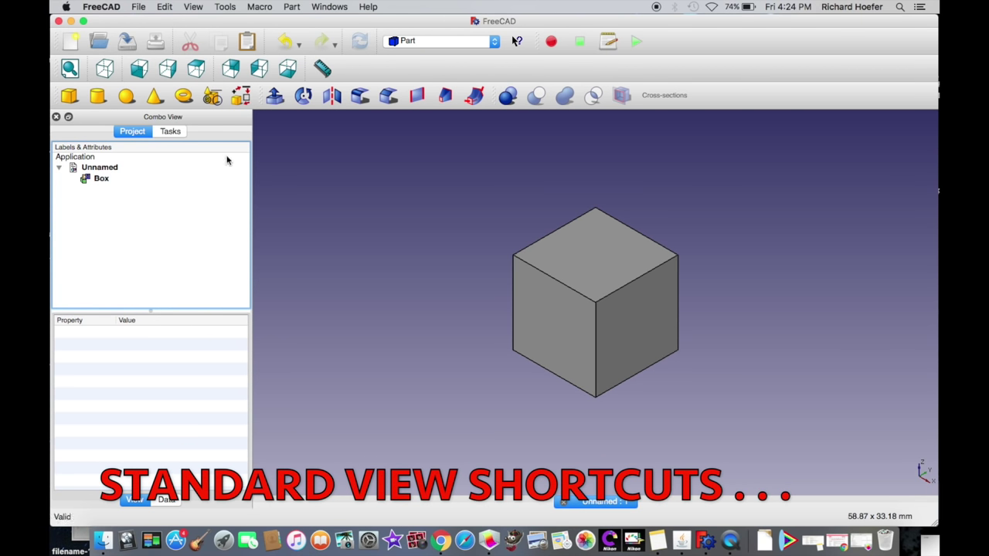
pyautogui.click(140, 71)
pyautogui.click(168, 70)
pyautogui.click(198, 72)
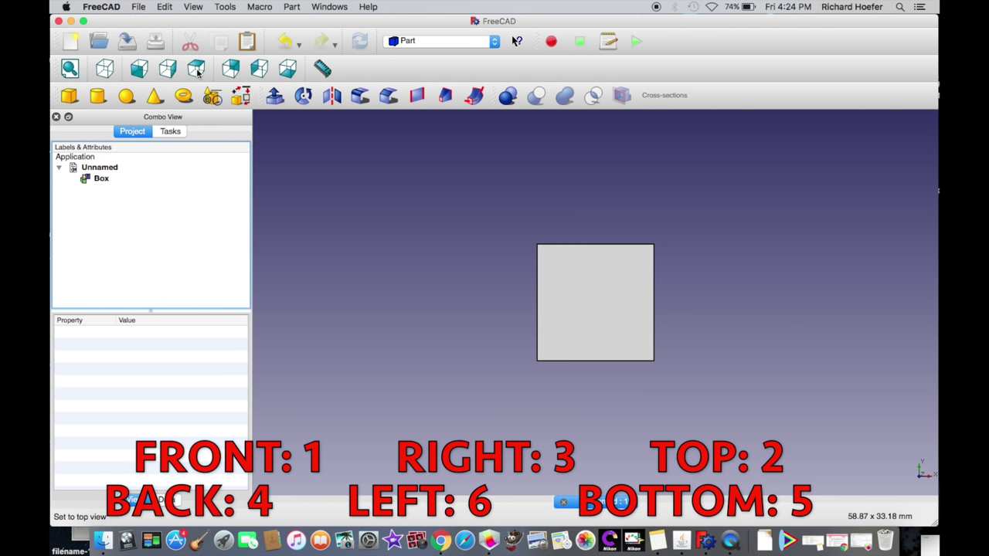
pyautogui.click(262, 71)
pyautogui.click(288, 71)
pyautogui.click(139, 69)
pyautogui.click(230, 70)
pyautogui.click(171, 72)
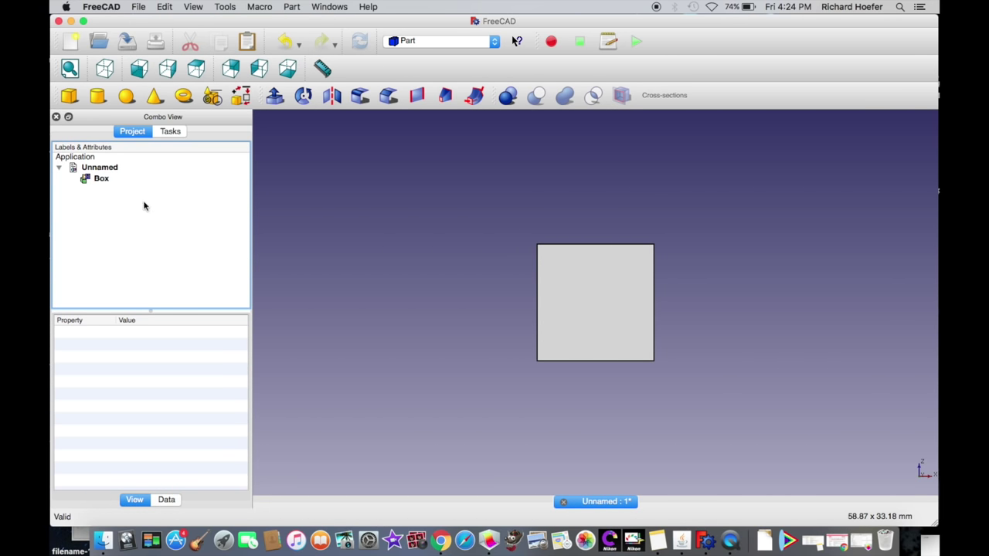
pyautogui.click(105, 69)
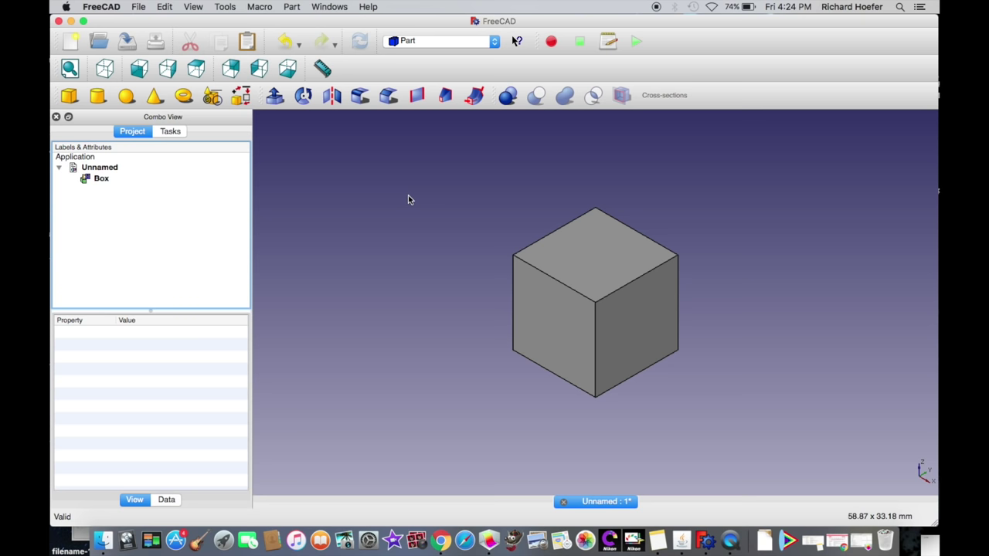
# Zoom in and out on the cube in the axonometric view.
pyautogui.scroll(-1, 400, 247)
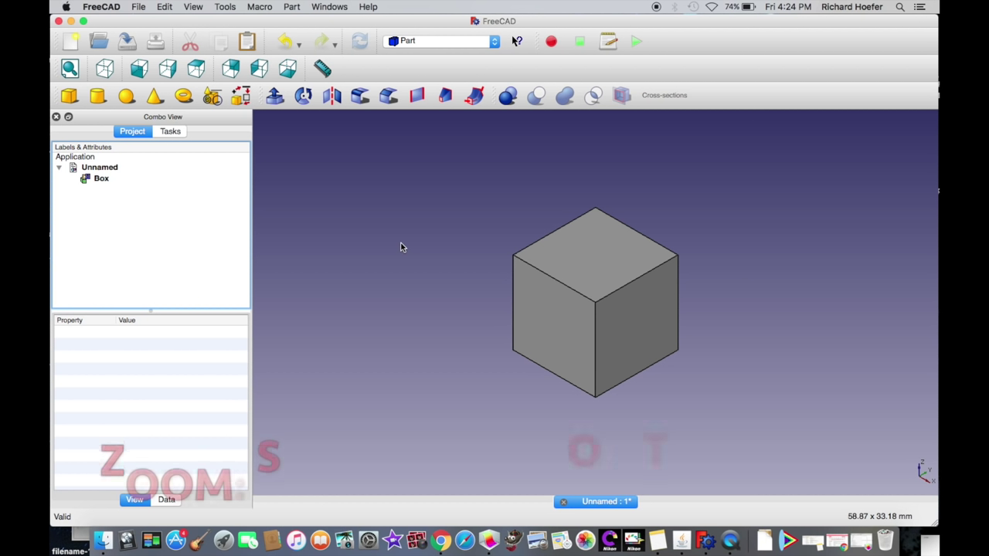
pyautogui.scroll(5, 400, 247)
pyautogui.scroll(-6, 400, 247)
pyautogui.scroll(6, 400, 247)
pyautogui.scroll(-3, 400, 247)
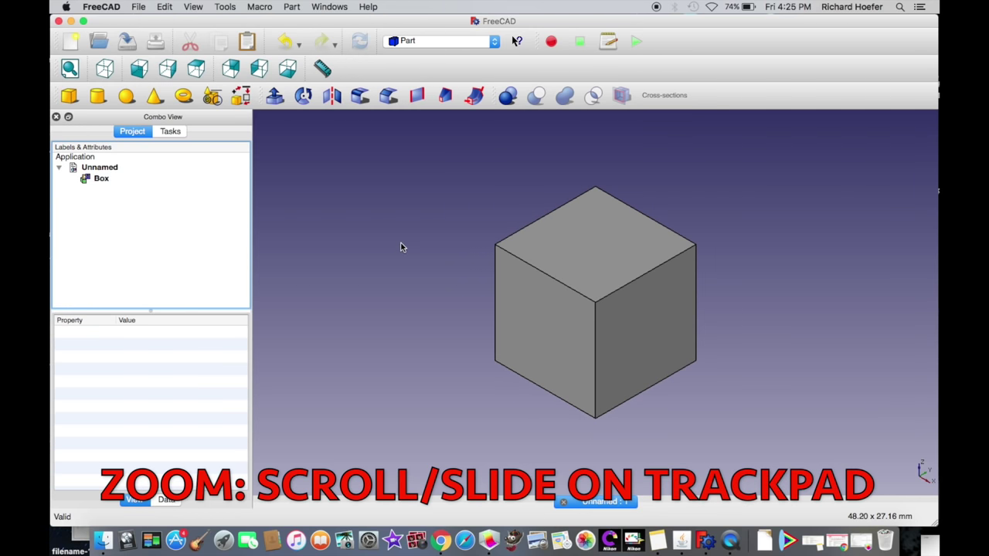
pyautogui.scroll(5, 400, 247)
pyautogui.scroll(-5, 400, 248)
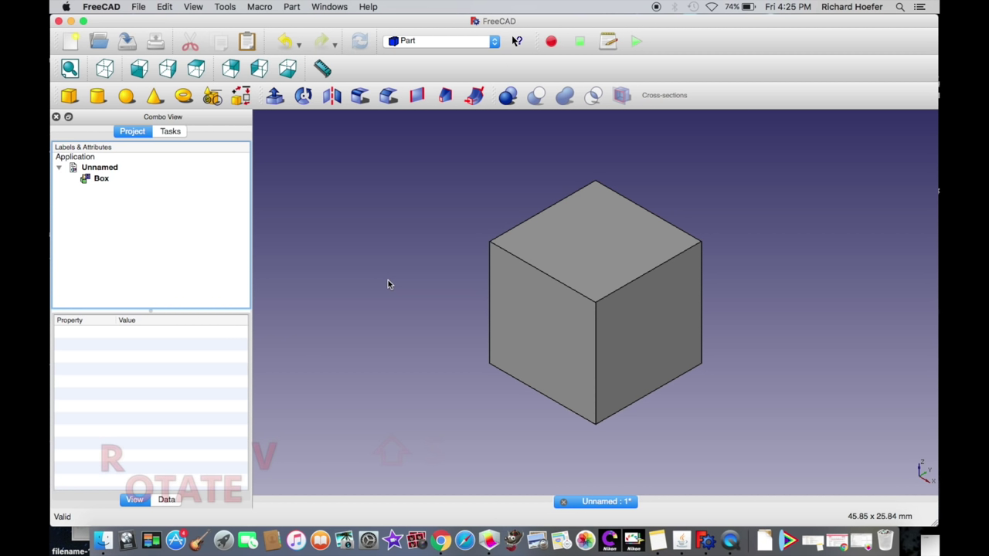
# Rotate the view around the cube, zoom out, and pan the view laterally.
pyautogui.keyDown('shift'); pyautogui.moveTo(388, 279); pyautogui.dragTo(378, 250, button='right'); pyautogui.keyUp('shift')
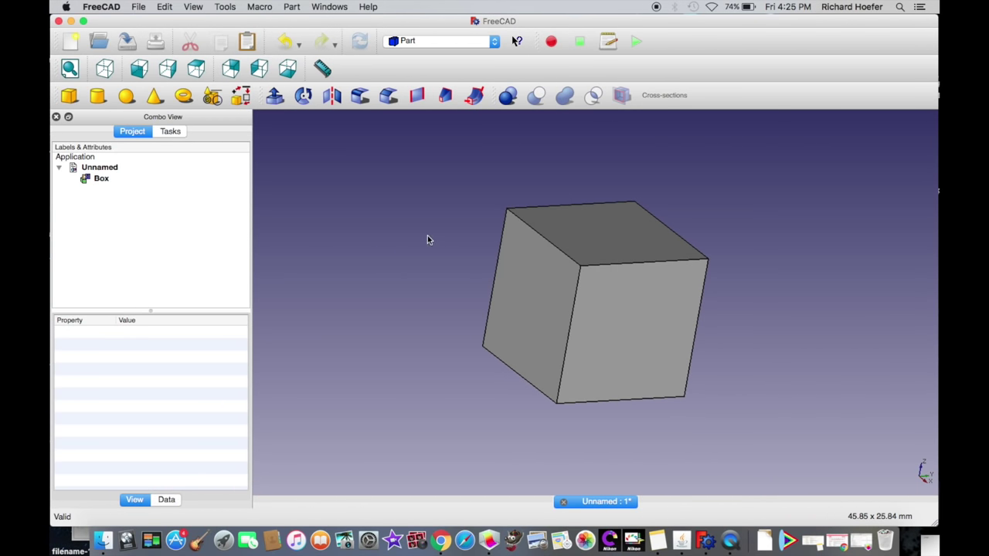
pyautogui.scroll(-2, 427, 236)
pyautogui.scroll(-2, 427, 236)
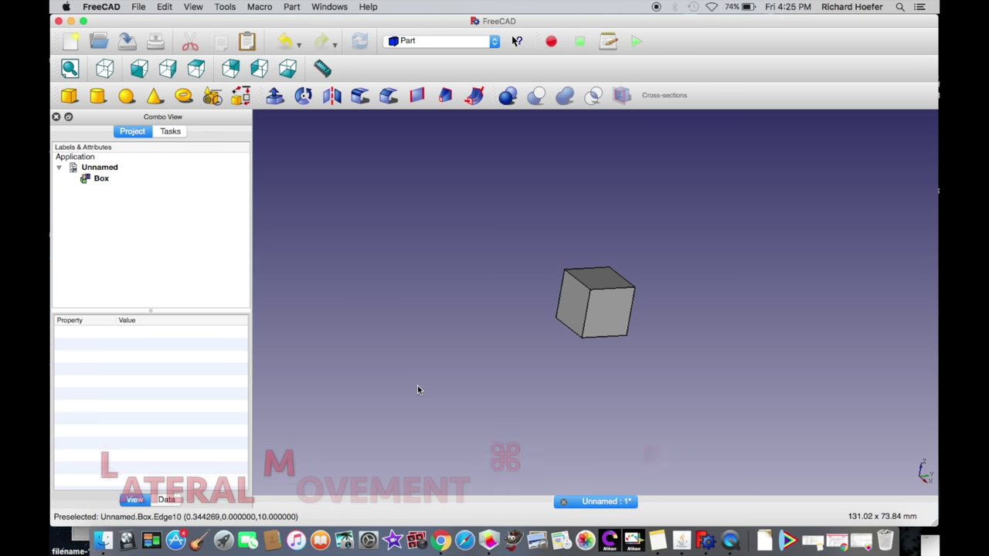
pyautogui.keyDown('ctrl'); pyautogui.moveTo(417, 389); pyautogui.dragTo(418, 386, button='right'); pyautogui.keyUp('ctrl')
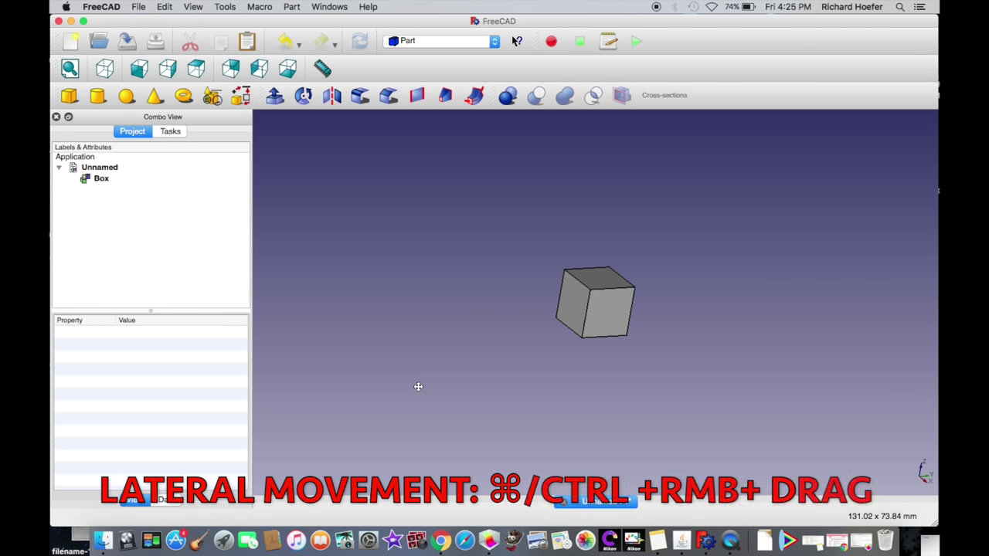
pyautogui.keyDown('ctrl'); pyautogui.moveTo(418, 386); pyautogui.dragTo(495, 353, button='right'); pyautogui.keyUp('ctrl')
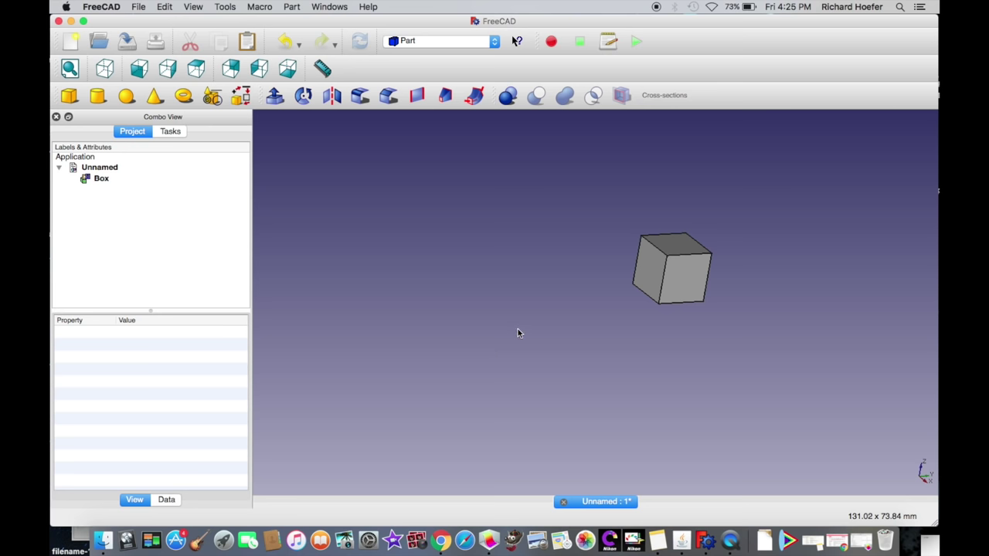
# Zoom and orbit around the off-centre cube from several angles, and fit the whole model in the view.
pyautogui.scroll(2, 518, 333)
pyautogui.scroll(-4, 518, 333)
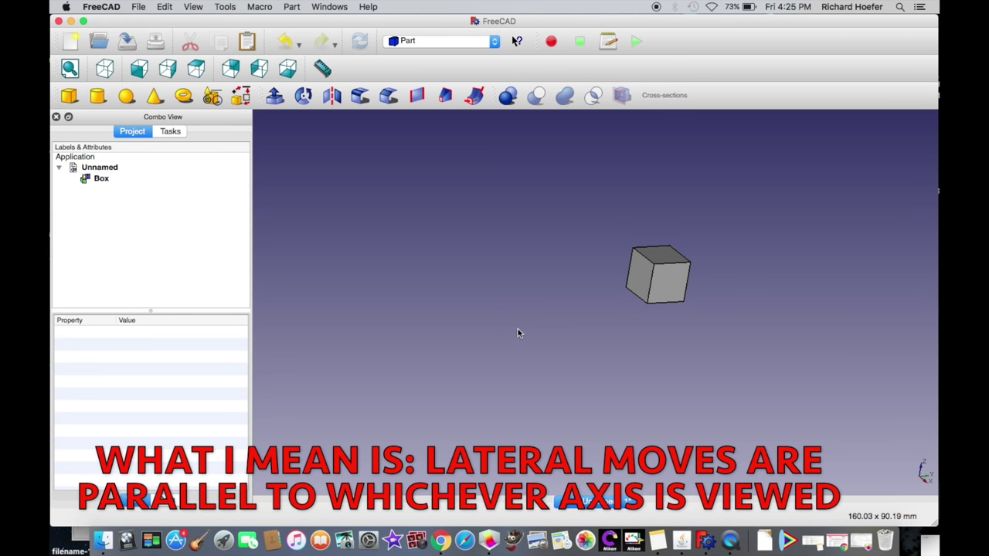
pyautogui.scroll(3, 518, 333)
pyautogui.scroll(-1, 517, 333)
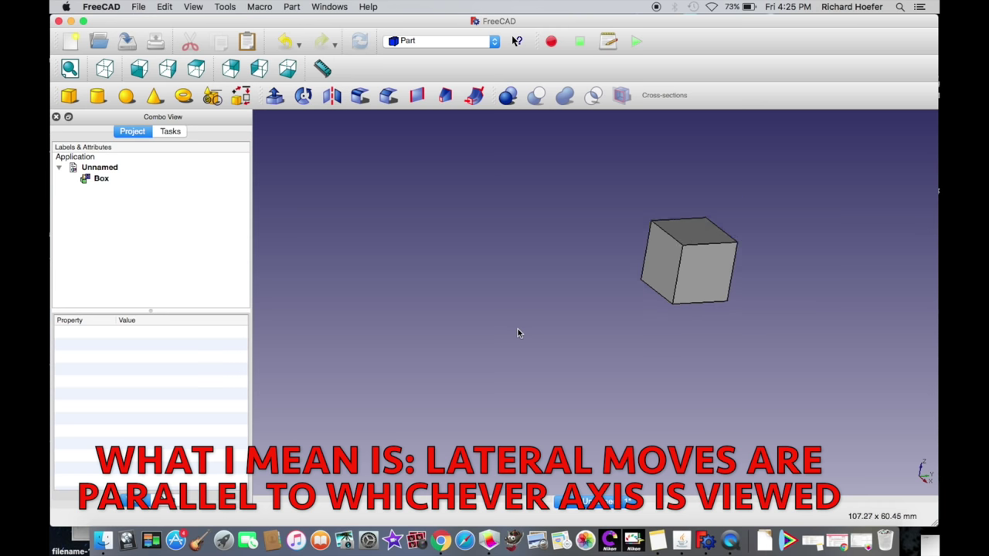
pyautogui.scroll(-1, 518, 333)
pyautogui.moveTo(518, 327); pyautogui.dragTo(715, 356, button='middle')
pyautogui.moveTo(494, 236); pyautogui.dragTo(662, 329, button='middle')
pyautogui.scroll(-2, 478, 269)
pyautogui.scroll(1, 478, 269)
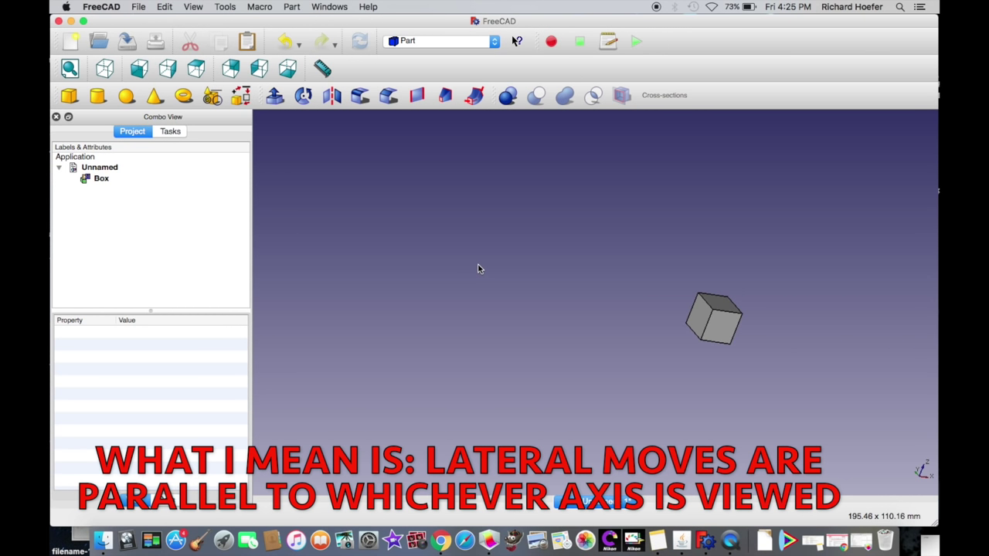
pyautogui.moveTo(536, 216); pyautogui.dragTo(474, 203, button='middle')
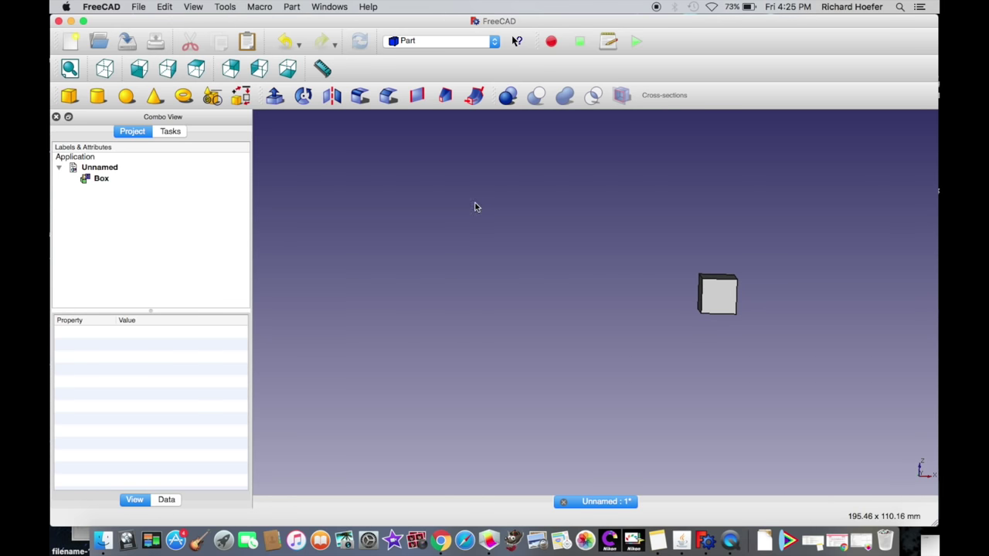
pyautogui.click(69, 69)
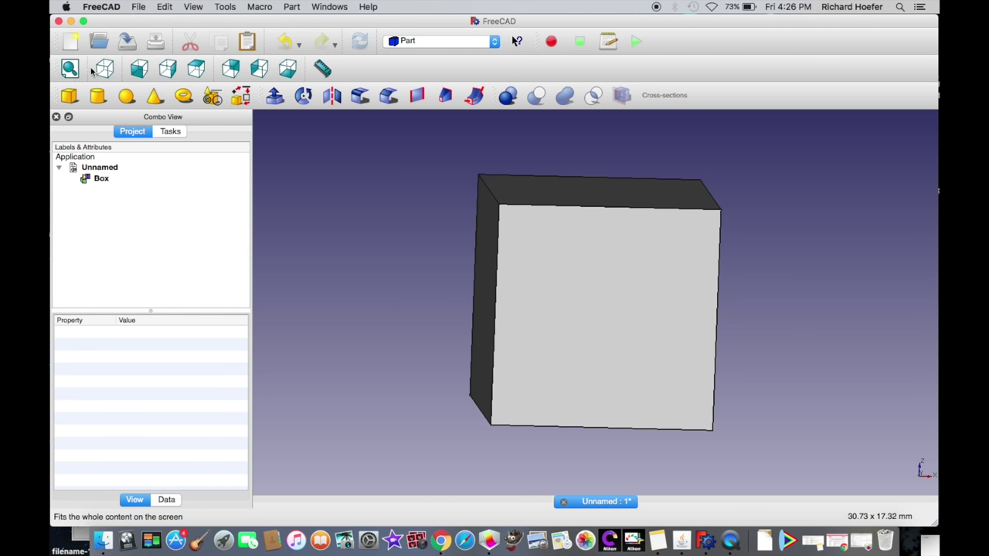
# Fit the cube and cylinder in the 3D view, and look over the view's fit and standard view options.
pyautogui.scroll(-3, 388, 195)
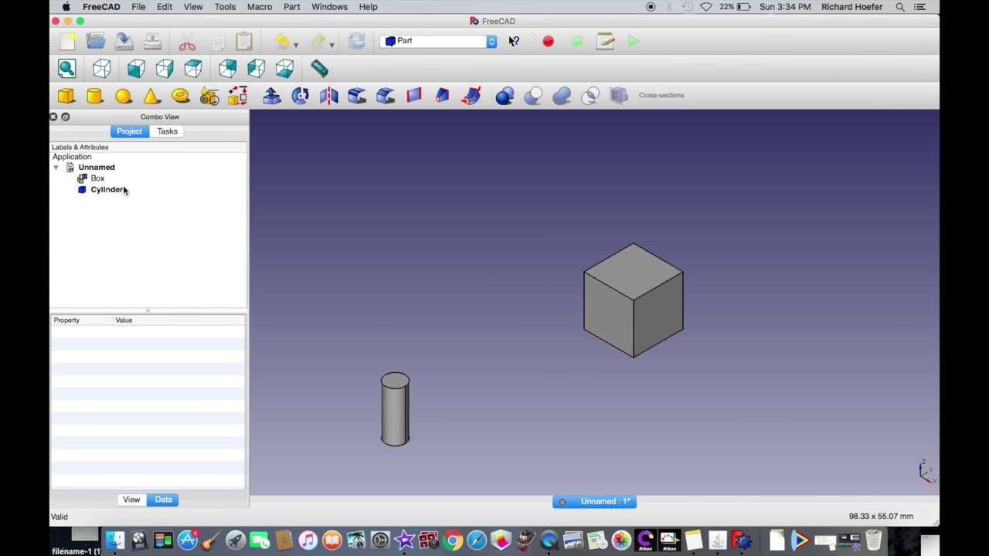
pyautogui.click(66, 70)
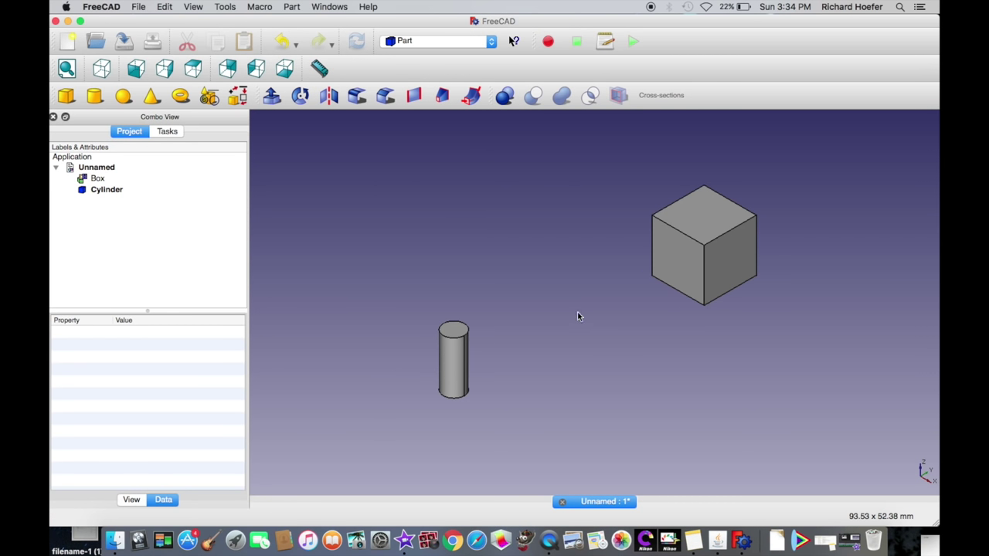
pyautogui.rightClick(399, 189)
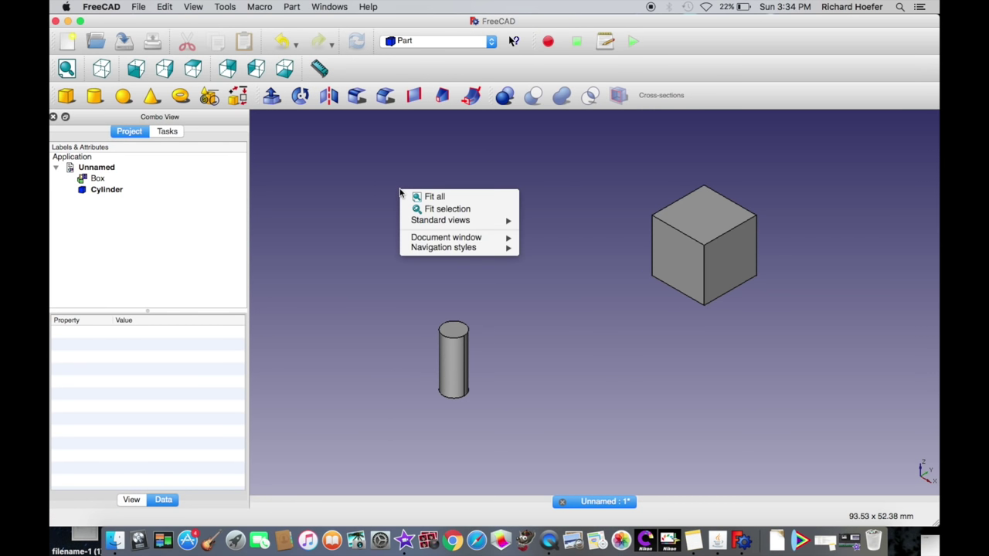
pyautogui.click(461, 198)
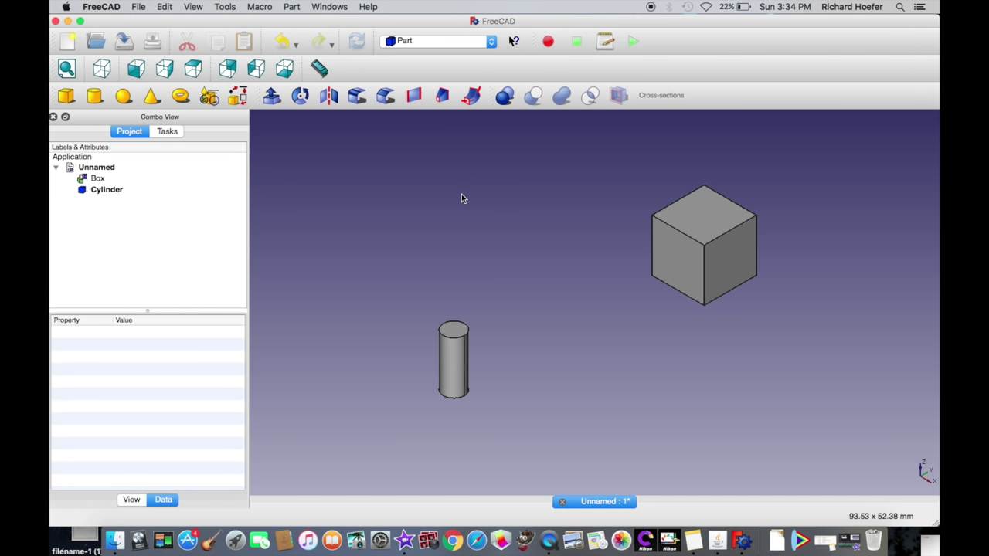
pyautogui.rightClick(461, 198)
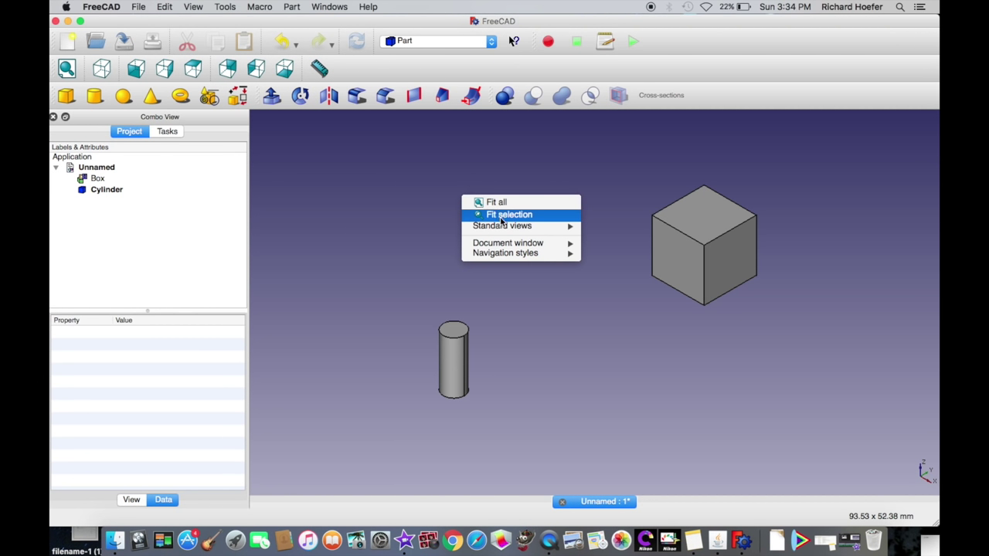
pyautogui.moveTo(503, 229)
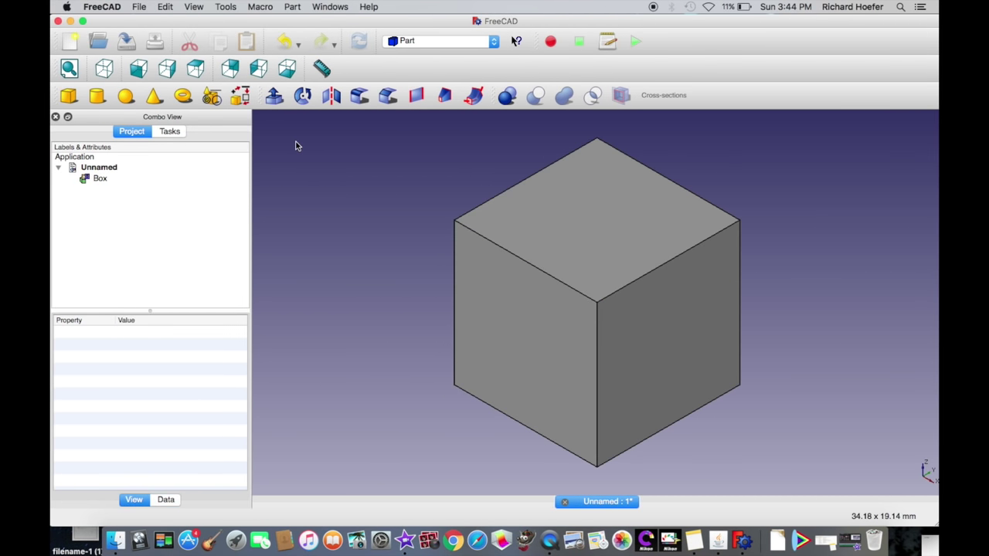
# Select the Box and look through all of its view properties.
pyautogui.click(156, 184)
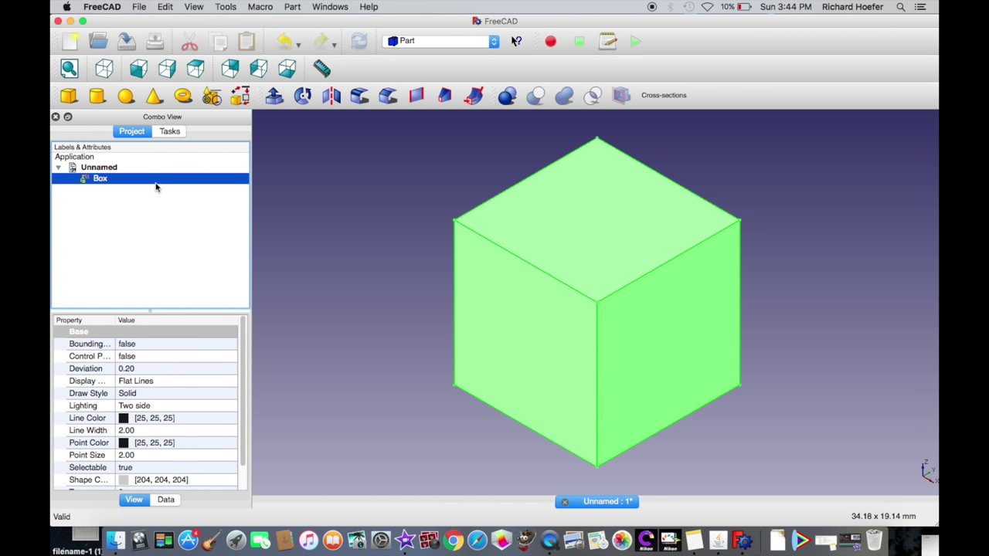
pyautogui.scroll(-2, 160, 424)
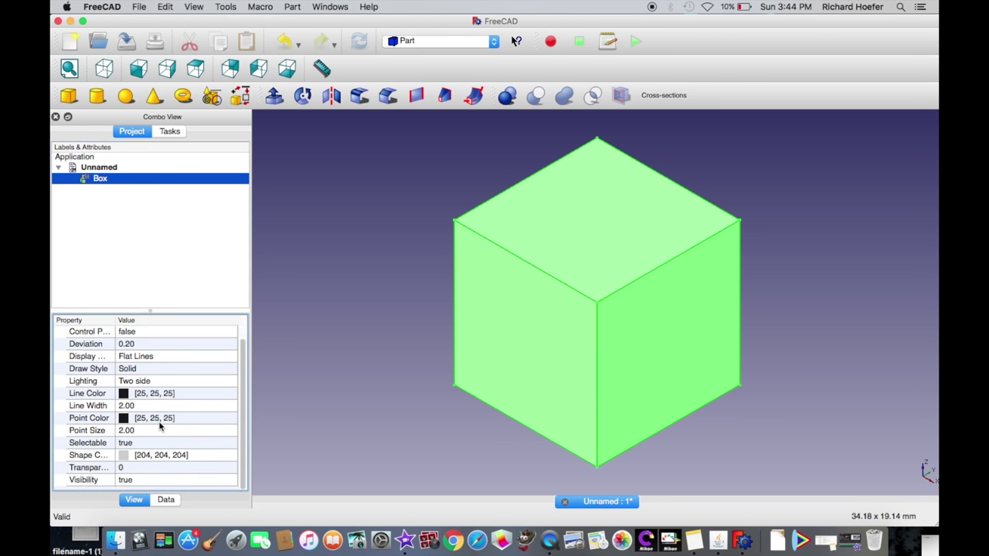
pyautogui.scroll(2, 160, 425)
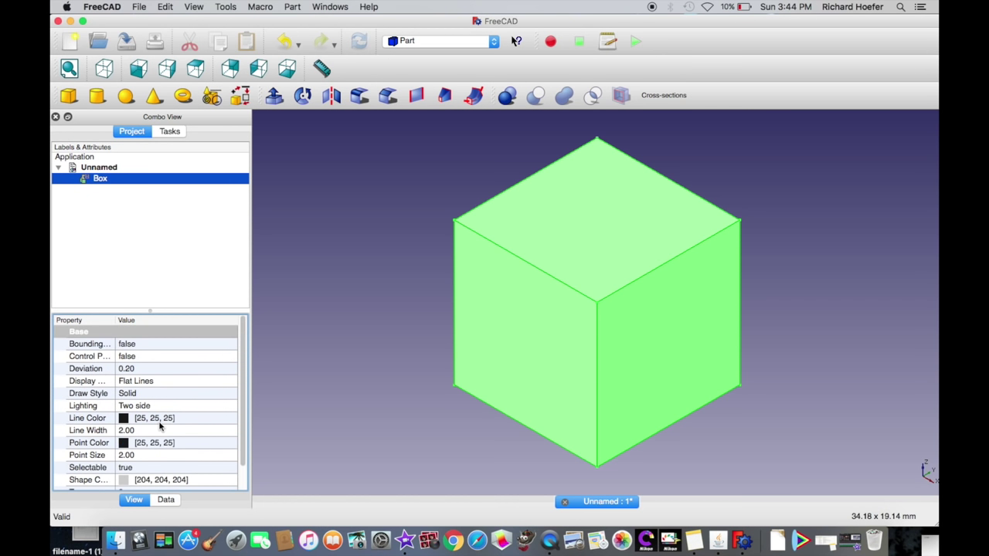
pyautogui.scroll(-2, 159, 425)
pyautogui.click(85, 173)
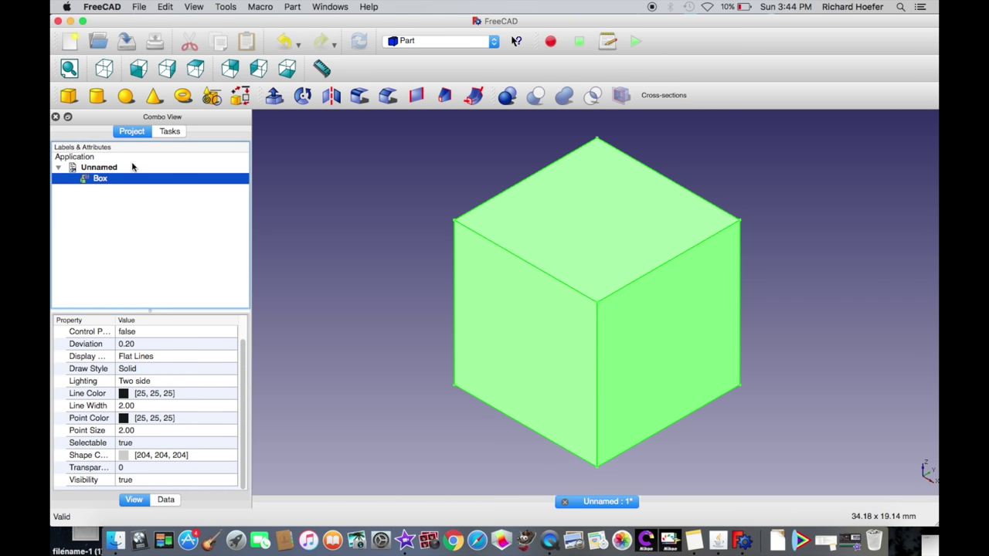
pyautogui.scroll(2, 178, 464)
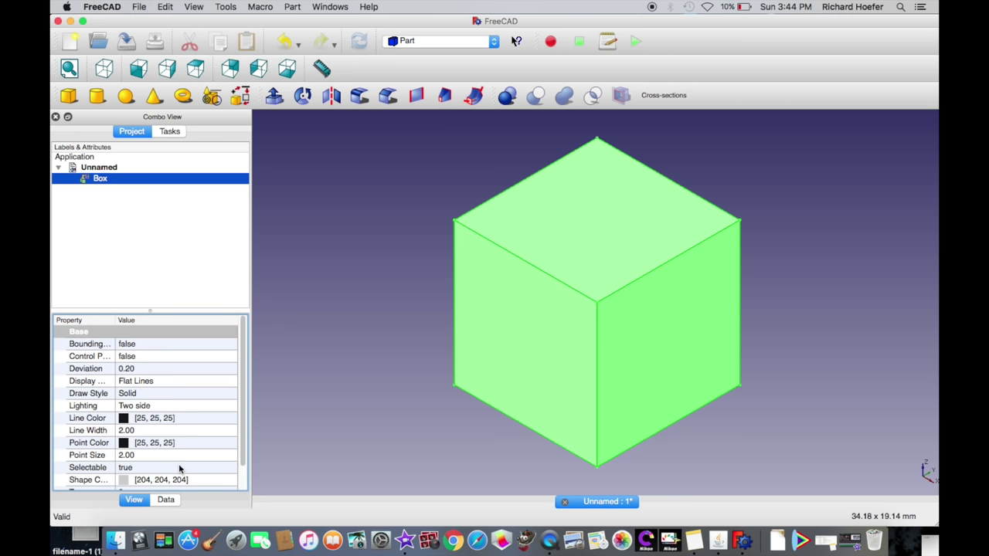
# Turn on the cube's bounding box, inspect it from other angles, and set it back to false.
pyautogui.click(121, 348)
pyautogui.press('Down')
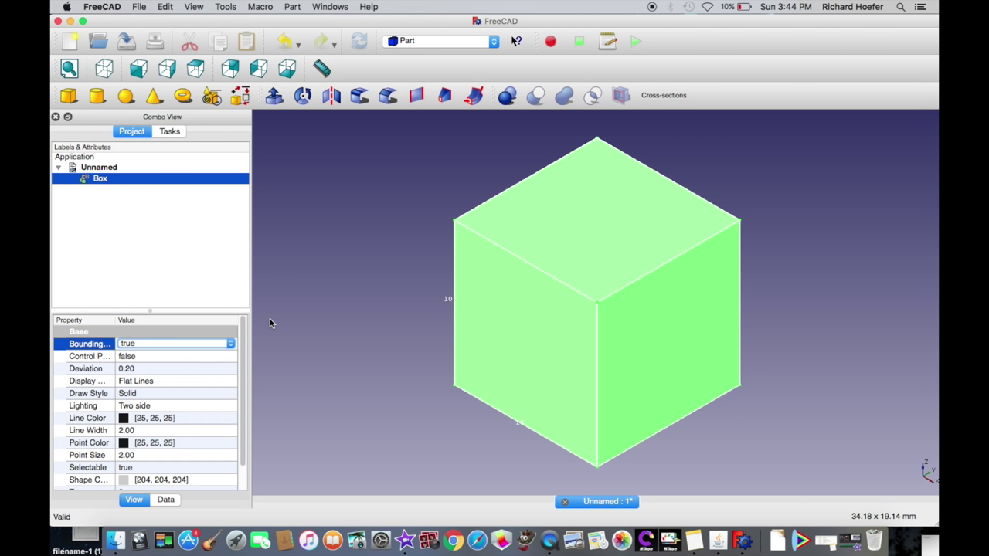
pyautogui.moveTo(402, 303); pyautogui.dragTo(464, 326, button='middle')
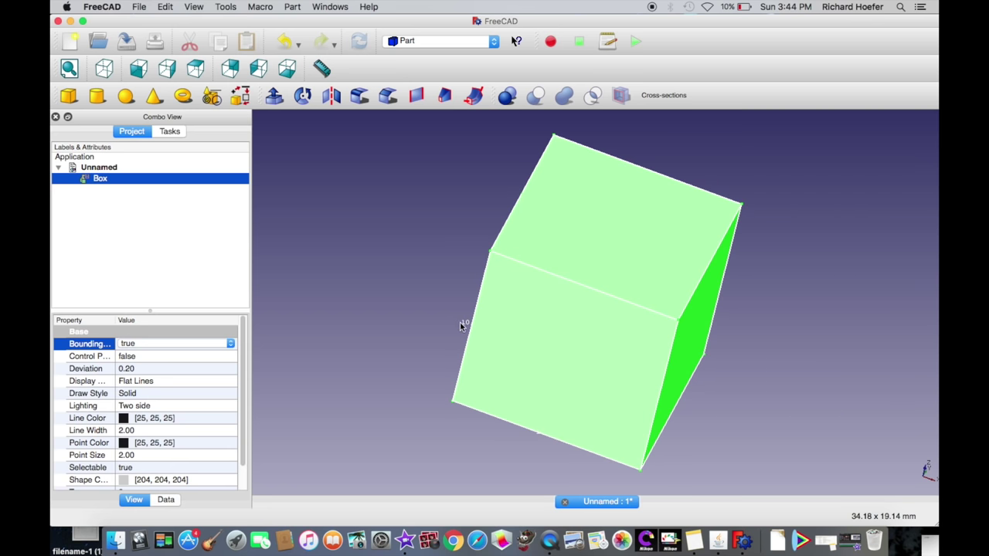
pyautogui.moveTo(525, 448); pyautogui.dragTo(449, 433, button='middle')
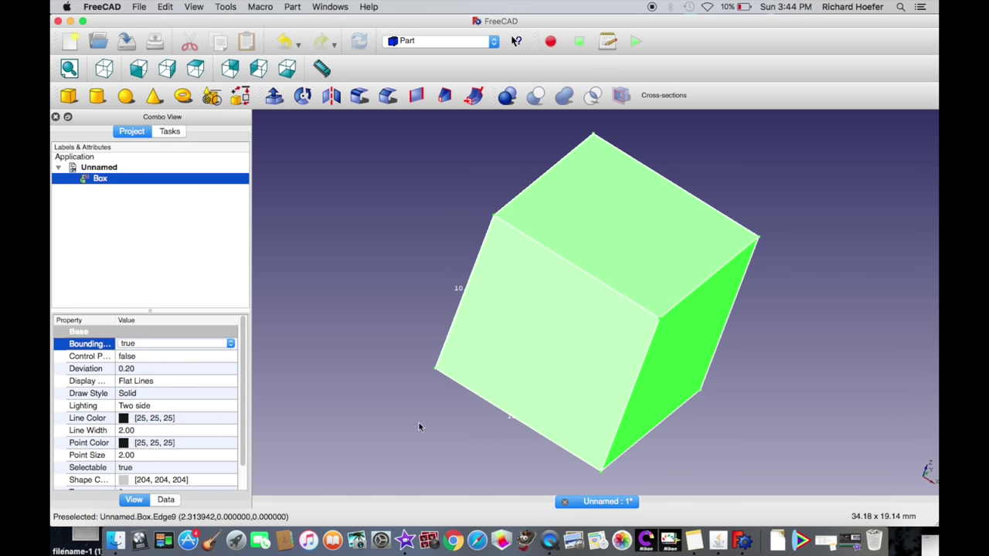
pyautogui.click(195, 350)
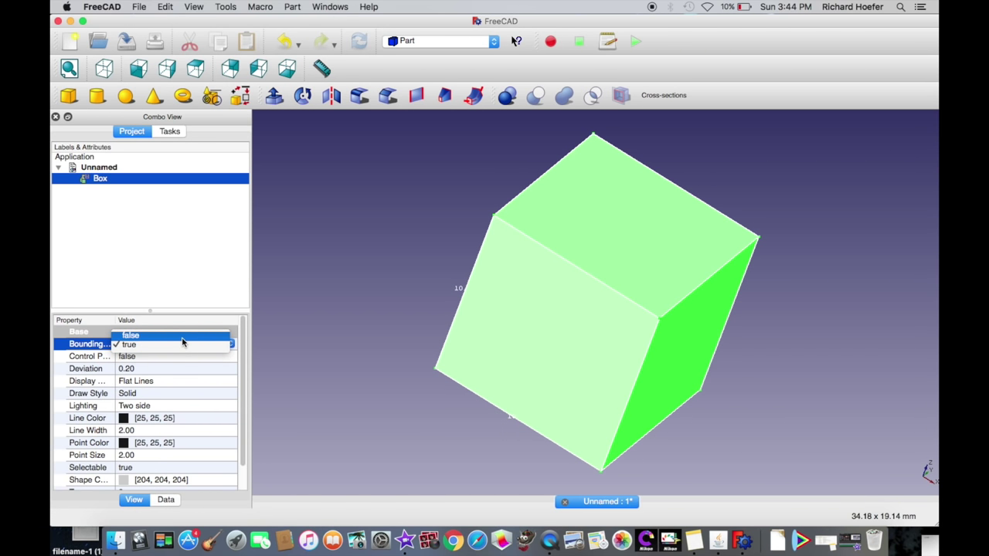
pyautogui.click(178, 336)
pyautogui.moveTo(340, 347); pyautogui.dragTo(305, 338, button='middle')
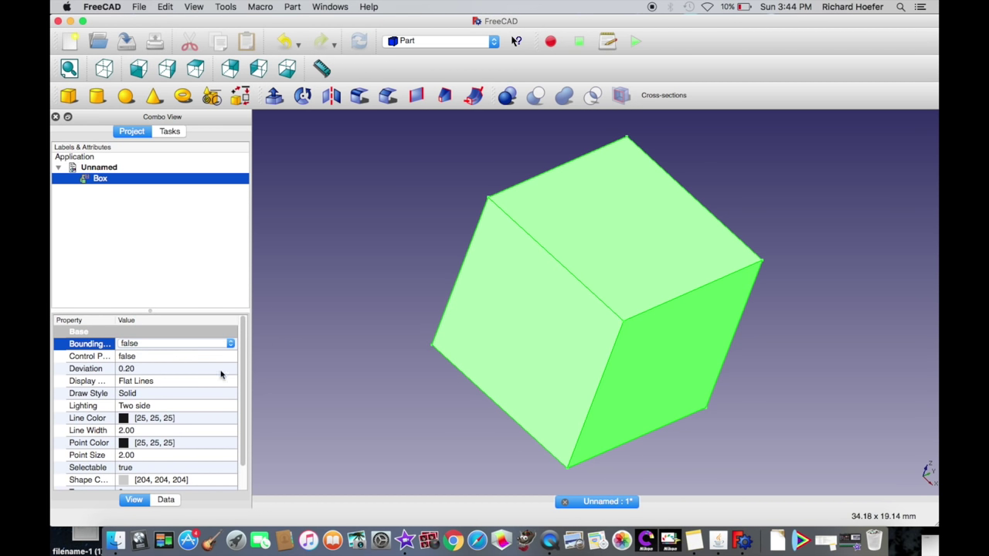
# Preview the cube in the Shaded, Wireframe and Points display modes, and restore Flat Lines.
pyautogui.click(186, 384)
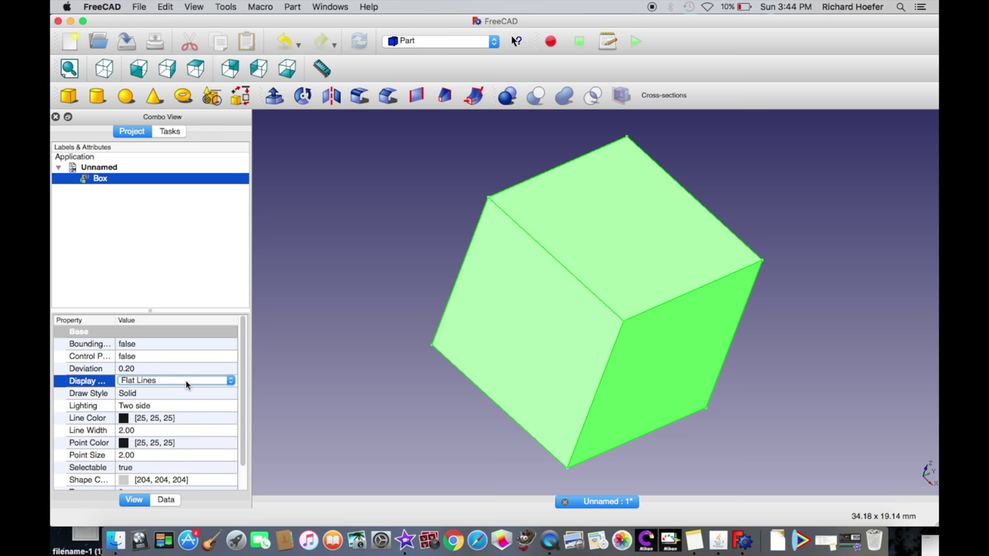
pyautogui.scroll(-1, 186, 384)
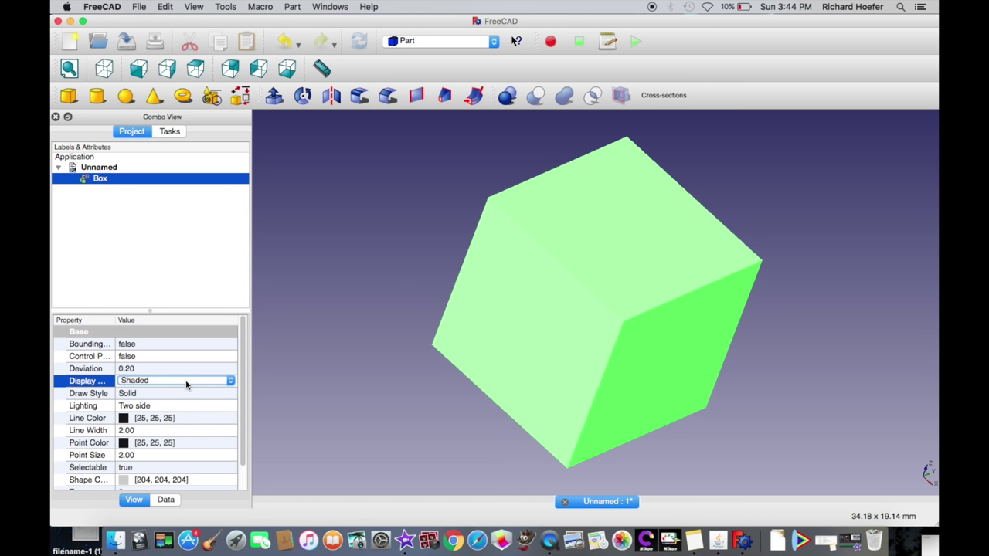
pyautogui.scroll(-1, 187, 384)
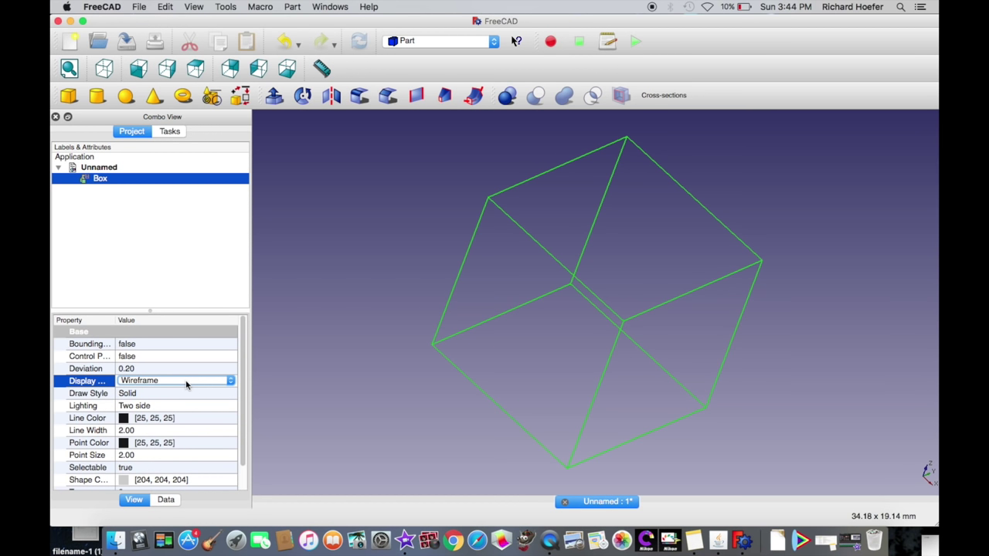
pyautogui.scroll(-1, 186, 384)
pyautogui.scroll(3, 186, 384)
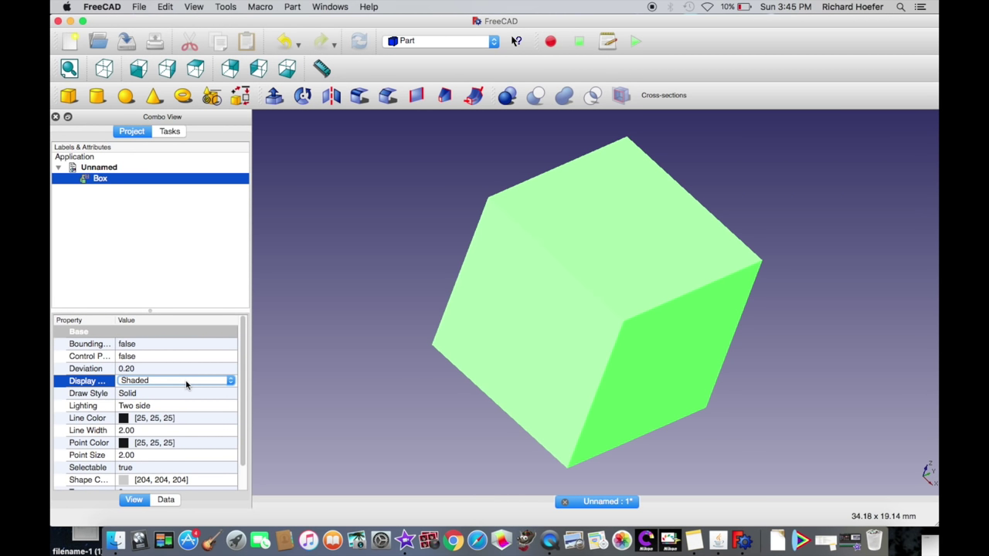
# Preview the Dashed draw style on the cube's edges and restore Solid.
pyautogui.click(204, 395)
pyautogui.scroll(-1, 204, 397)
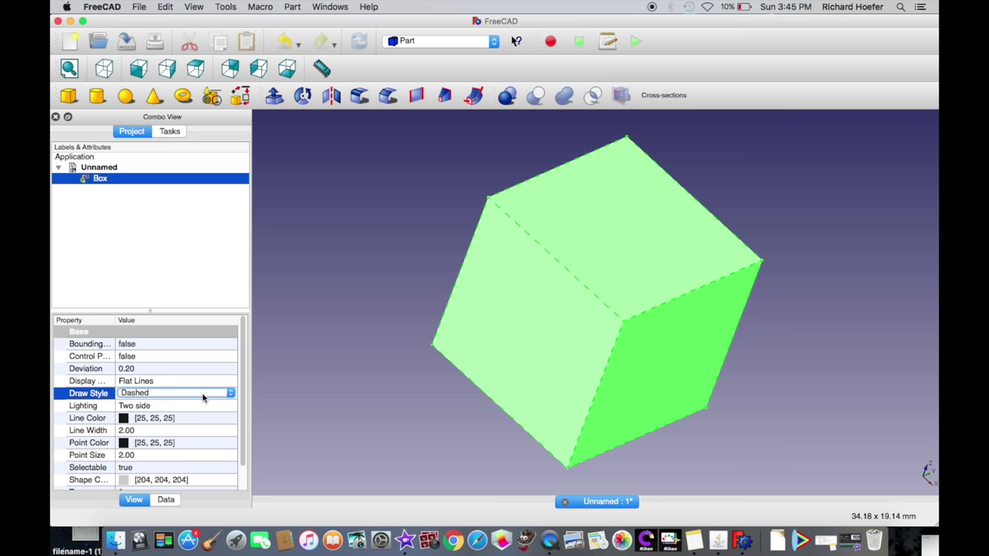
pyautogui.scroll(-1, 203, 397)
pyautogui.scroll(2, 203, 397)
# Try the alternative lighting option on the cube and restore Two side.
pyautogui.click(193, 410)
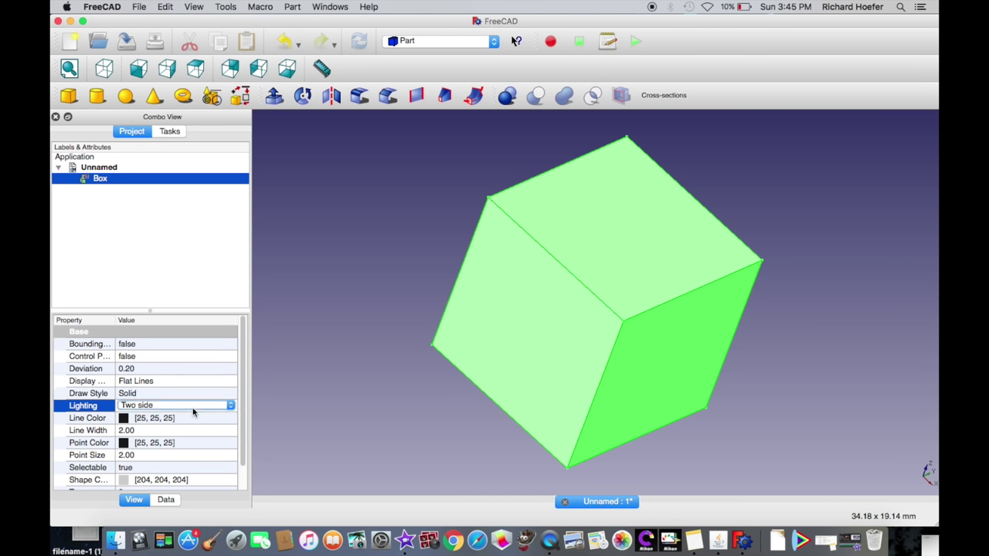
pyautogui.scroll(1, 193, 413)
pyautogui.scroll(-1, 193, 412)
pyautogui.scroll(1, 193, 413)
pyautogui.scroll(-1, 193, 412)
pyautogui.scroll(-1, 211, 432)
# Try different line widths on the cube's edges, including 1.00, and restore the width to 2.00.
pyautogui.click(190, 404)
pyautogui.click(186, 418)
pyautogui.scroll(1, 184, 418)
pyautogui.scroll(-2, 184, 418)
pyautogui.scroll(1, 184, 417)
pyautogui.scroll(-1, 185, 418)
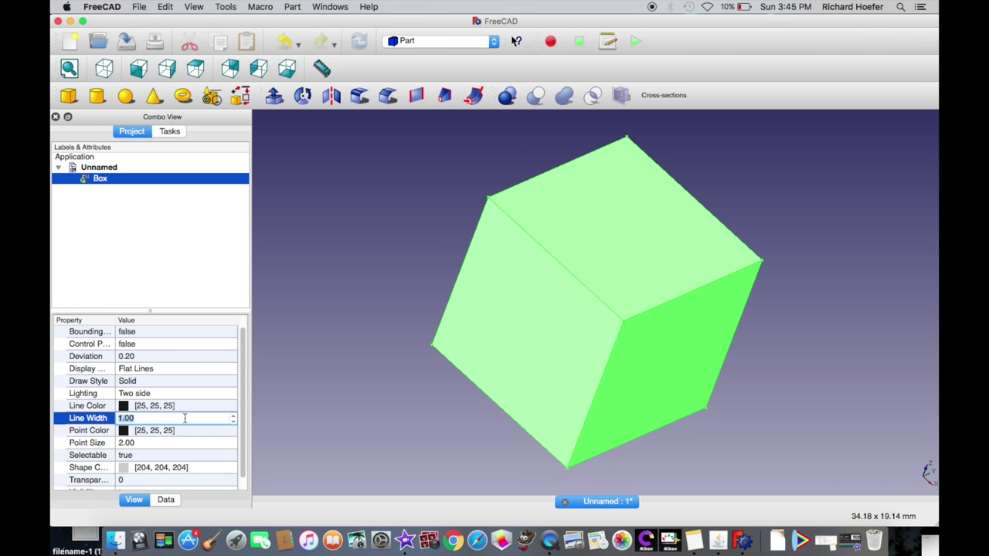
pyautogui.scroll(2, 185, 417)
pyautogui.scroll(-2, 185, 418)
pyautogui.scroll(1, 184, 418)
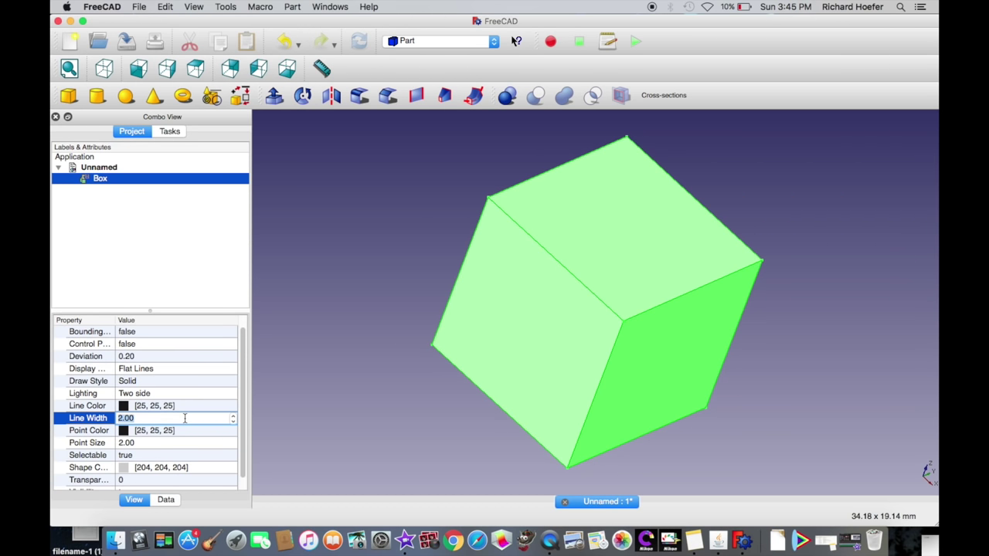
pyautogui.click(180, 443)
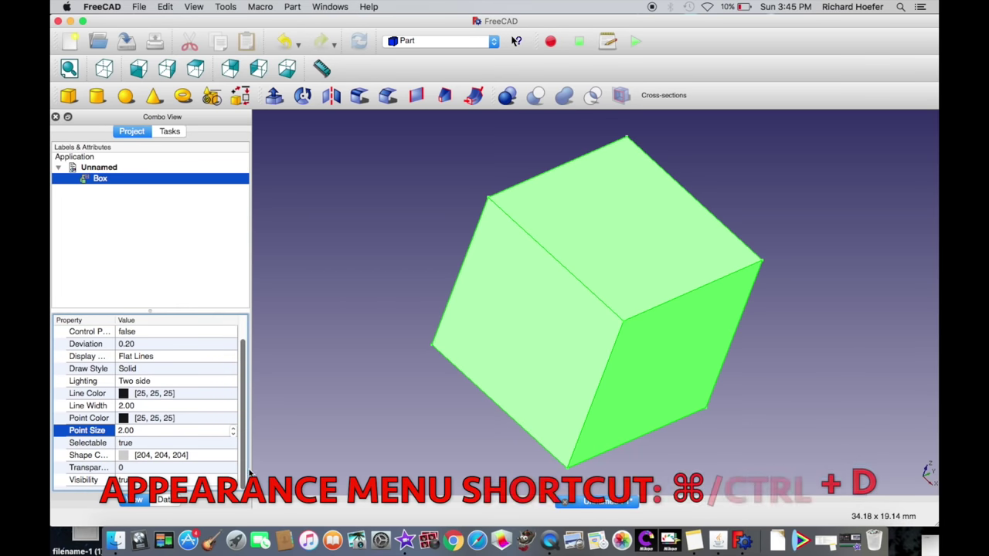
pyautogui.click(329, 404)
# Open the display properties of the Box, move the dialog off the cube, and review the available viewing modes.
pyautogui.click(122, 179)
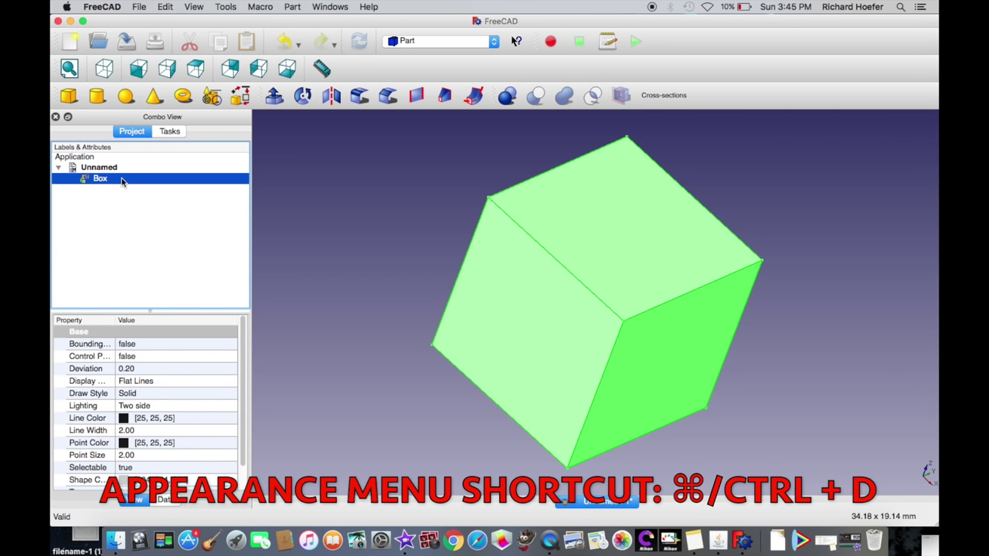
pyautogui.press('super+d')
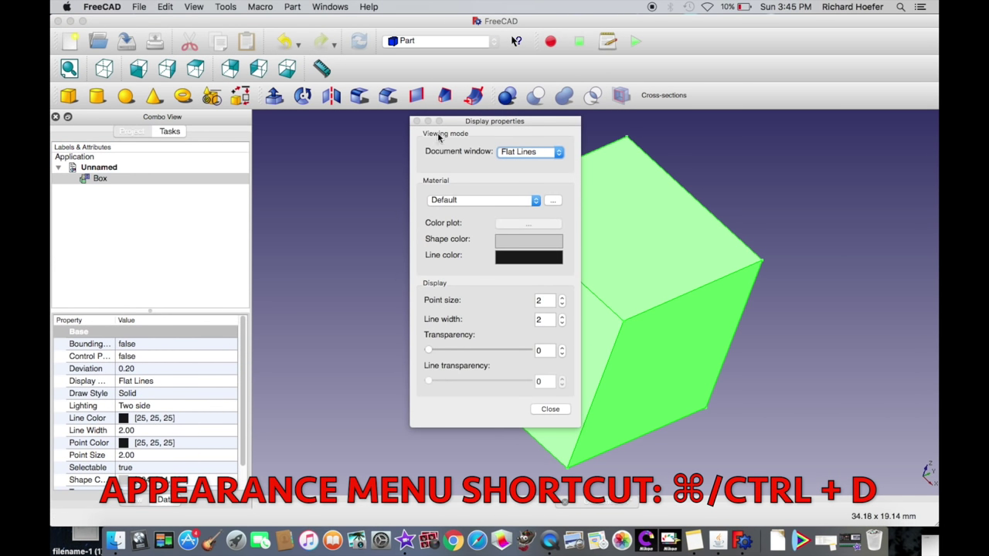
pyautogui.moveTo(483, 124); pyautogui.dragTo(331, 118)
pyautogui.click(359, 145)
pyautogui.click(312, 155)
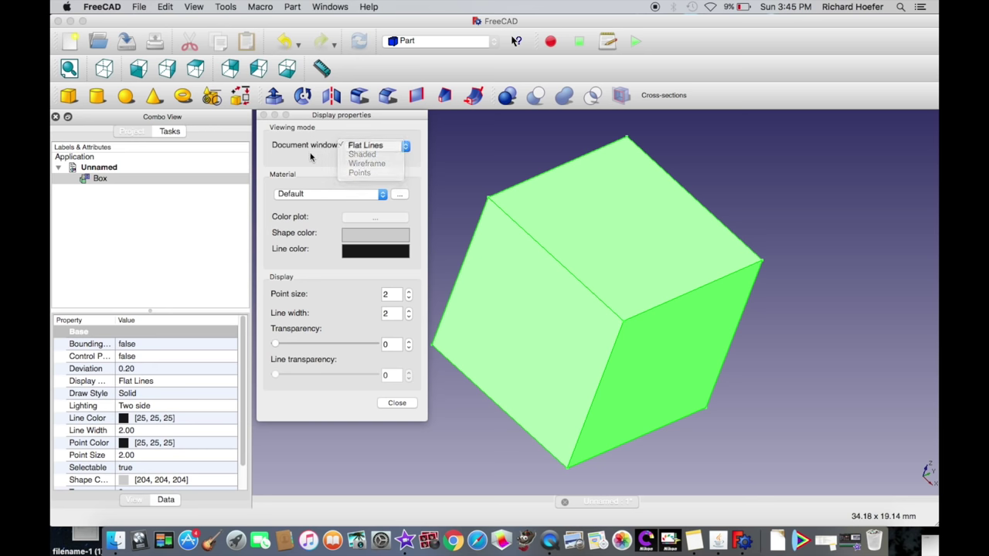
# Try the Aluminium material on the cube, restore the Default material, and close the display properties.
pyautogui.click(351, 197)
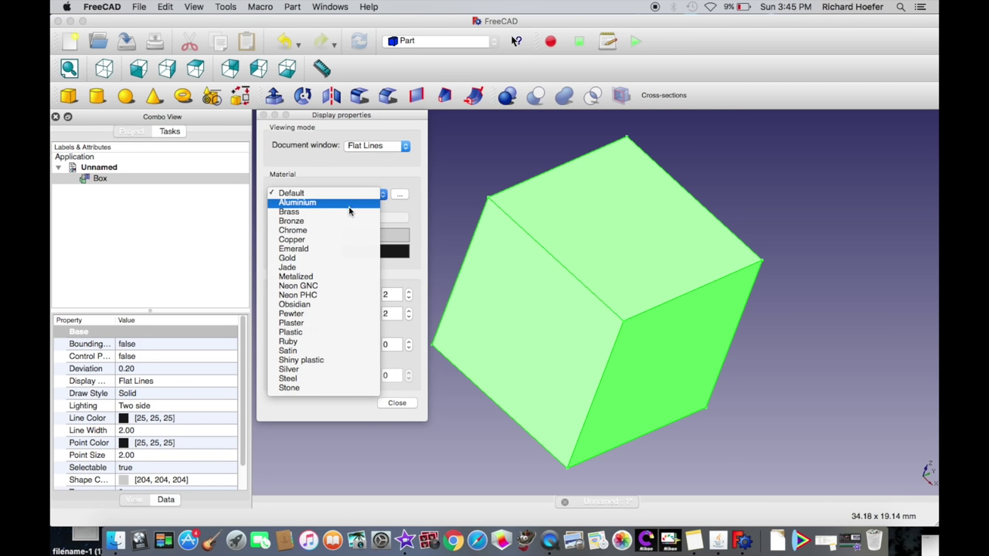
pyautogui.click(340, 204)
pyautogui.click(333, 194)
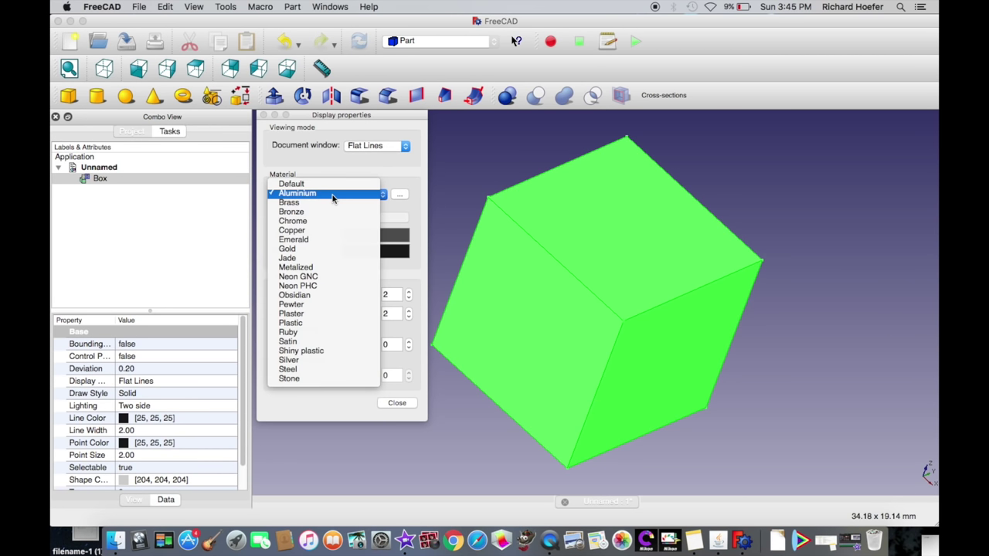
pyautogui.click(330, 193)
pyautogui.moveTo(275, 345); pyautogui.dragTo(253, 349)
pyautogui.click(396, 405)
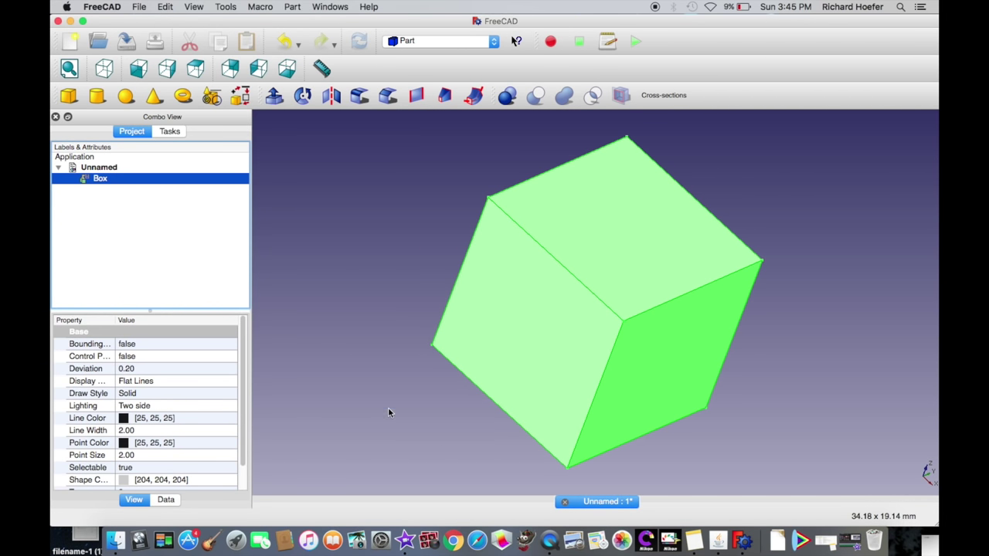
# Show the cube in axonometric view and list its dimension data.
pyautogui.click(106, 71)
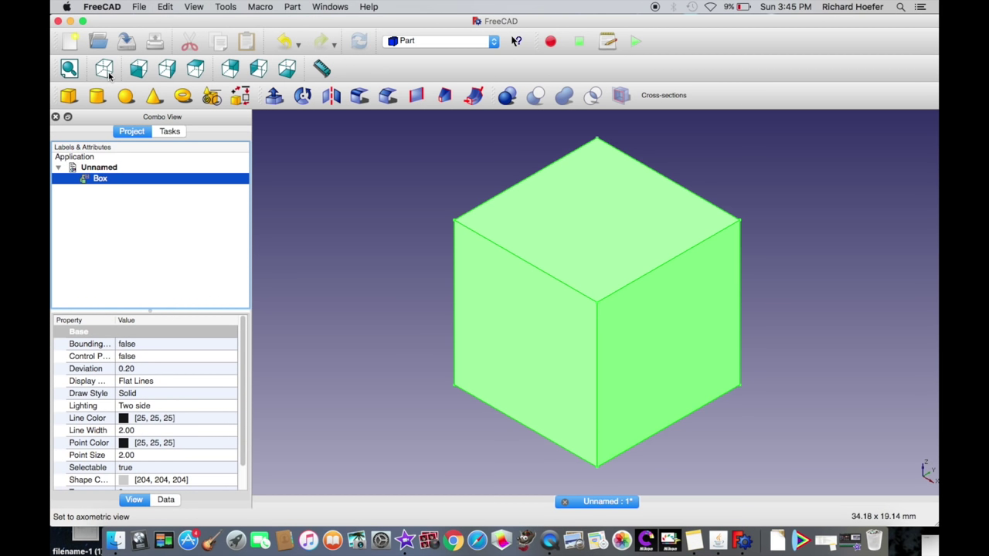
pyautogui.click(164, 500)
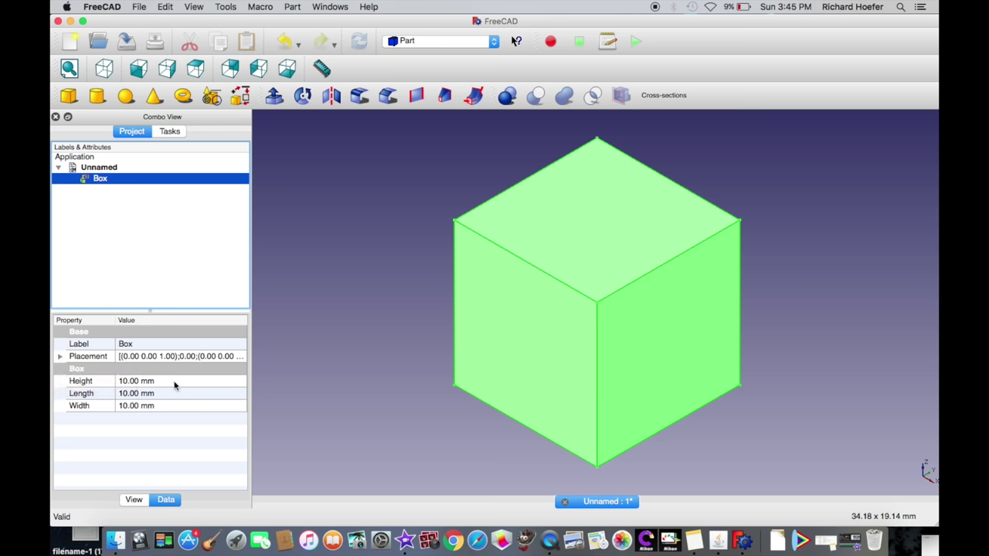
# Try stepping the Box's height up and down, including 11.00 mm, and return it to 10.00 mm.
pyautogui.click(160, 380)
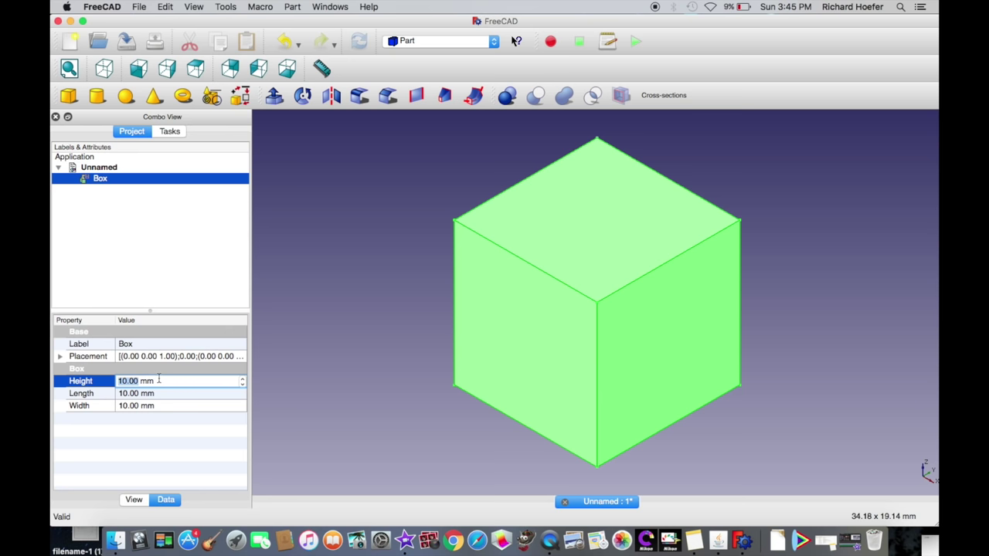
pyautogui.scroll(-2, 407, 275)
pyautogui.click(154, 380)
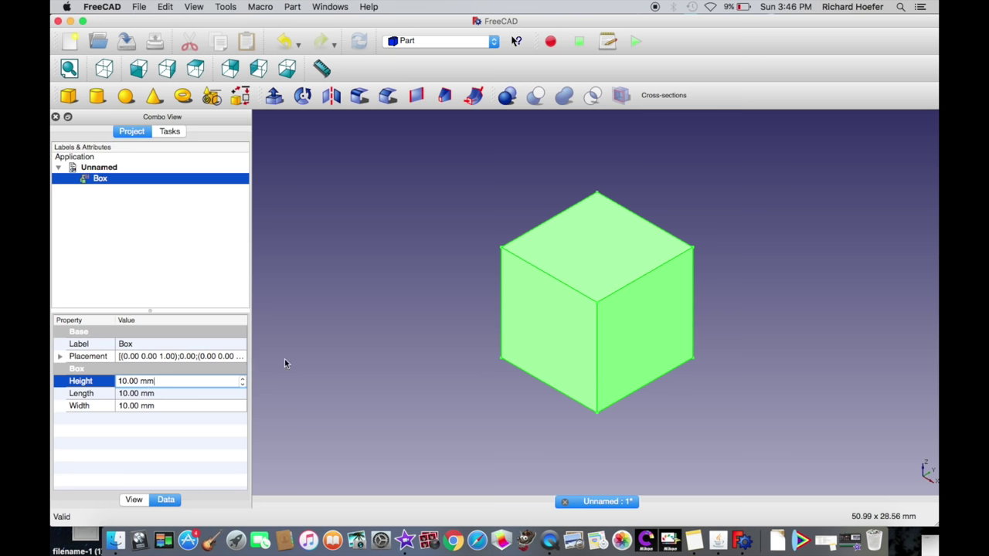
pyautogui.press('Up')
pyautogui.press('Up')
pyautogui.press('Up')
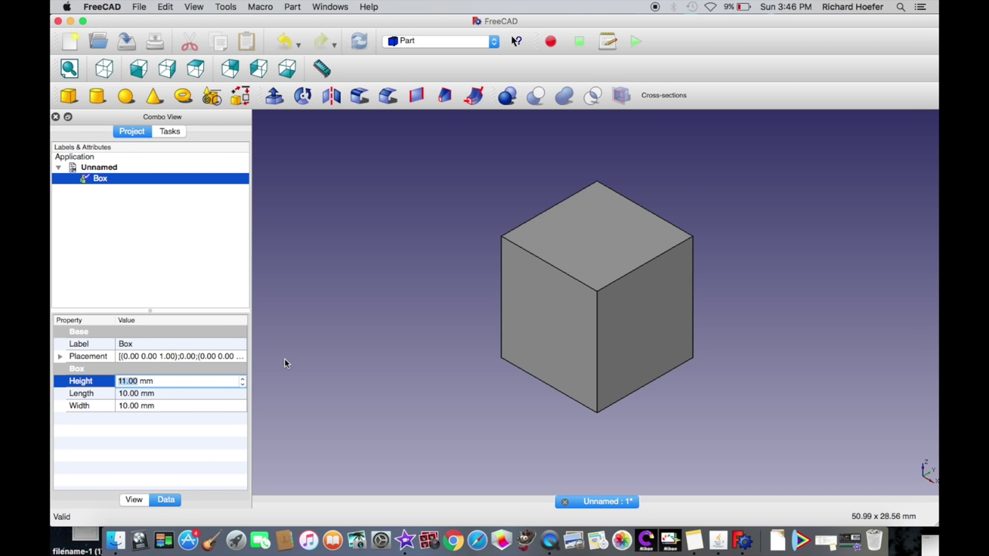
pyautogui.press('Down')
pyautogui.press('Down')
pyautogui.press('Down')
pyautogui.press('Up')
pyautogui.press('Down')
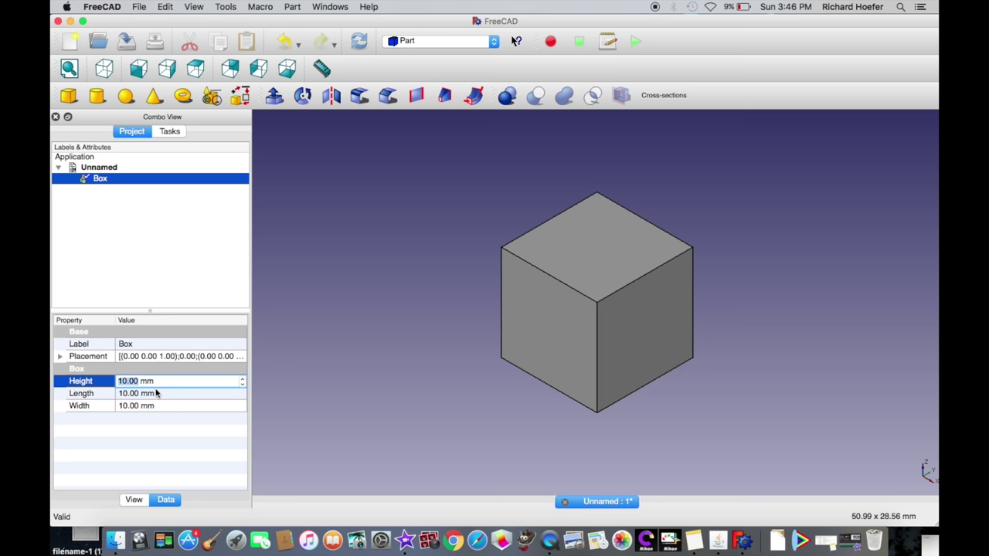
# Set the Box's height to 12.03 mm.
pyautogui.moveTo(153, 382); pyautogui.dragTo(52, 366)
pyautogui.write('12.03')
pyautogui.press('Return')
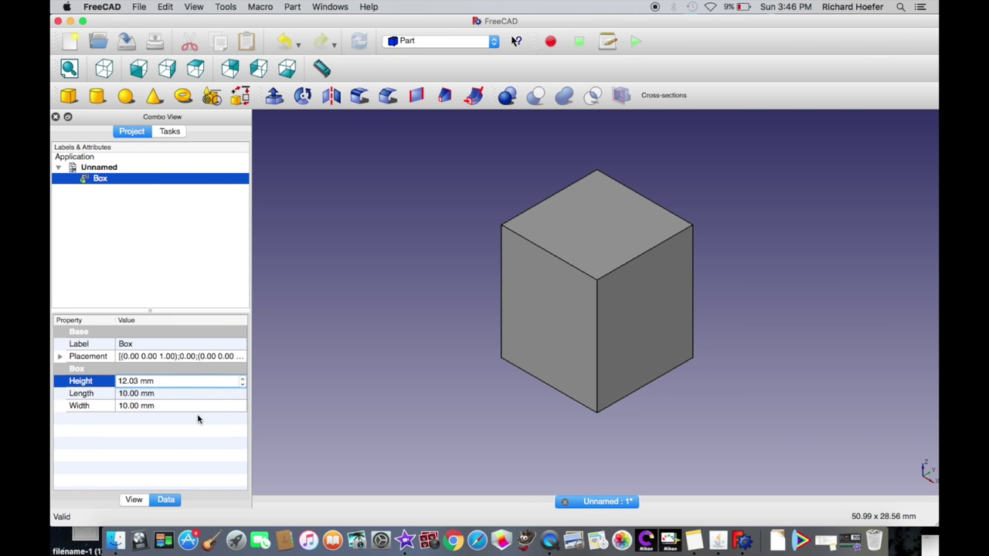
pyautogui.click(144, 396)
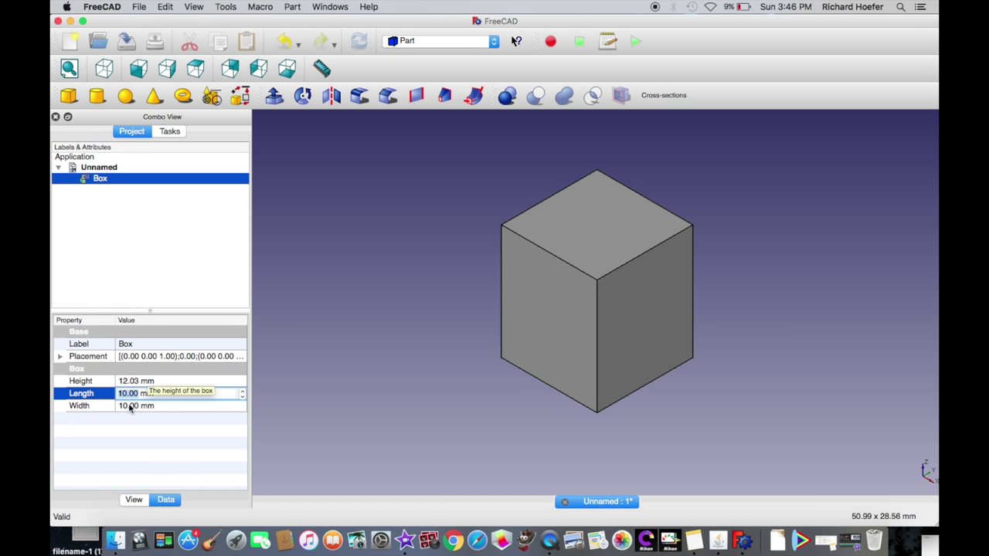
pyautogui.press('super+a')
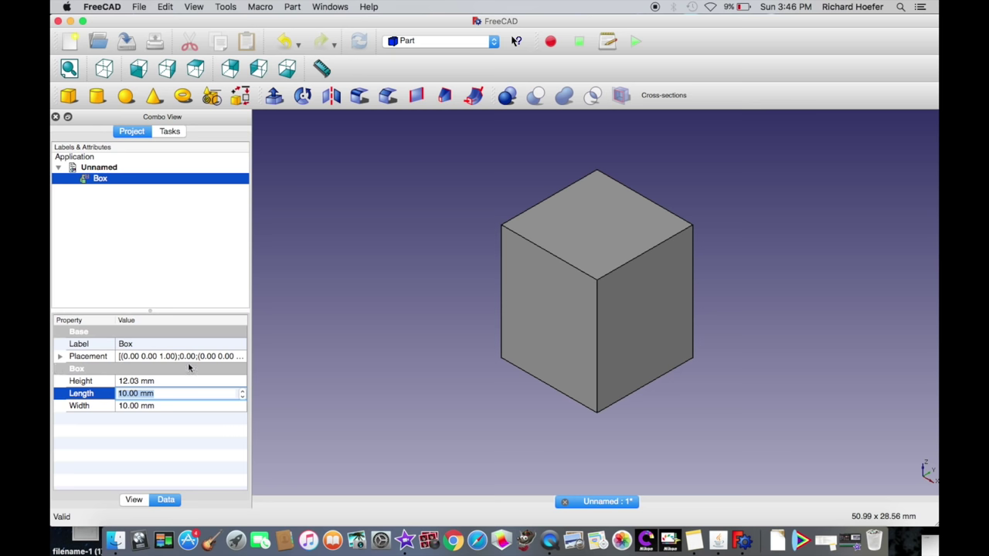
pyautogui.click(126, 194)
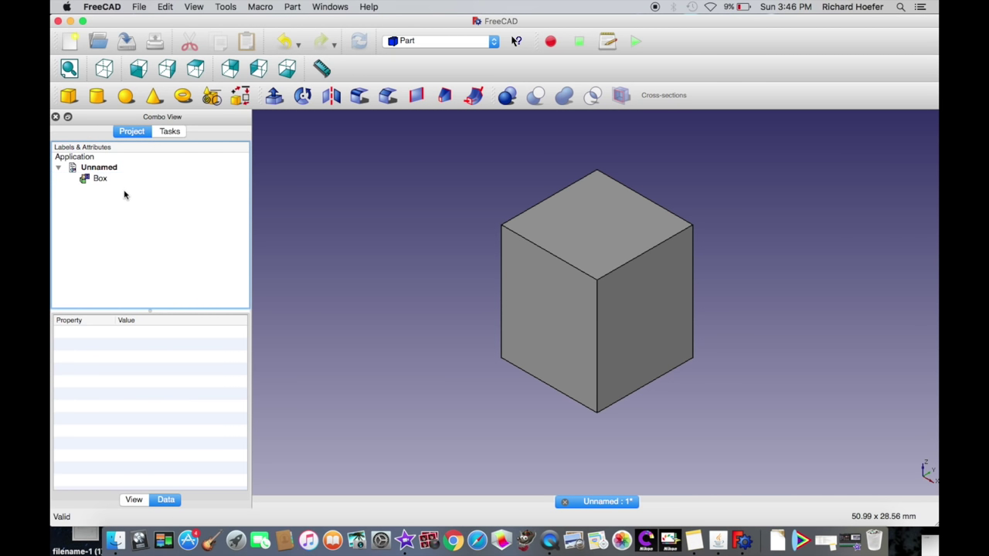
# Select the Box and open its placement settings at the X translation.
pyautogui.click(108, 179)
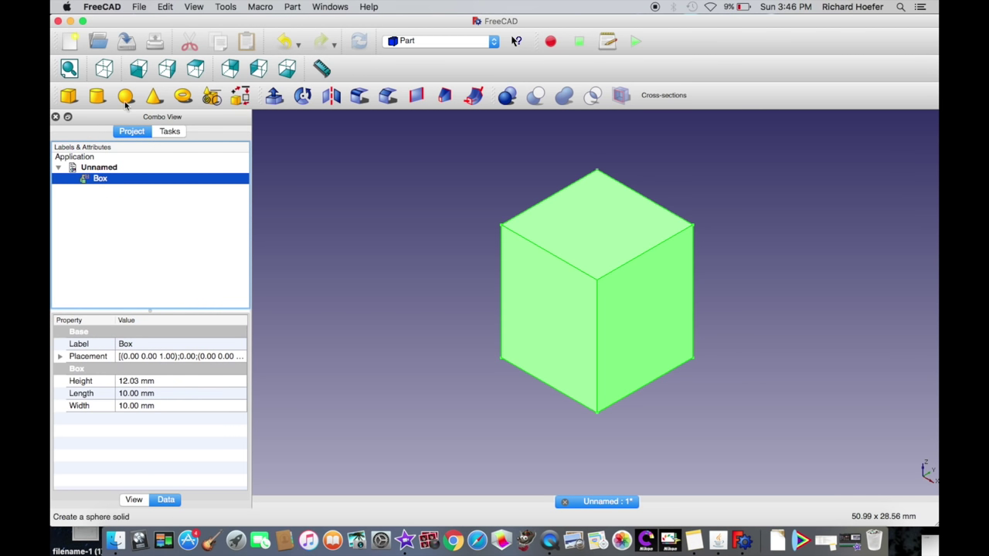
pyautogui.click(165, 6)
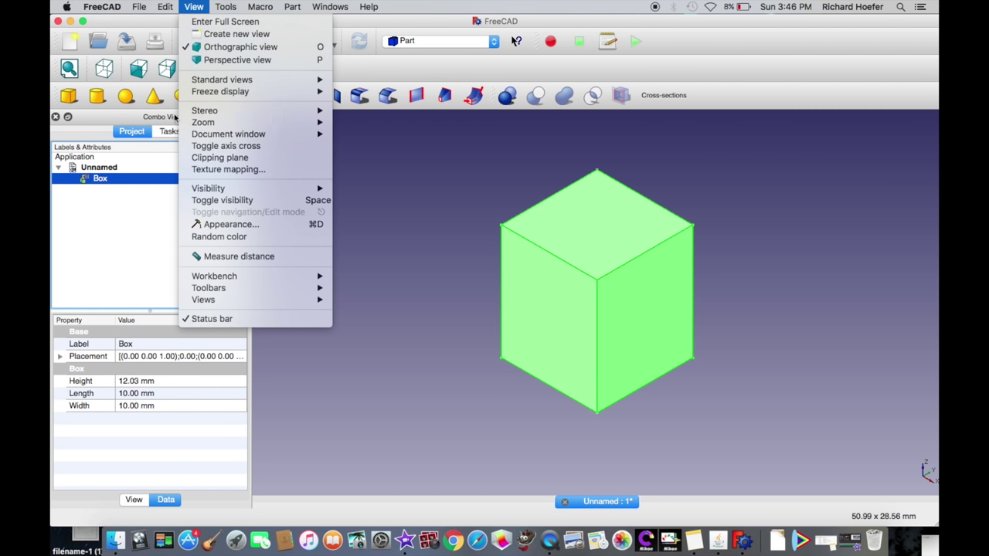
pyautogui.click(185, 165)
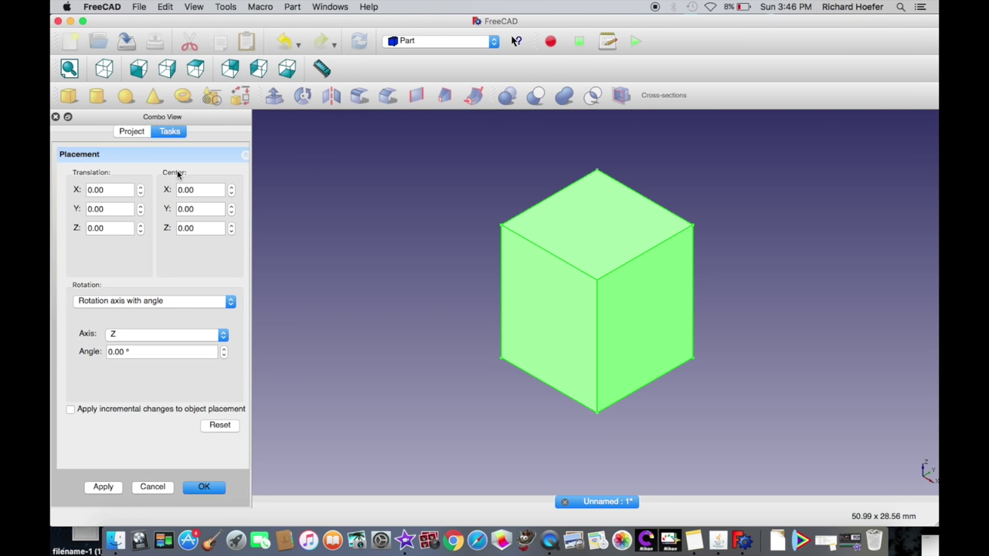
pyautogui.click(124, 188)
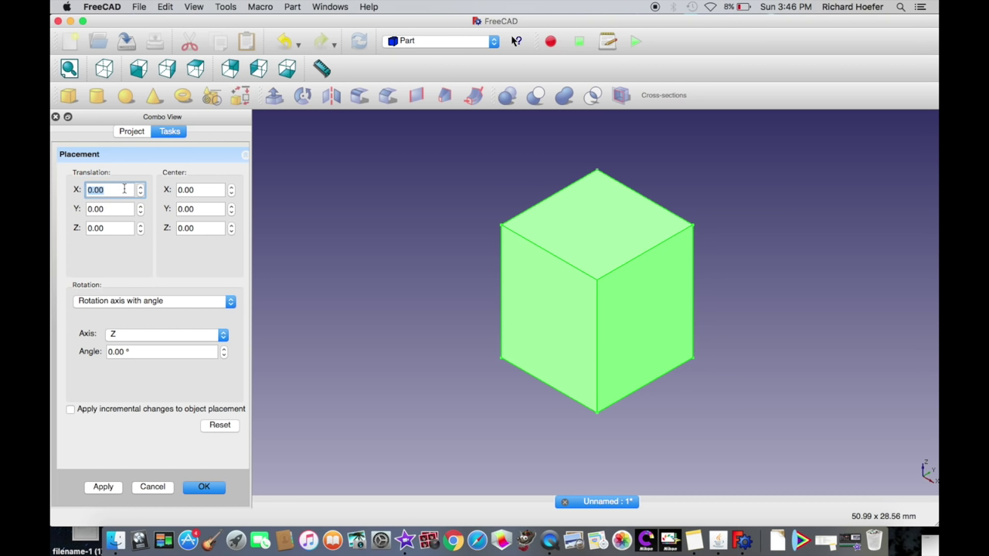
# Review the rotation modes and axis choices in the placement settings, and switch the rotation to Euler angles.
pyautogui.click(121, 300)
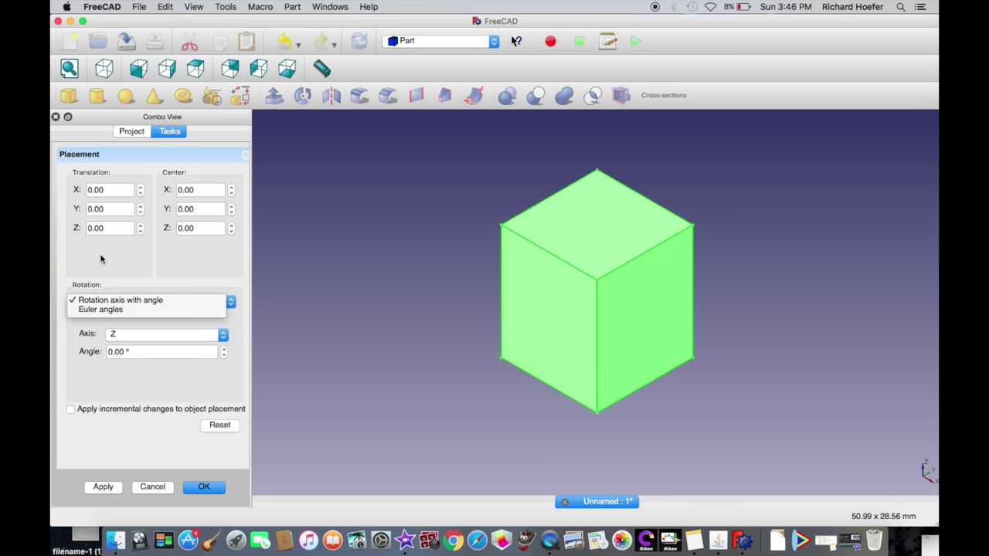
pyautogui.click(104, 278)
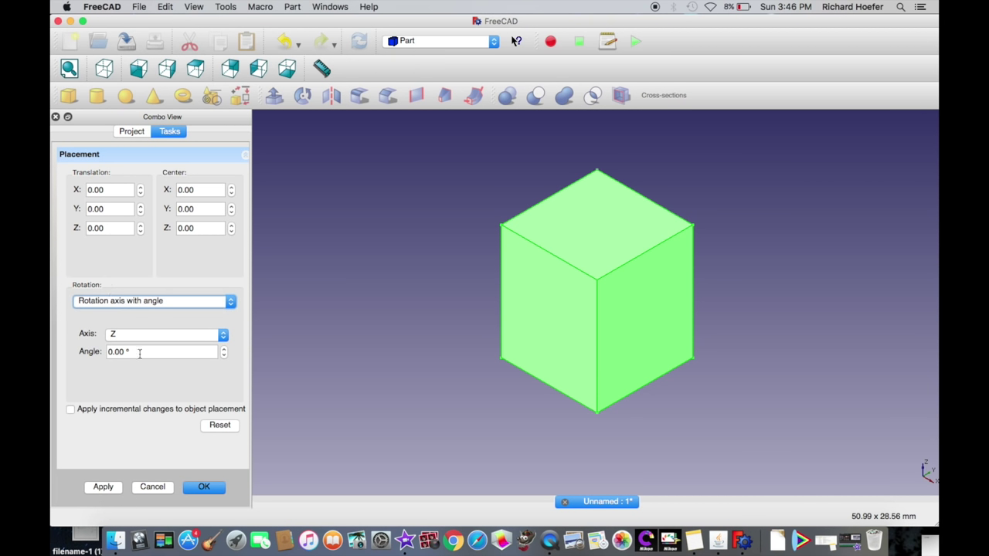
pyautogui.click(127, 333)
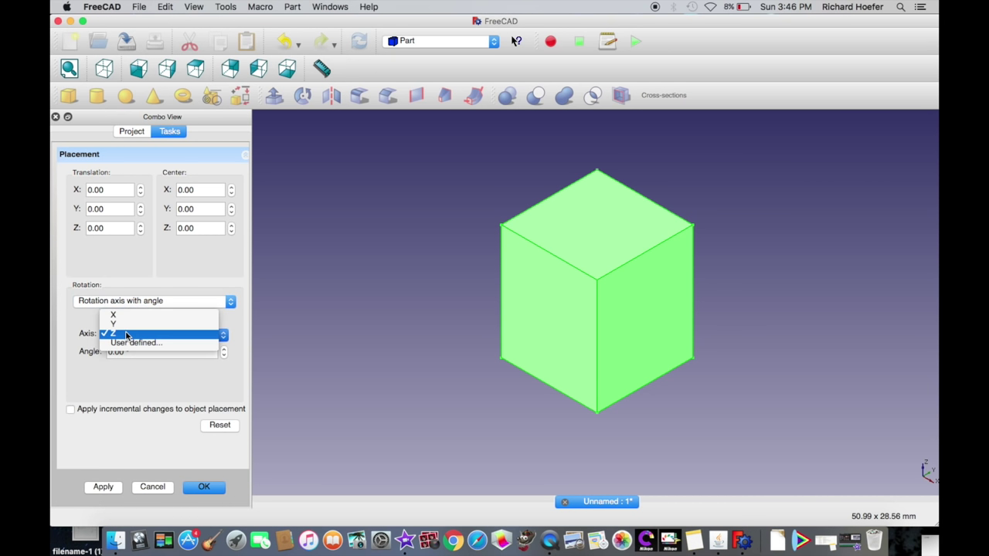
pyautogui.click(93, 306)
pyautogui.click(92, 306)
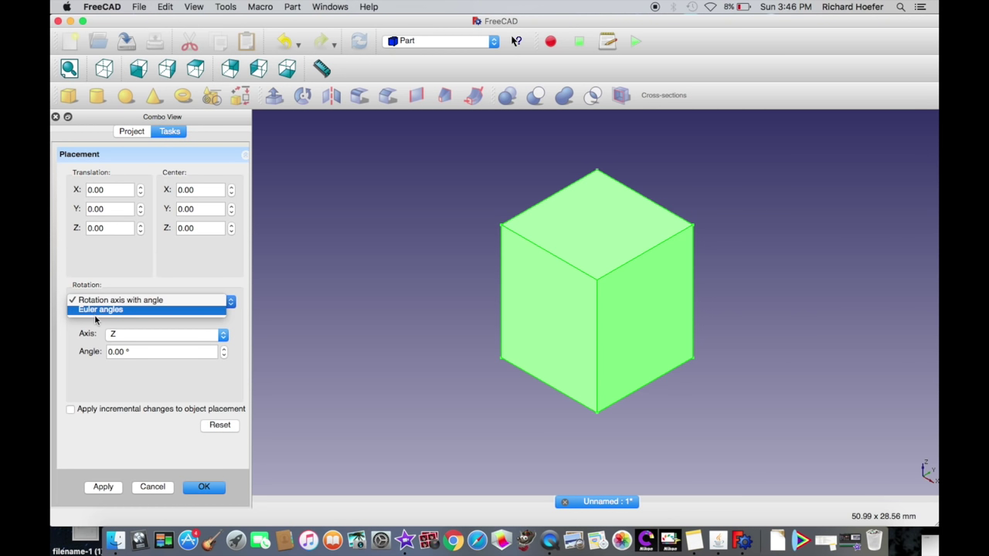
pyautogui.click(96, 310)
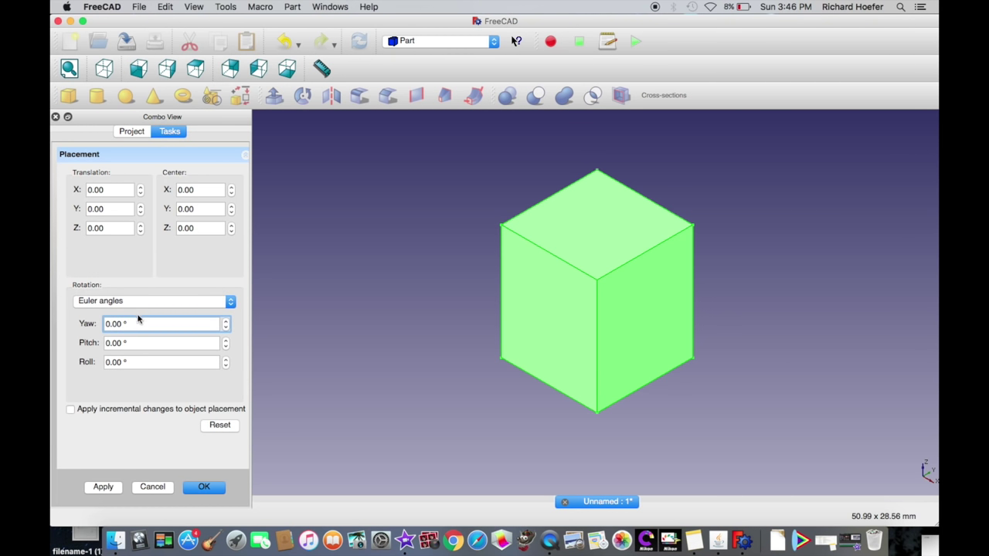
# Try different yaw angles on the Box, including 1.00°, -2.00° and 12.2°, and reset the yaw to 0.
pyautogui.press('Up')
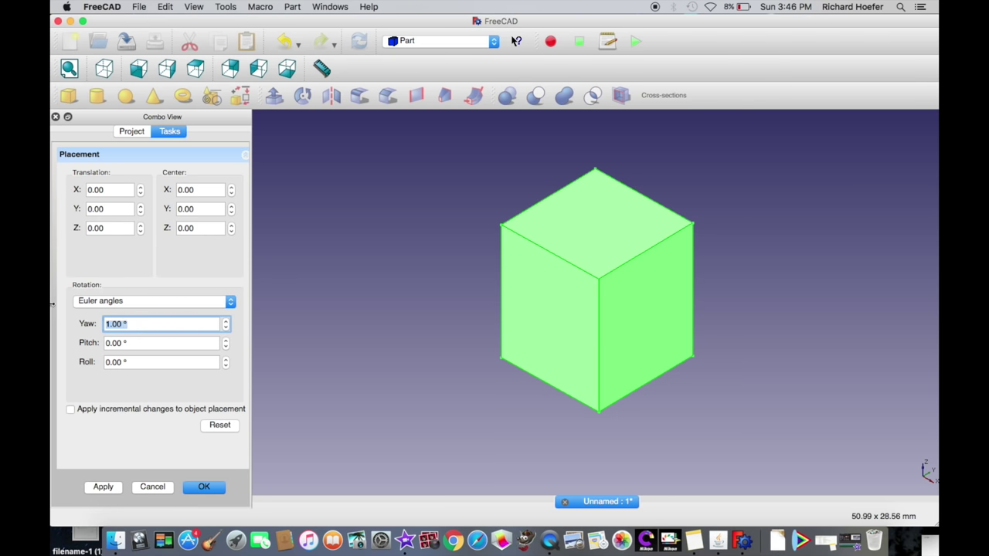
pyautogui.press('Up')
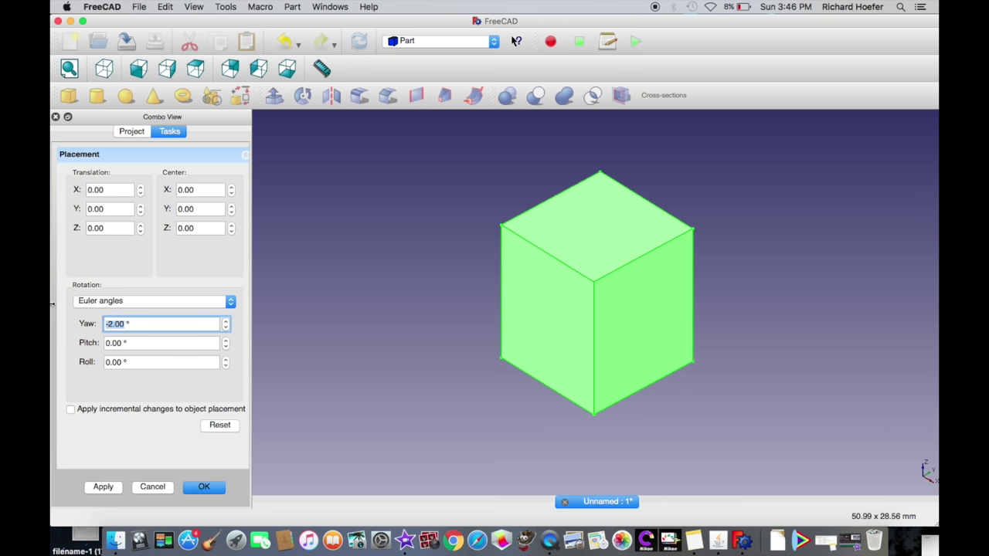
pyautogui.press('Down')
pyautogui.press('super+a')
pyautogui.write('12.2')
pyautogui.press('super+a')
pyautogui.press('BackSpace')
pyautogui.write('0')
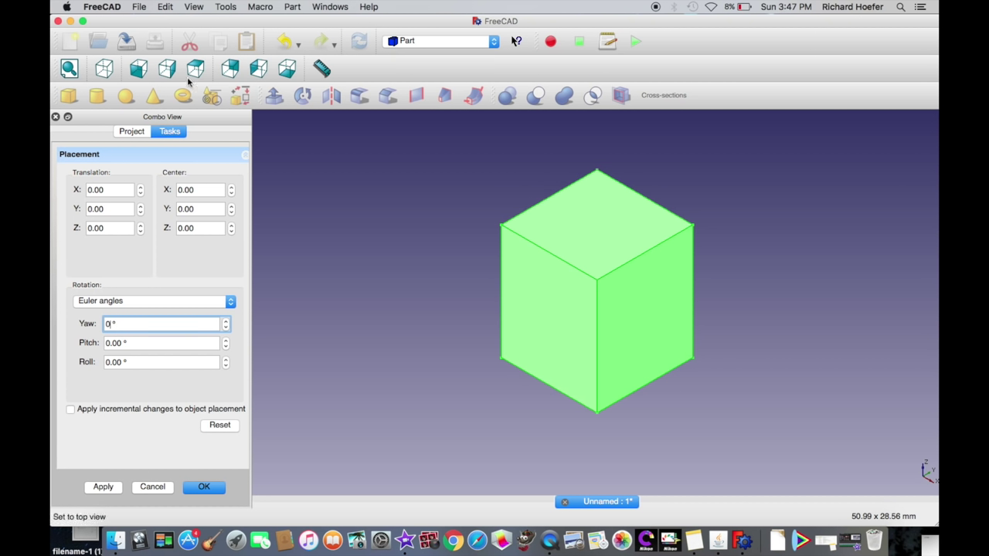
# Try moving the Box back and forth along X, including a translation of 2.00, and along Y.
pyautogui.click(117, 189)
pyautogui.scroll(3, 116, 189)
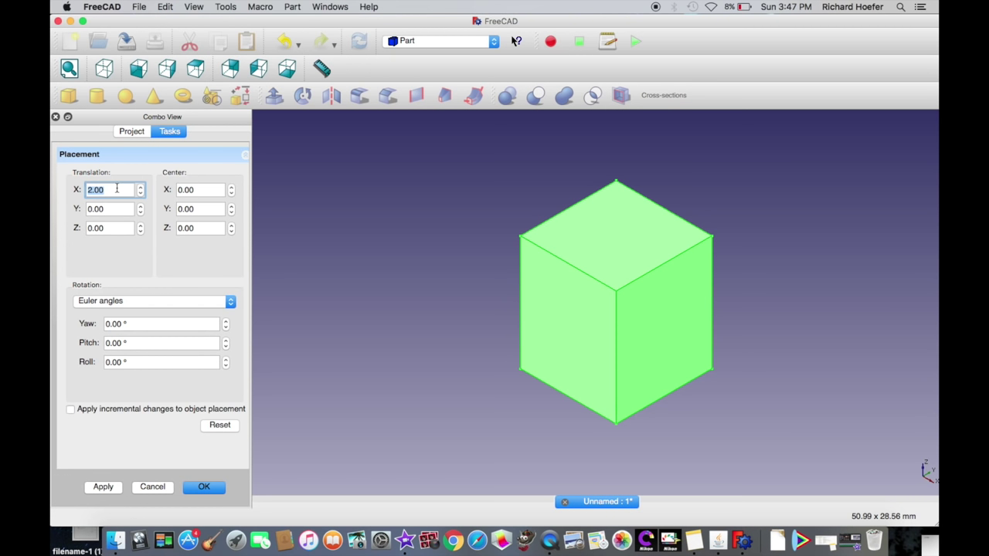
pyautogui.scroll(-2, 116, 189)
pyautogui.click(120, 205)
pyautogui.scroll(-3, 120, 205)
pyautogui.scroll(3, 119, 205)
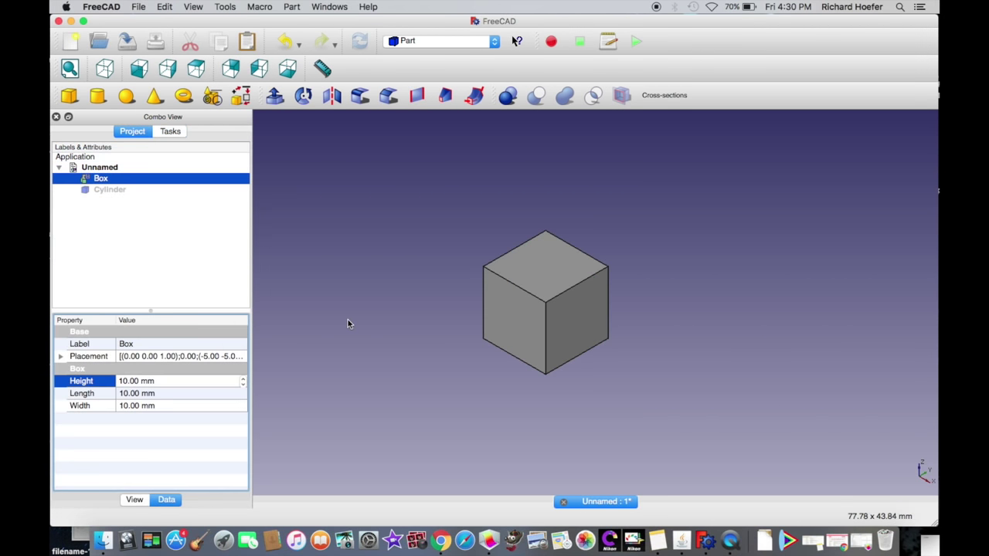
# Try toggling visibility by showing and hiding the Cylinder, and hiding and showing the Box.
pyautogui.click(108, 190)
pyautogui.press('Up')
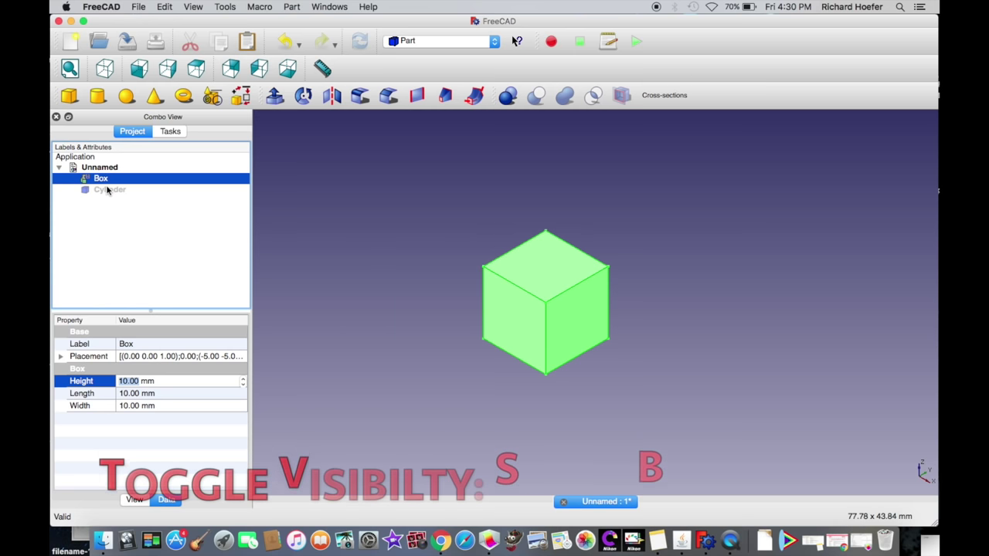
pyautogui.click(109, 190)
pyautogui.press('space')
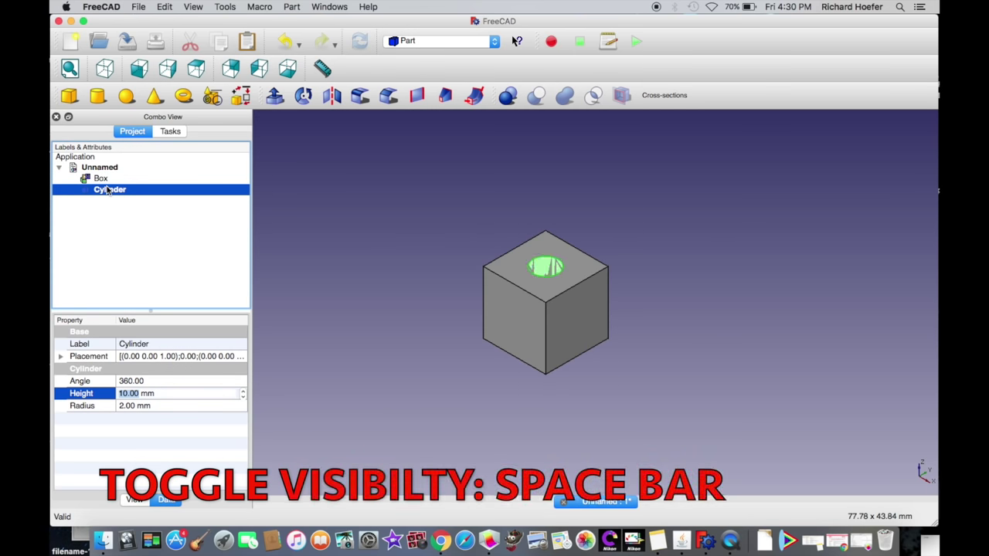
pyautogui.press('space')
pyautogui.press('Up')
pyautogui.press('space')
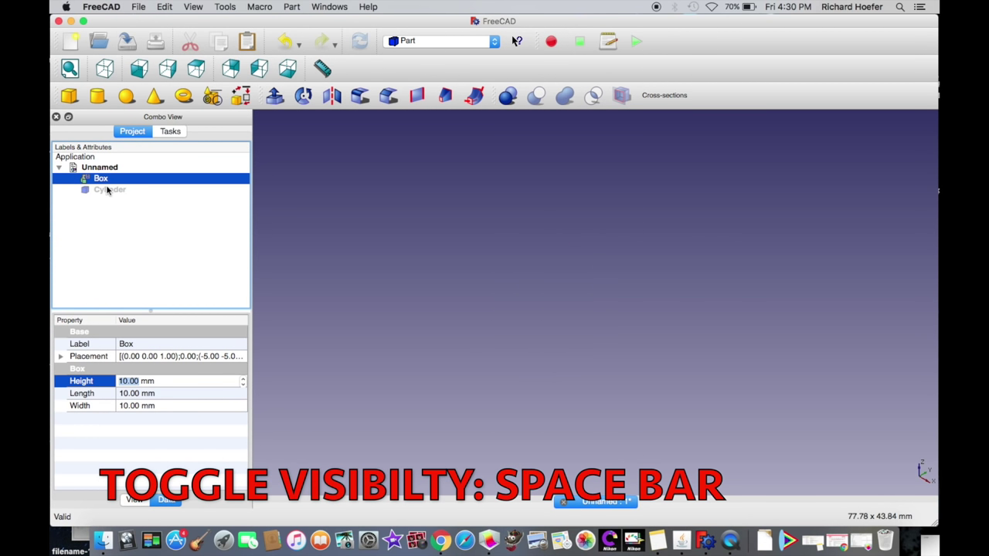
pyautogui.press('space')
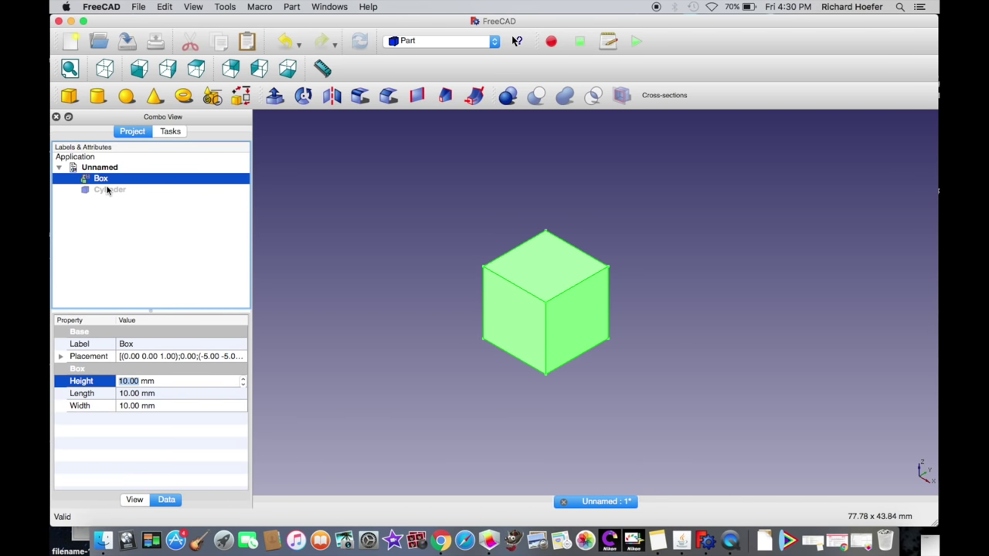
# Rename the Box object as Cube.
pyautogui.press('F2')
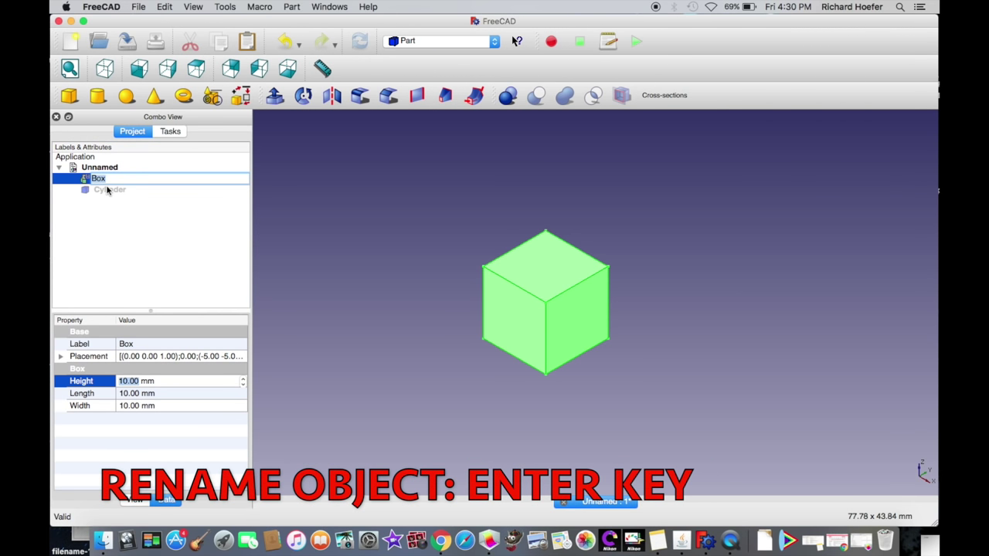
pyautogui.write('Cube')
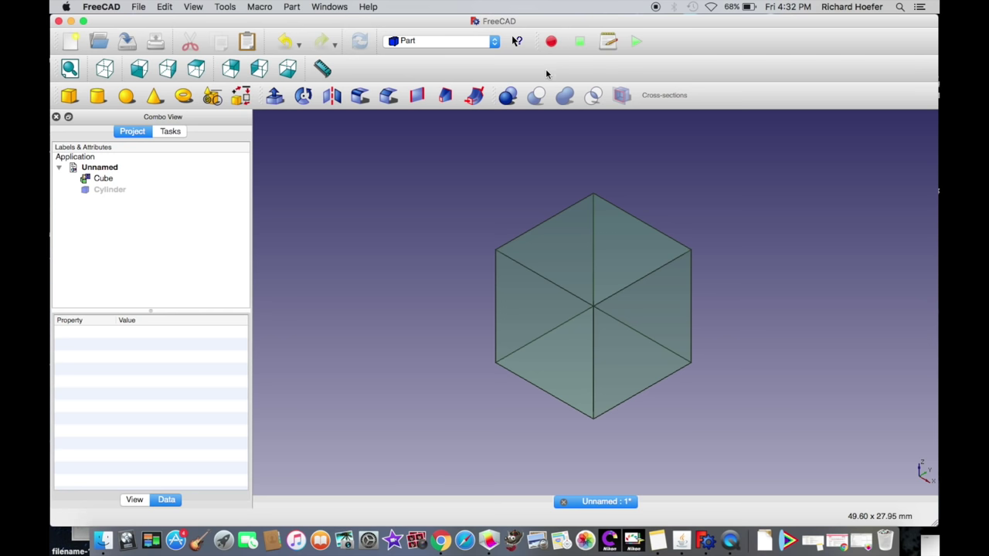
# Make the Cylinder visible inside the transparent Cube, clear the selection, and inspect both solids, ending in axonometric view.
pyautogui.click(102, 190)
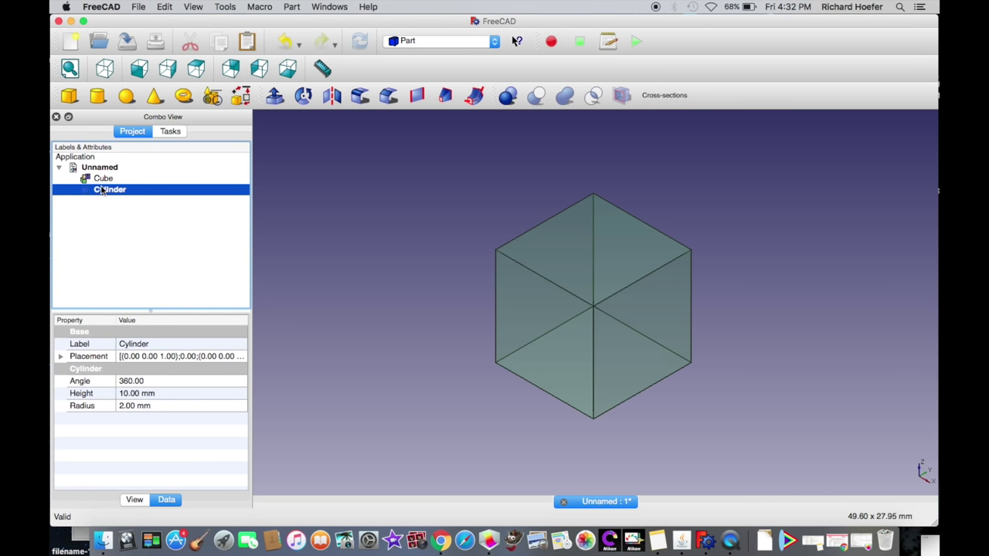
pyautogui.press('space')
pyautogui.click(333, 222)
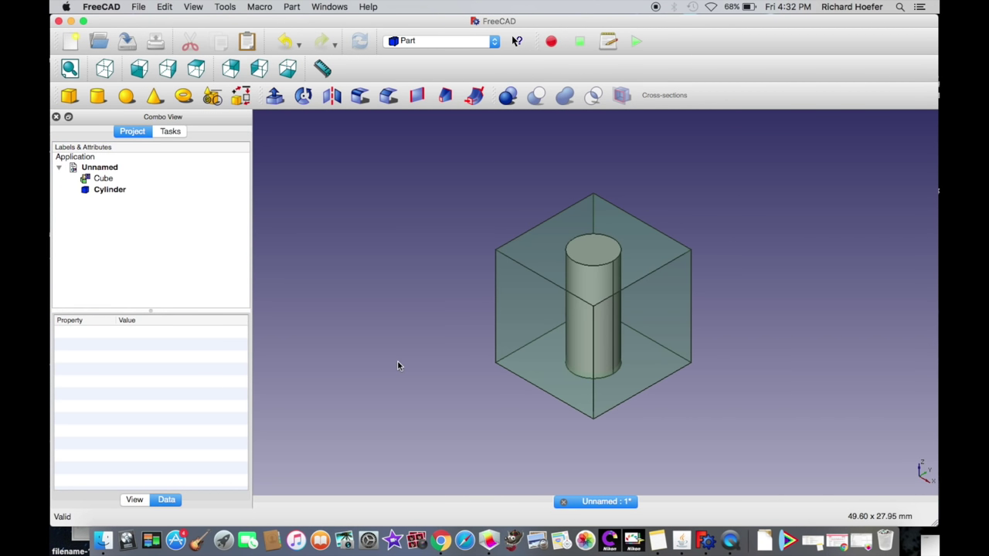
pyautogui.scroll(-3, 397, 360)
pyautogui.moveTo(399, 361); pyautogui.dragTo(423, 345, button='middle')
pyautogui.click(104, 67)
pyautogui.scroll(3, 393, 250)
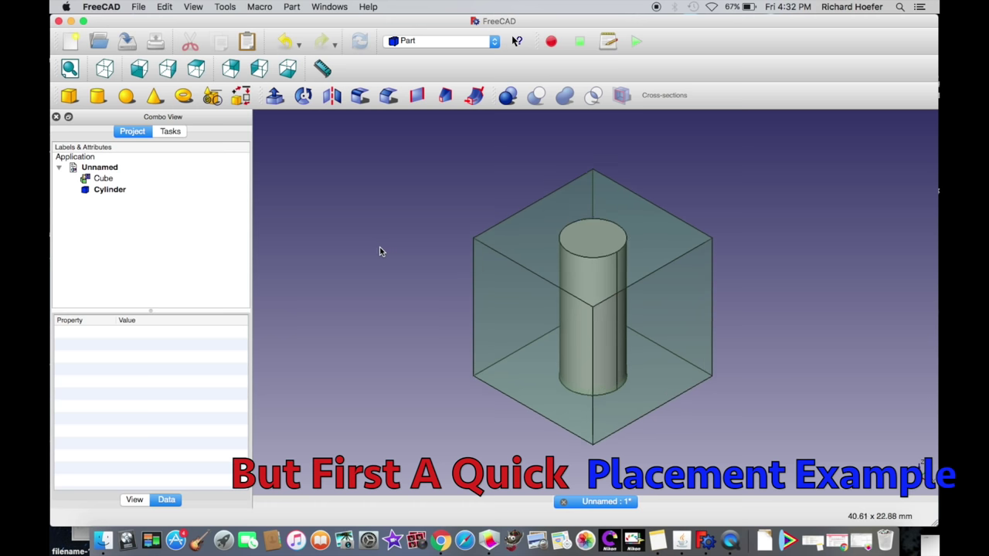
# Rotate the Cylinder through its placement settings, using Euler angles with a pitch of 90° while viewing from the right.
pyautogui.click(110, 189)
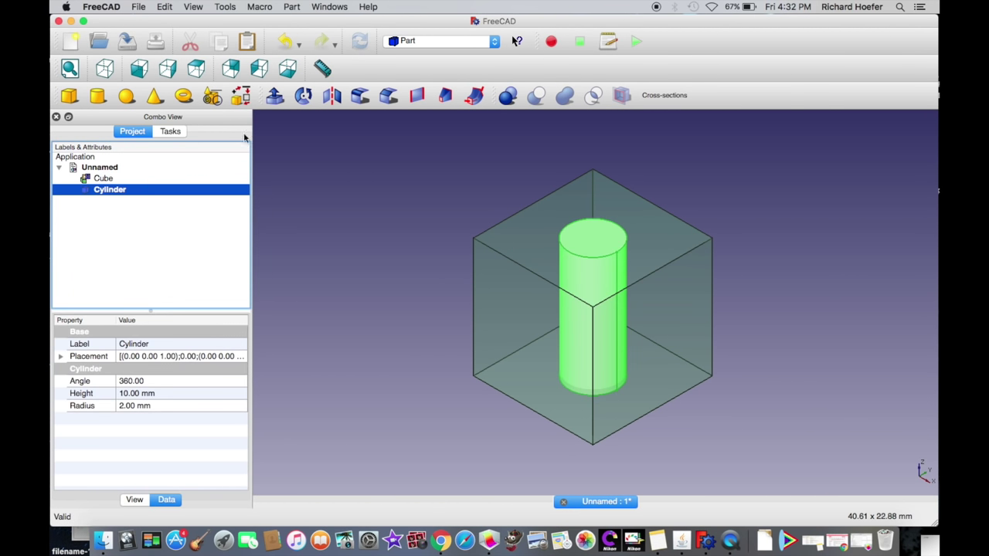
pyautogui.click(192, 6)
pyautogui.moveTo(165, 6)
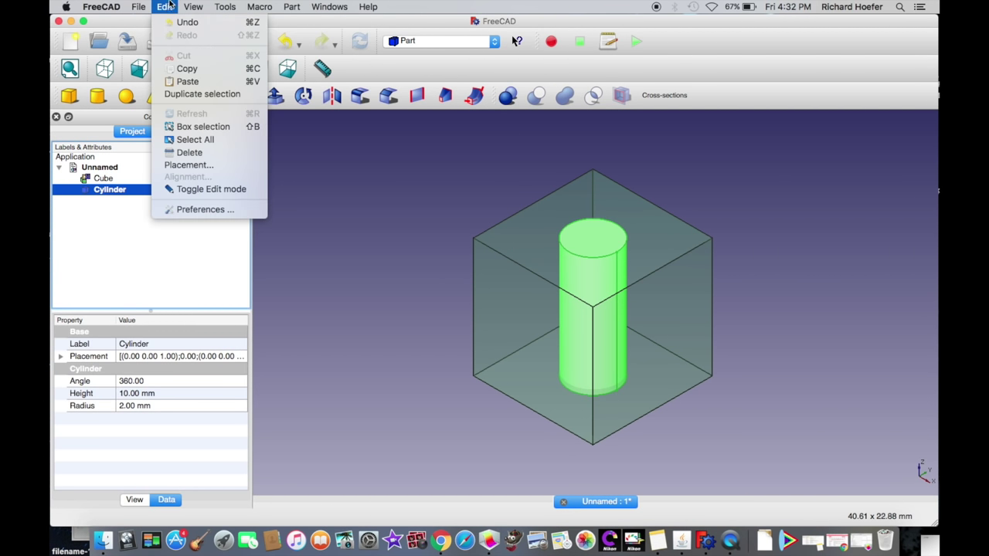
pyautogui.click(183, 166)
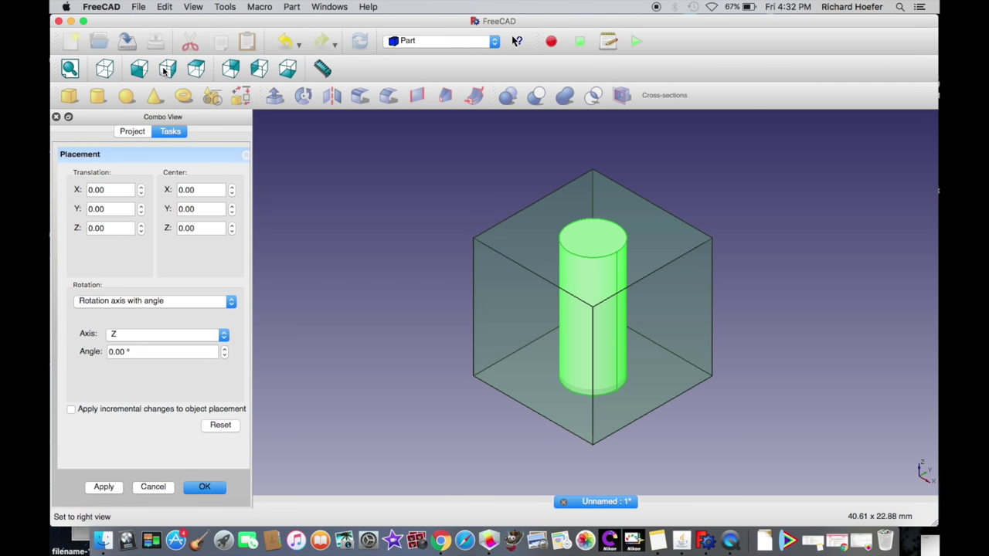
pyautogui.click(163, 70)
pyautogui.click(135, 302)
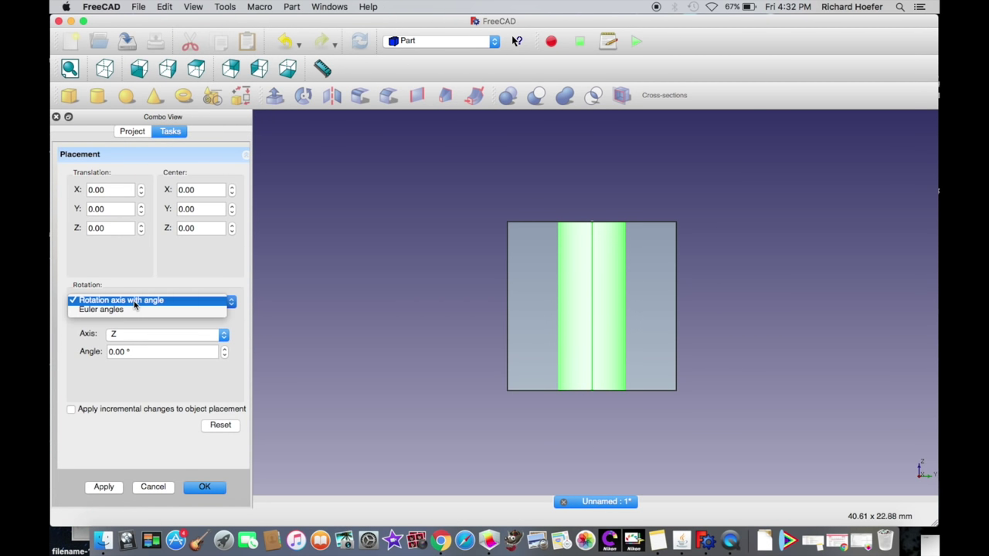
pyautogui.click(131, 314)
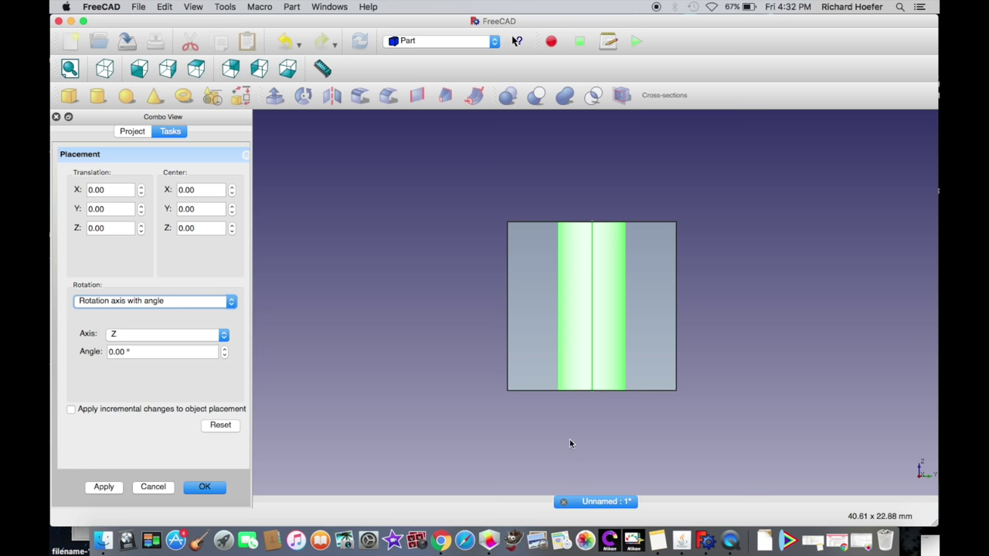
pyautogui.click(145, 301)
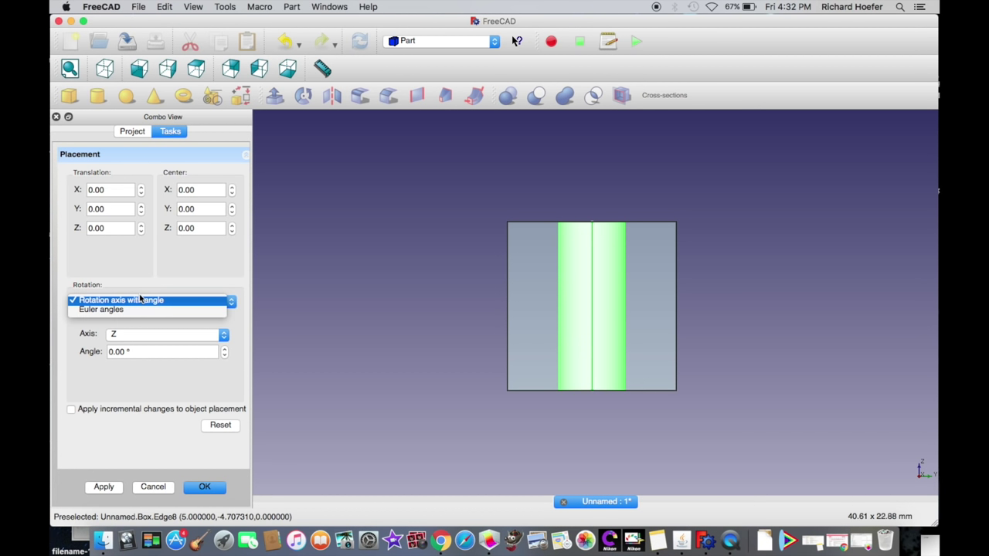
pyautogui.click(140, 311)
pyautogui.moveTo(148, 342); pyautogui.dragTo(79, 338)
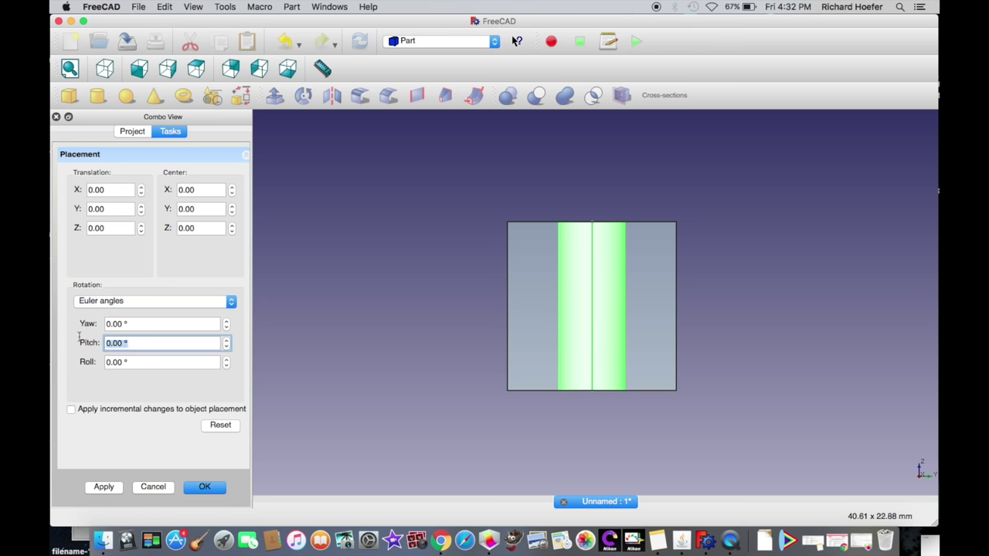
pyautogui.write('90')
pyautogui.press('BackSpace')
pyautogui.press('BackSpace')
pyautogui.write('090')
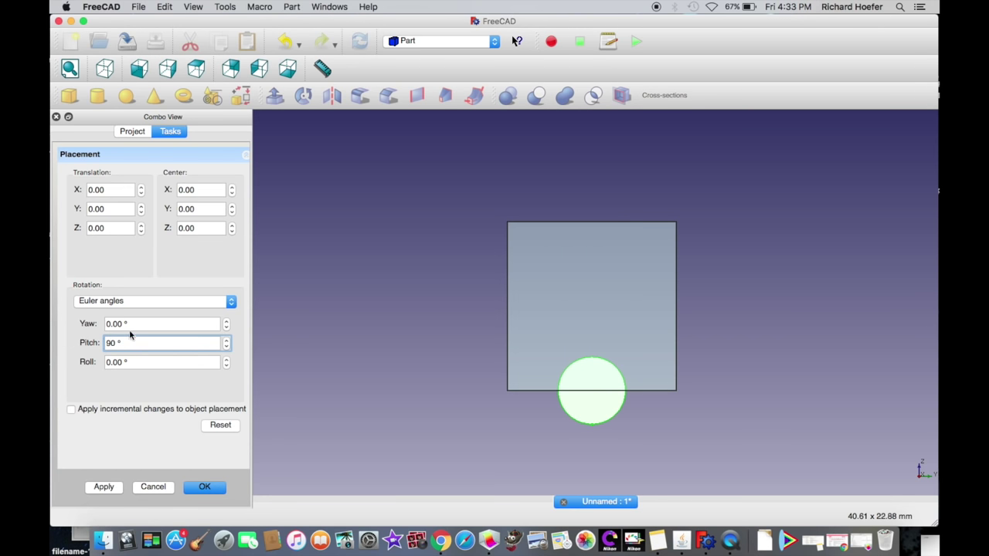
# Raise the rotated Cylinder with a Z translation of 5.00, apply the placement and close its settings.
pyautogui.click(116, 227)
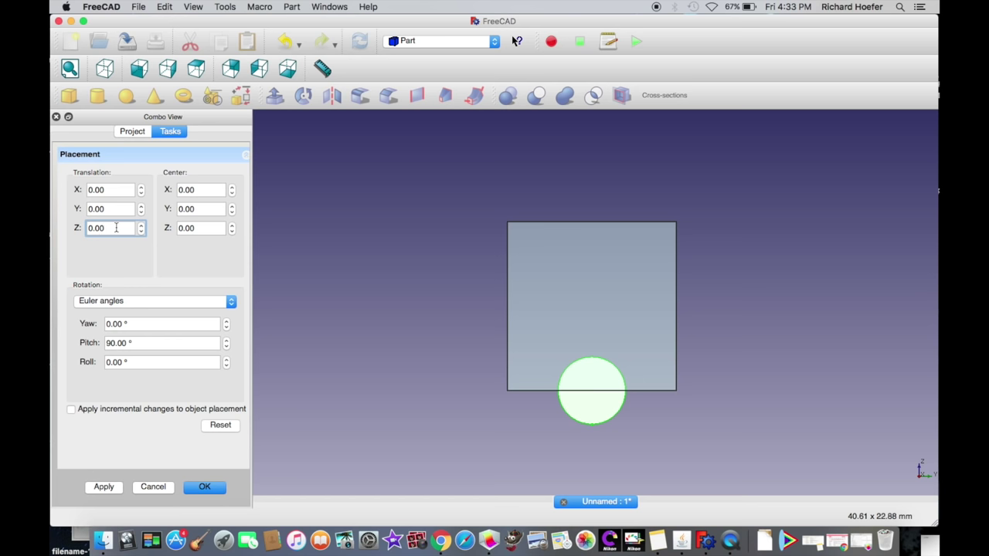
pyautogui.press('Up')
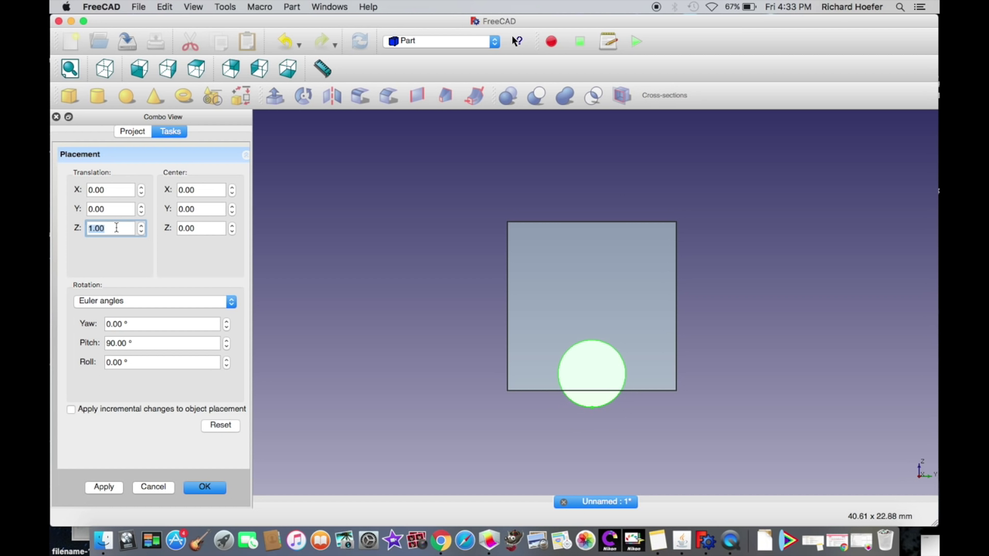
pyautogui.press('Up')
pyautogui.press('Up')
pyautogui.press('Up')
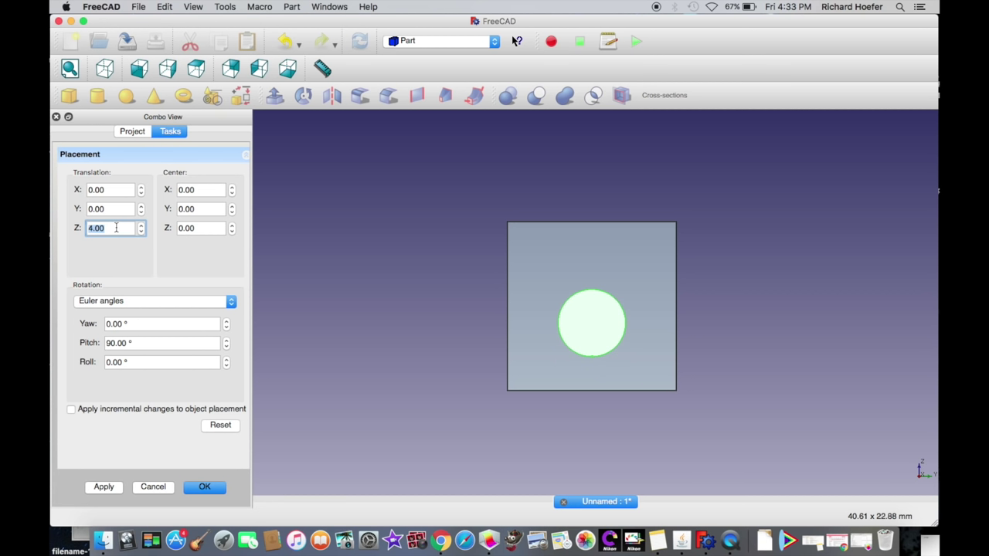
pyautogui.press('Up')
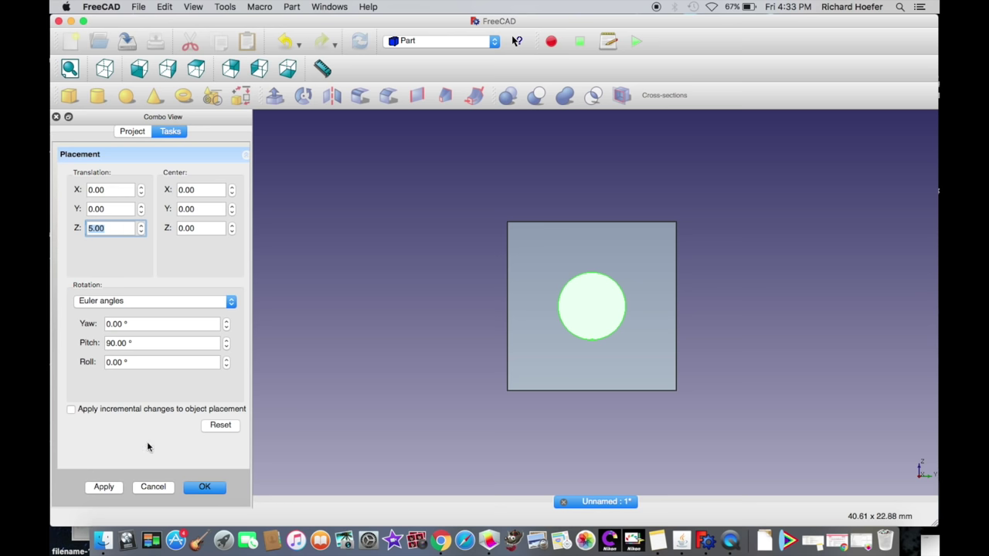
pyautogui.click(105, 487)
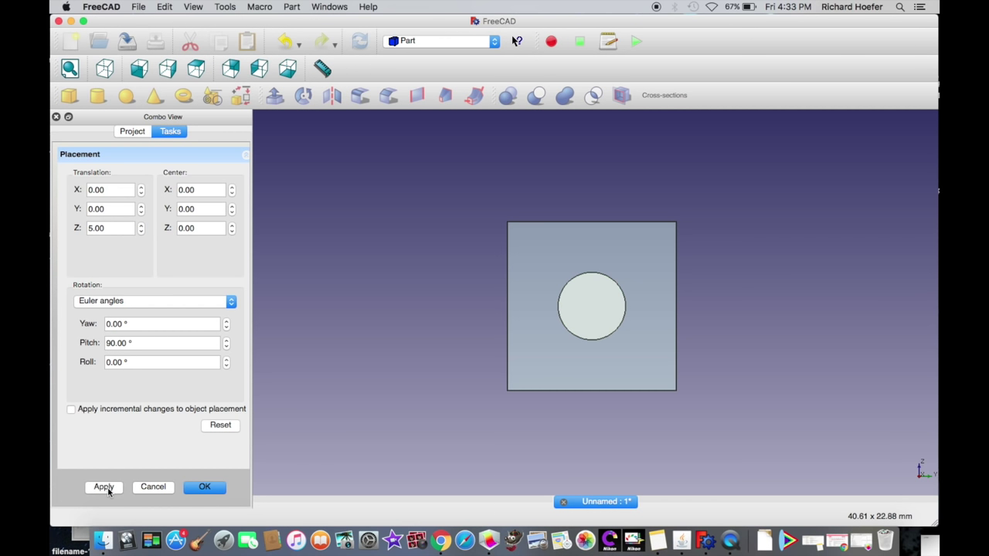
pyautogui.click(198, 487)
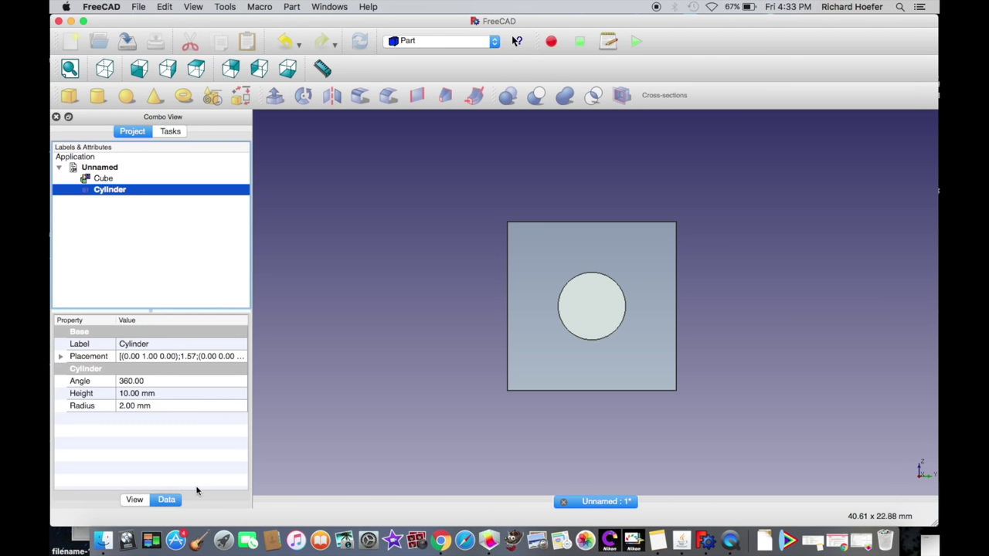
# Examine how the rotated Cylinder sits in the transparent Cube, orbiting and zooming around the axonometric view.
pyautogui.click(104, 68)
pyautogui.scroll(-2, 393, 312)
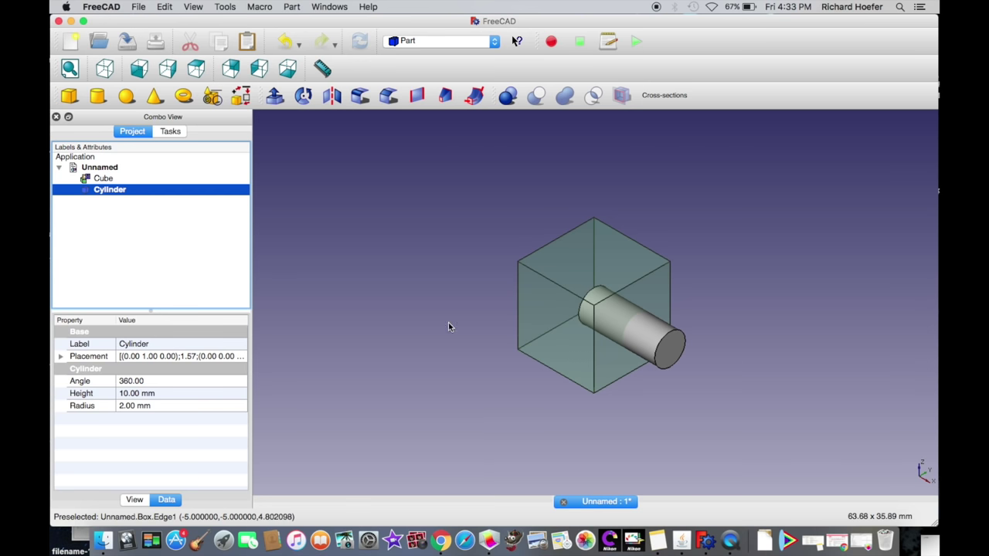
pyautogui.moveTo(448, 327); pyautogui.dragTo(358, 457, button='middle')
pyautogui.click(104, 68)
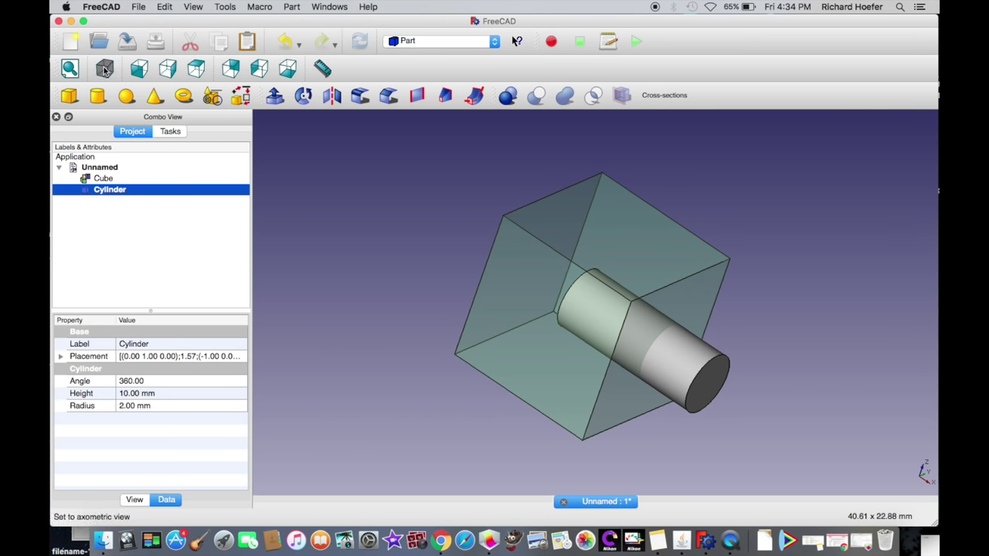
pyautogui.click(152, 178)
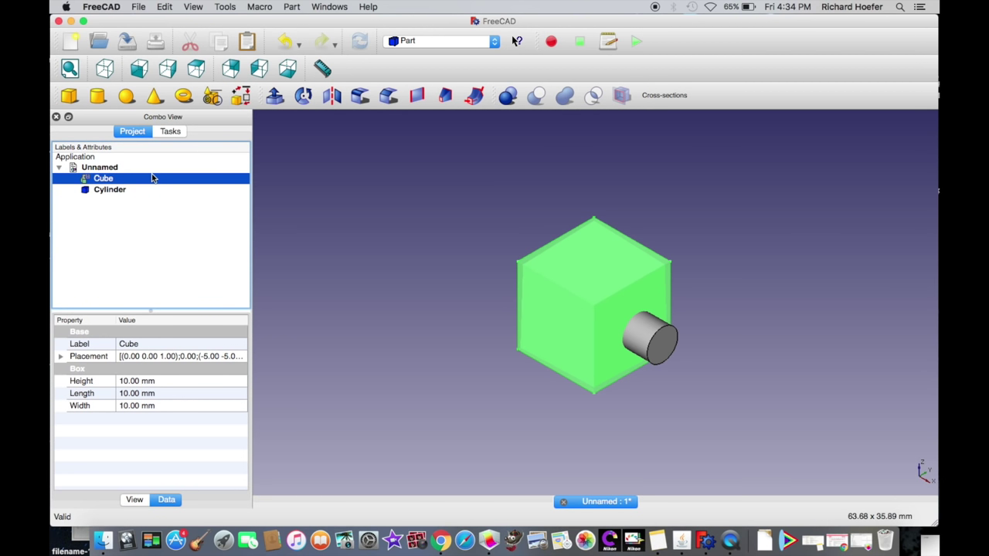
pyautogui.click(355, 311)
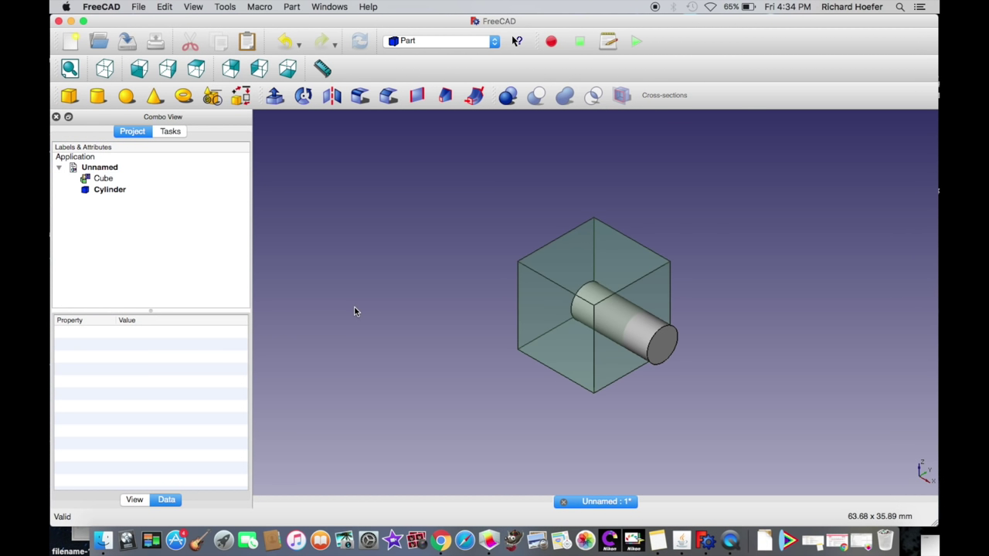
pyautogui.scroll(3, 354, 311)
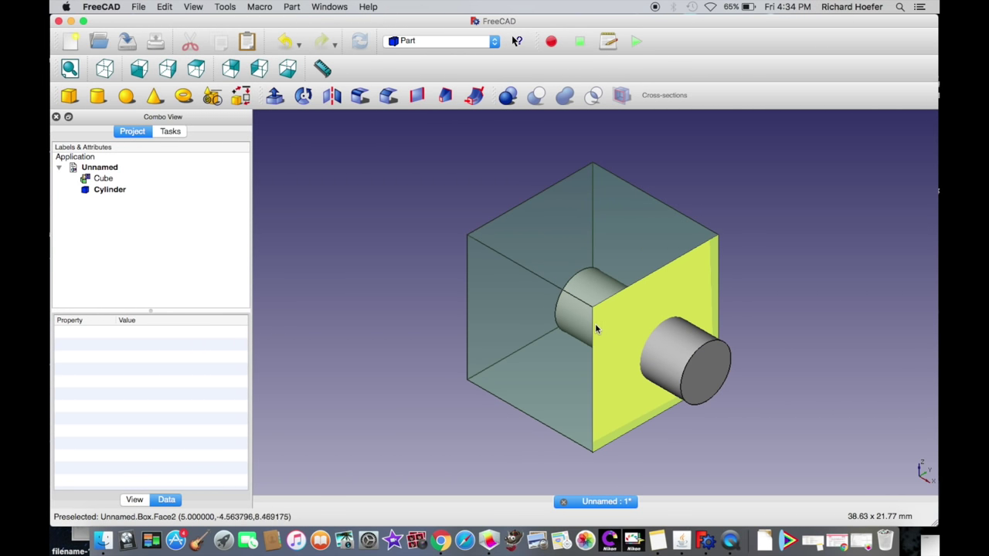
pyautogui.scroll(-3, 512, 328)
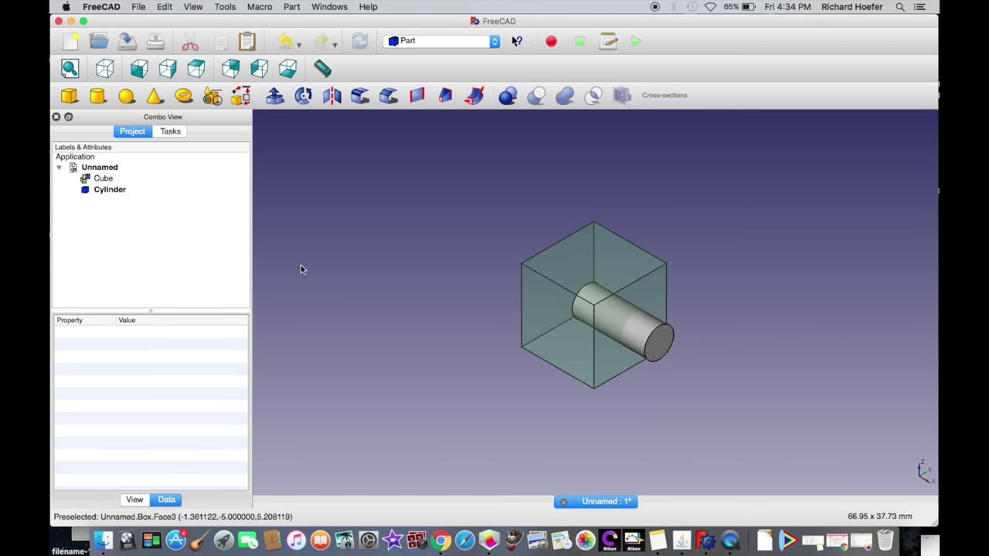
pyautogui.scroll(2, 301, 269)
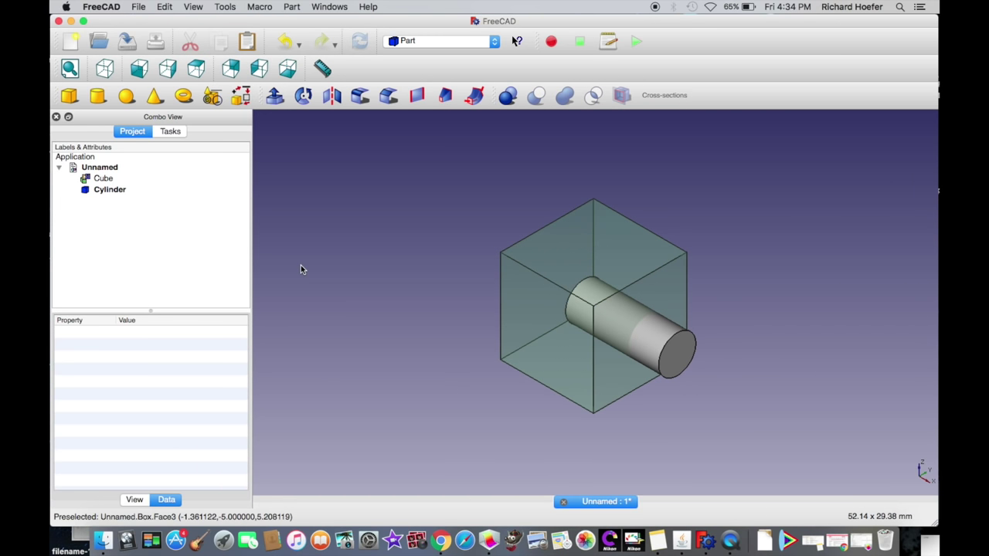
# Select the Cube first and the Cylinder second, cut the Cylinder out of the Cube, and orbit to check the hole.
pyautogui.click(92, 179)
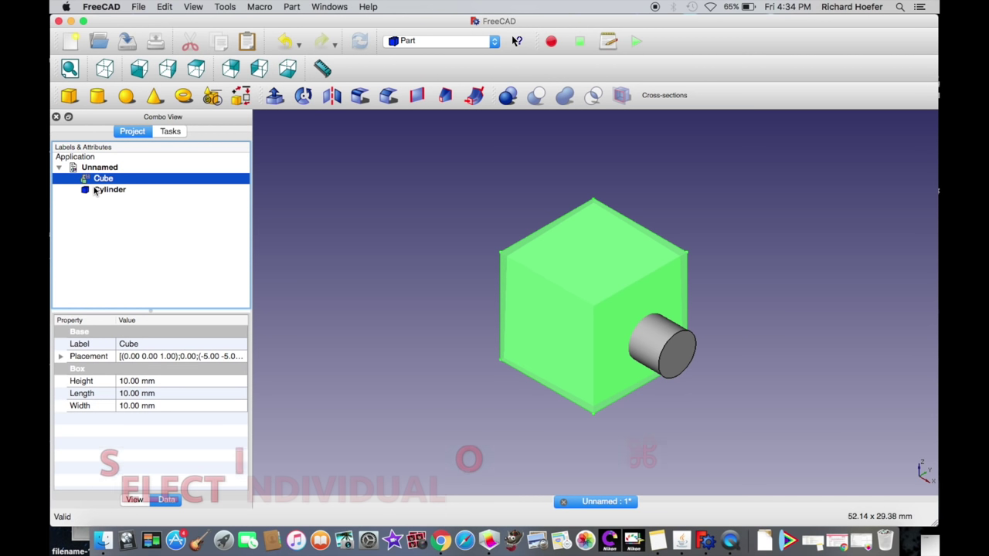
pyautogui.keyDown('super'); pyautogui.click(94, 190); pyautogui.keyUp('super')
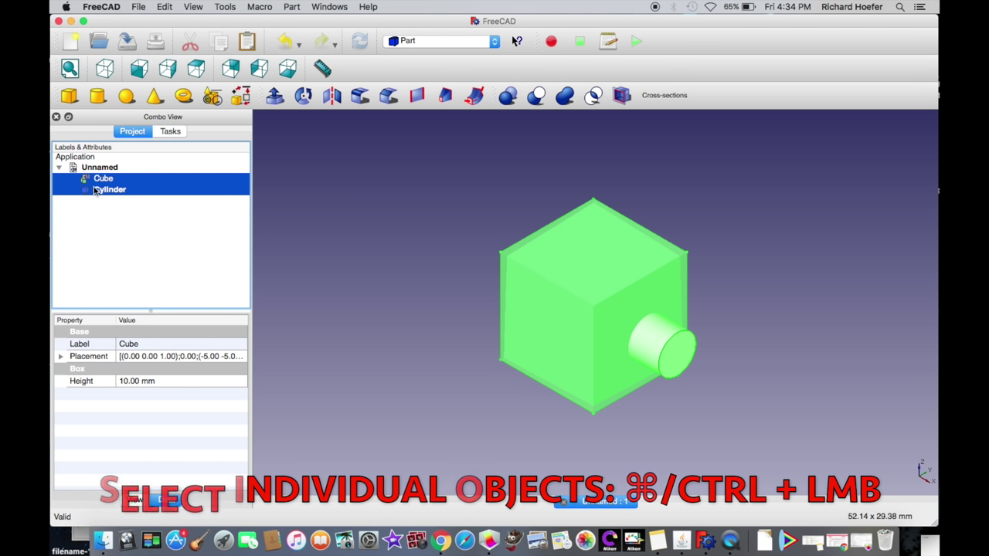
pyautogui.click(98, 179)
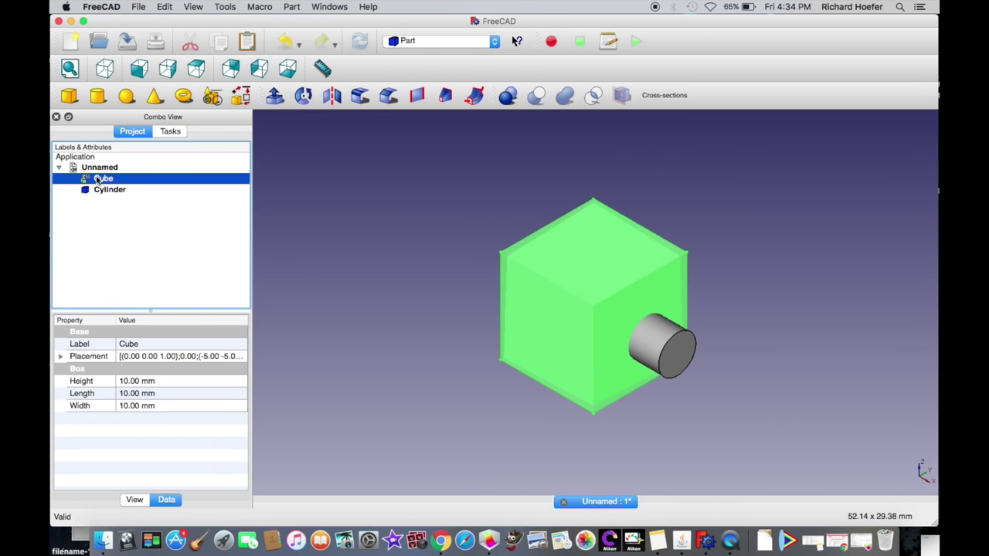
pyautogui.keyDown('ctrl'); pyautogui.click(98, 189); pyautogui.keyUp('ctrl')
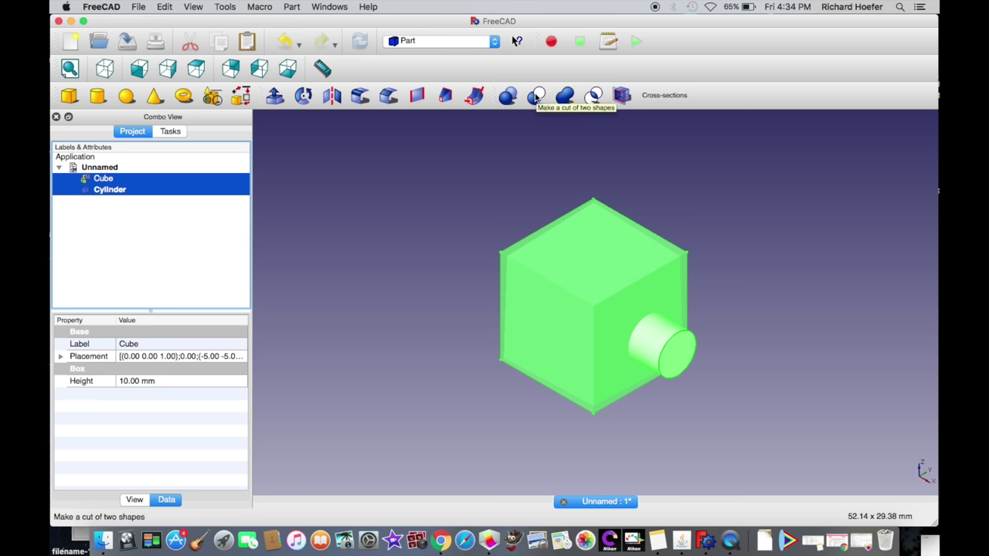
pyautogui.click(536, 96)
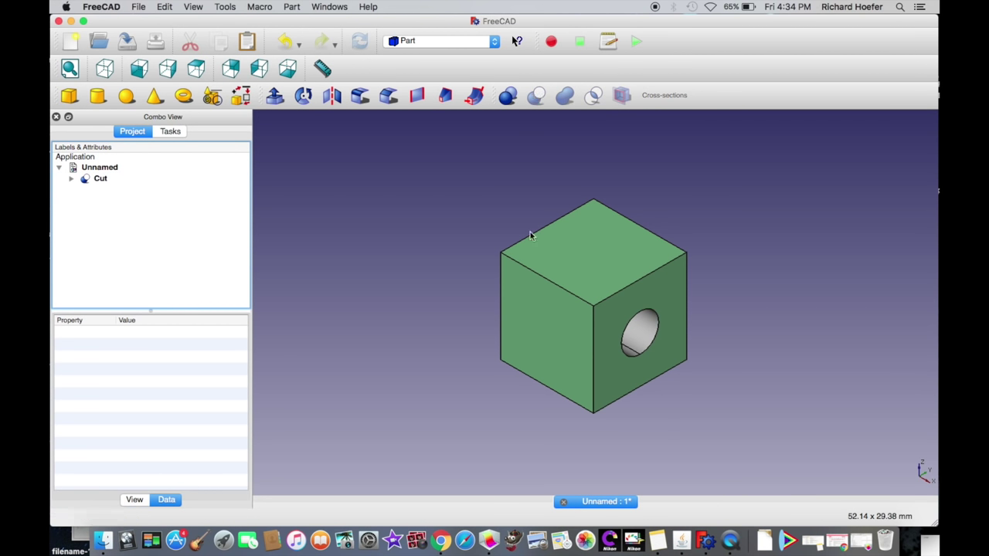
pyautogui.moveTo(651, 455)
pyautogui.mouseDown(button='middle')
pyautogui.moveTo(563, 399)
pyautogui.moveTo(502, 411)
pyautogui.moveTo(551, 388)
pyautogui.moveTo(616, 410)
pyautogui.moveTo(619, 442)
pyautogui.moveTo(640, 450)
pyautogui.mouseUp(button='middle')
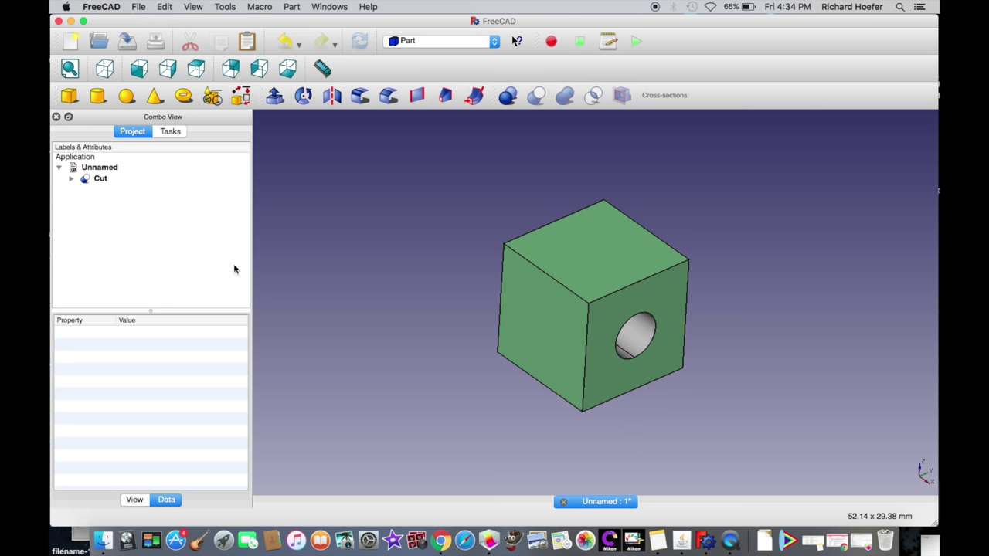
# Undo the cut and make the Cube and the Cylinder visible again.
pyautogui.click(166, 6)
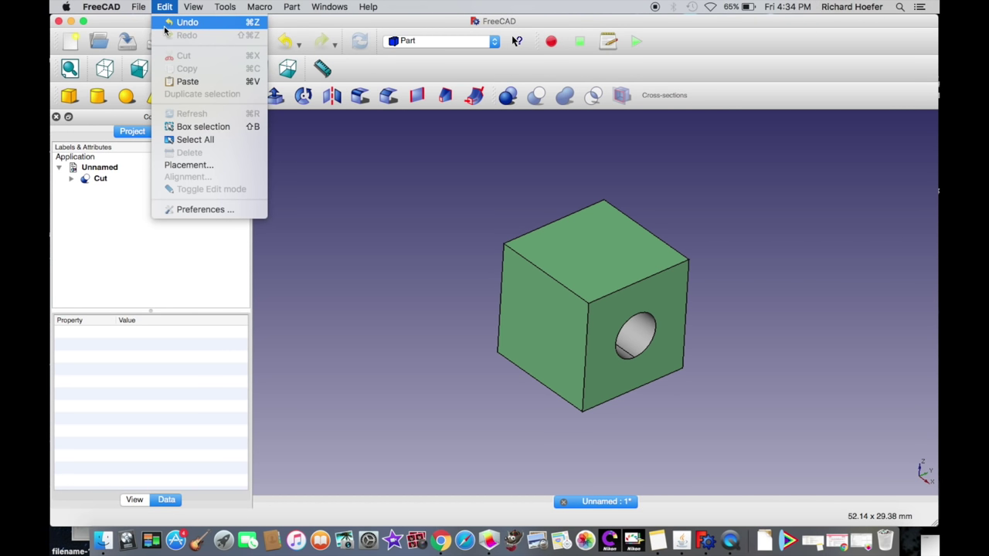
pyautogui.click(176, 22)
pyautogui.click(80, 180)
pyautogui.press('space')
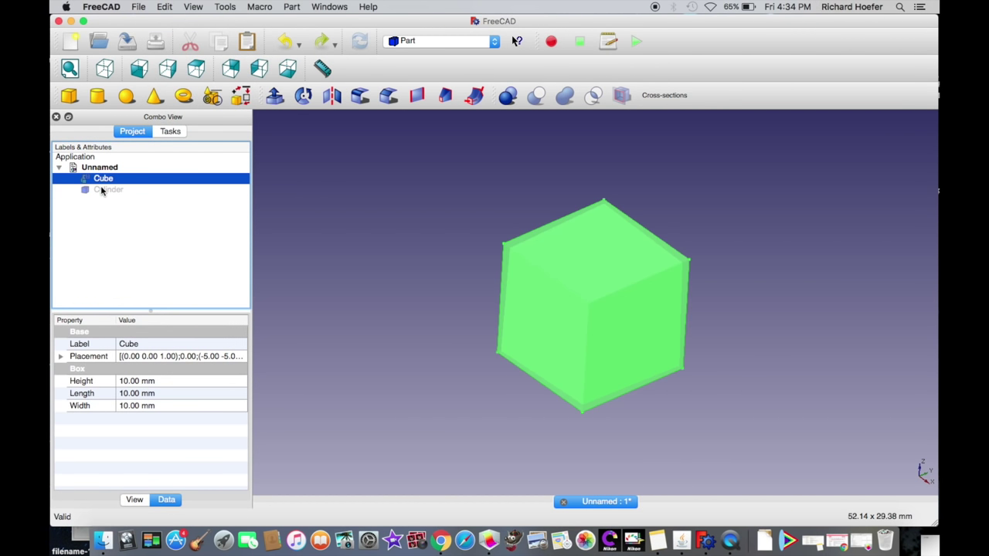
pyautogui.click(101, 189)
pyautogui.press('space')
# Subtract the Cylinder from the Cube again with the Cut operation, selecting the Cube first.
pyautogui.press('Up')
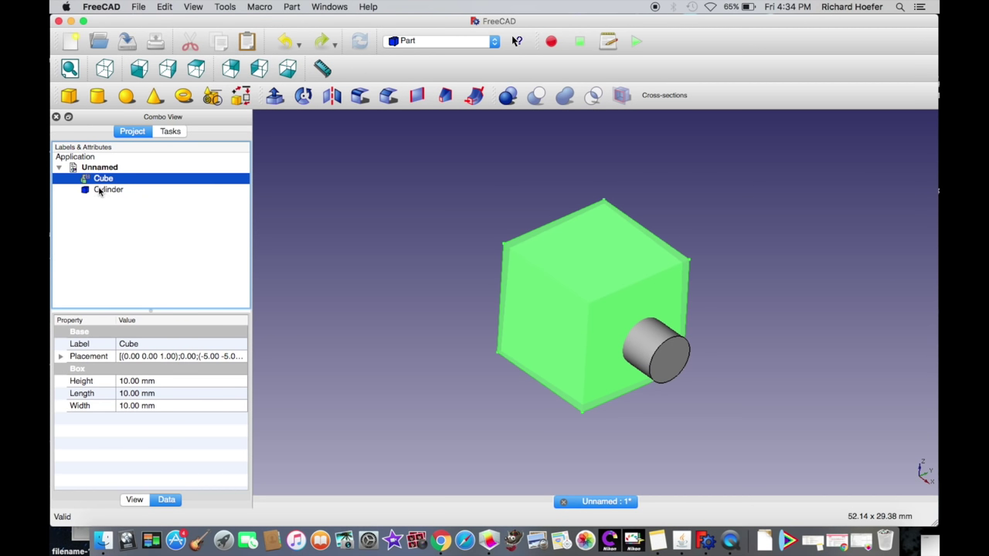
pyautogui.keyDown('ctrl'); pyautogui.click(99, 189); pyautogui.keyUp('ctrl')
pyautogui.click(536, 98)
# Expand the cut object in the model tree and examine the Cube and Cylinder it contains, trying the visibility toggle.
pyautogui.click(108, 178)
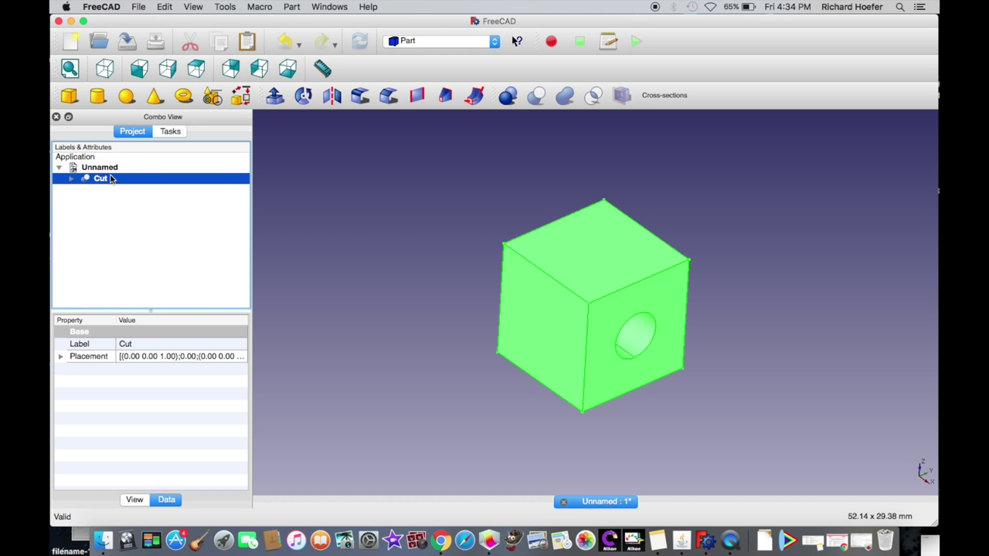
pyautogui.click(71, 179)
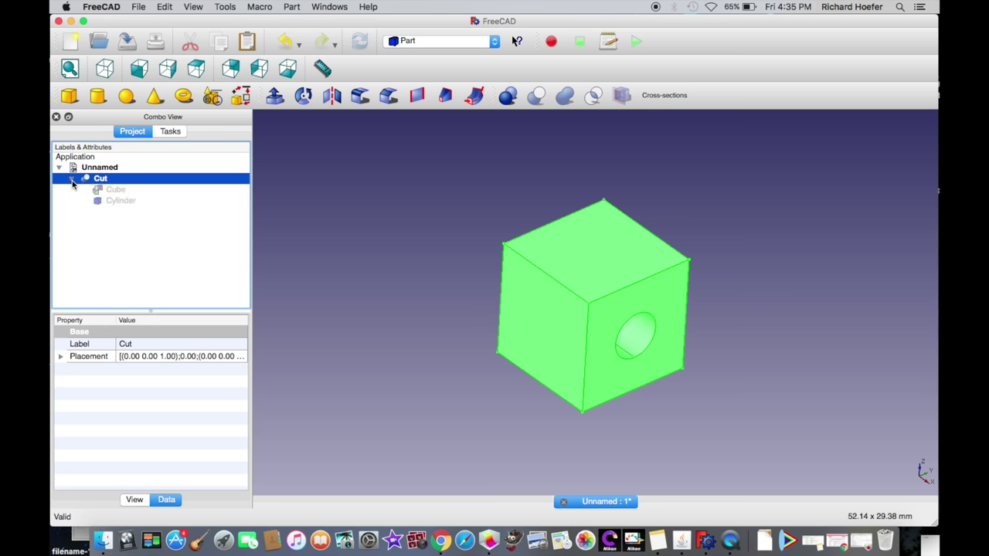
pyautogui.click(104, 191)
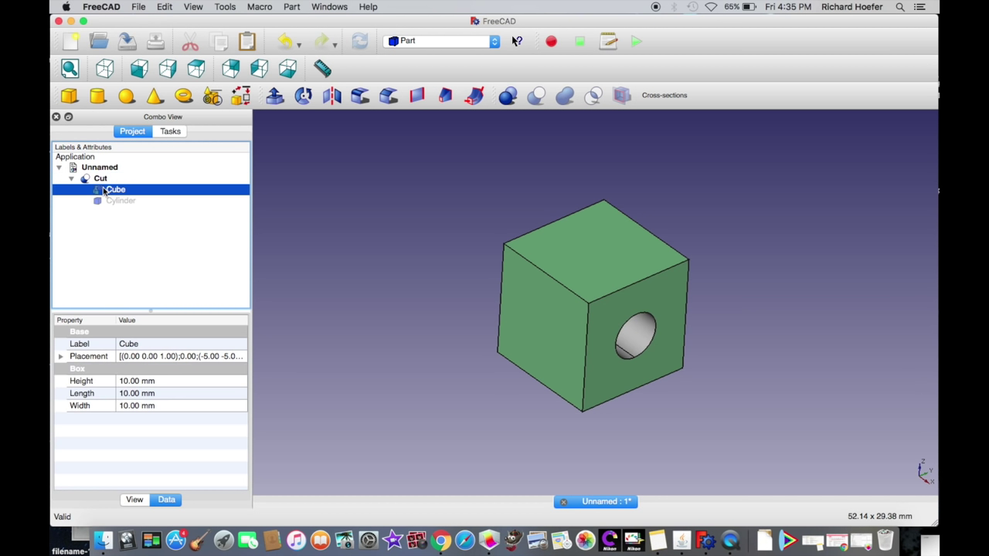
pyautogui.press('Down')
pyautogui.press('Up')
pyautogui.press('Down')
pyautogui.press('Up')
pyautogui.press('space')
pyautogui.press('Down')
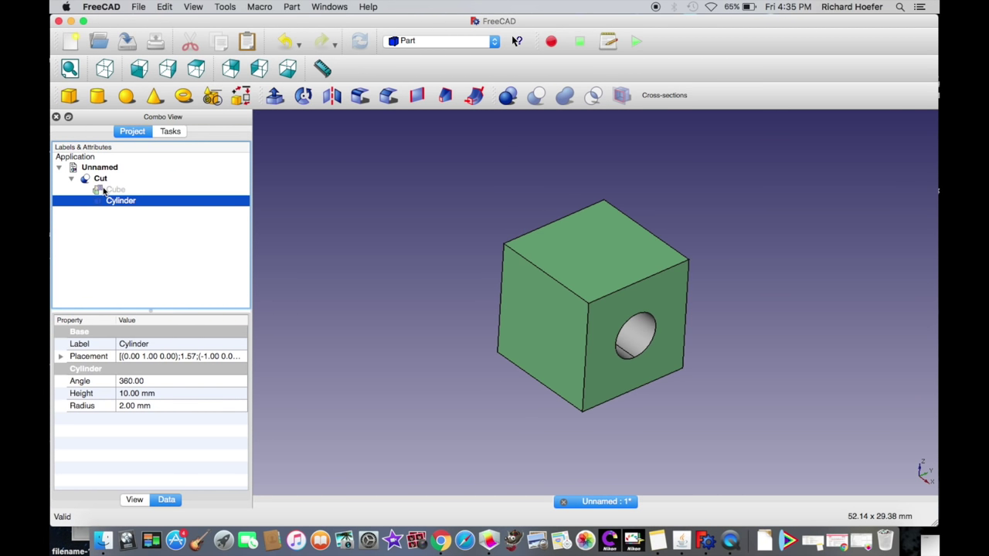
pyautogui.click(105, 190)
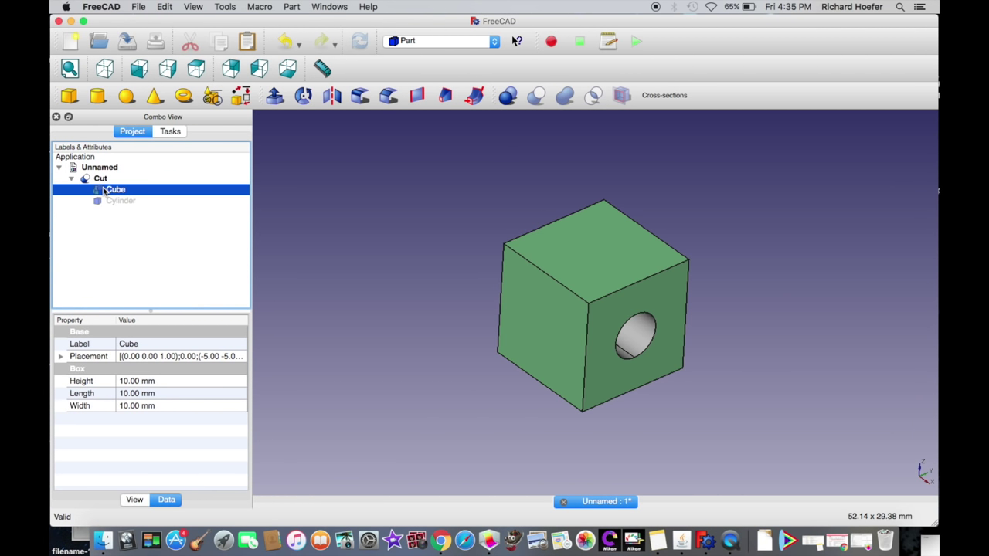
# Look at the Cut object and its child in the model tree, and collapse the Cut branch.
pyautogui.click(98, 180)
pyautogui.press('Down')
pyautogui.click(72, 179)
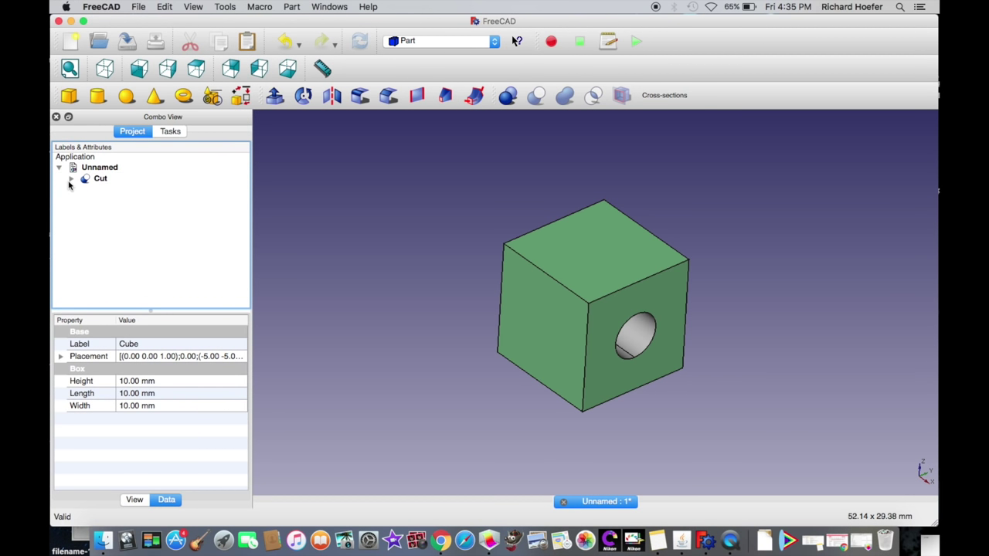
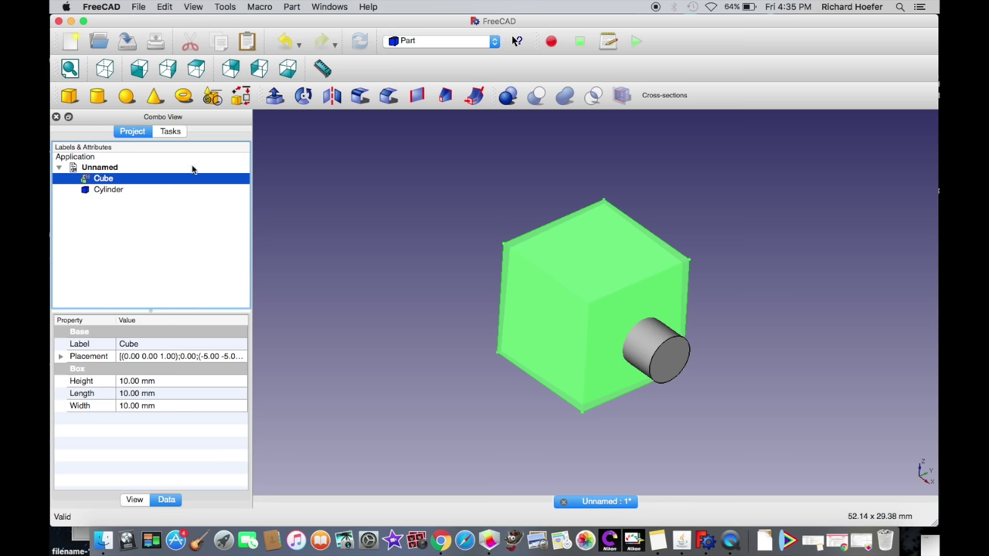
# Select the Cube and the Cylinder together and merge them into one shape with the Union operation.
pyautogui.click(346, 232)
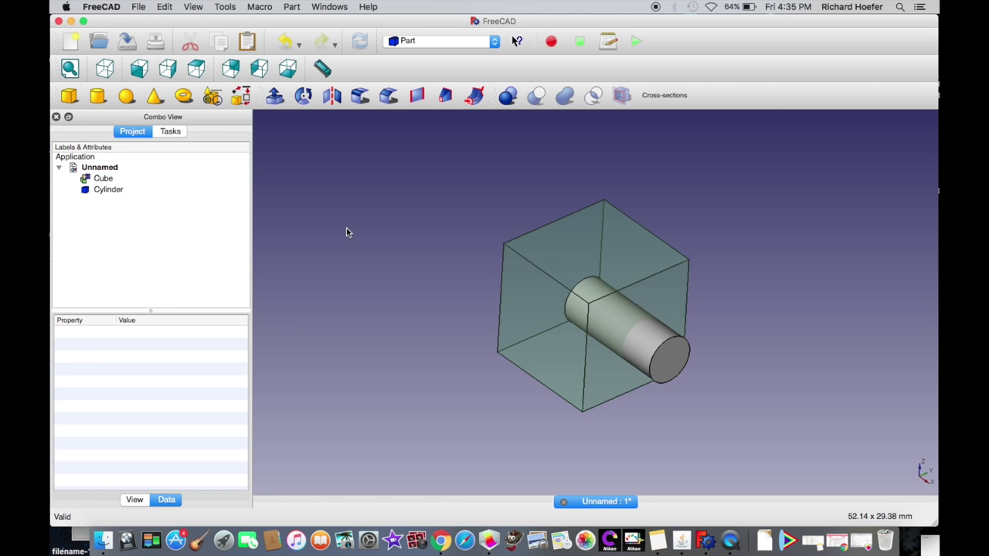
pyautogui.click(100, 179)
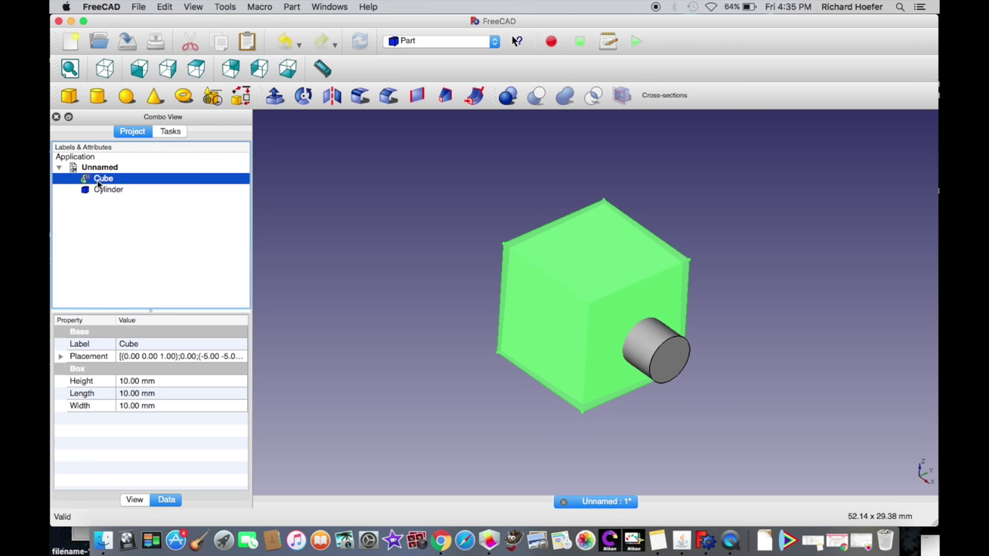
pyautogui.scroll(2, 394, 180)
pyautogui.click(393, 181)
pyautogui.scroll(-3, 394, 181)
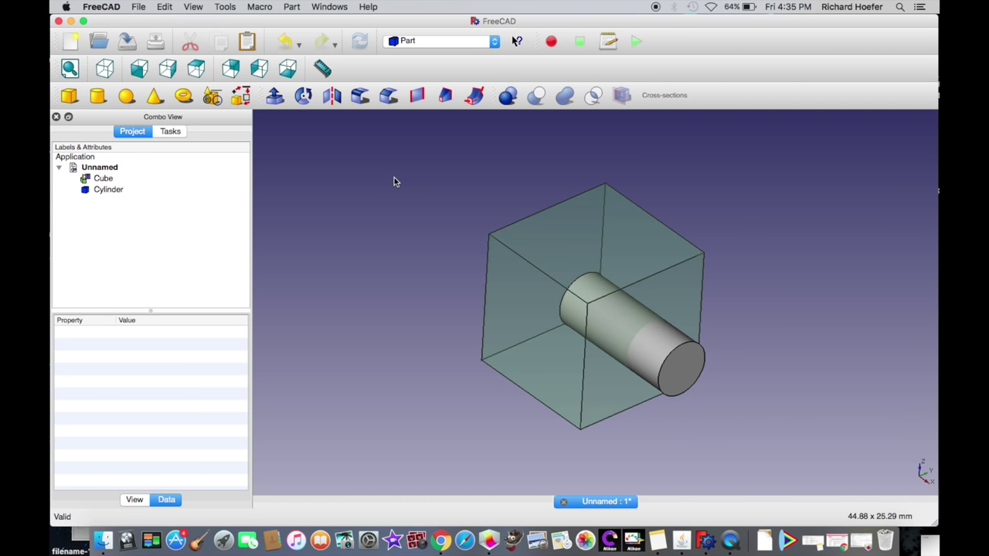
pyautogui.click(122, 179)
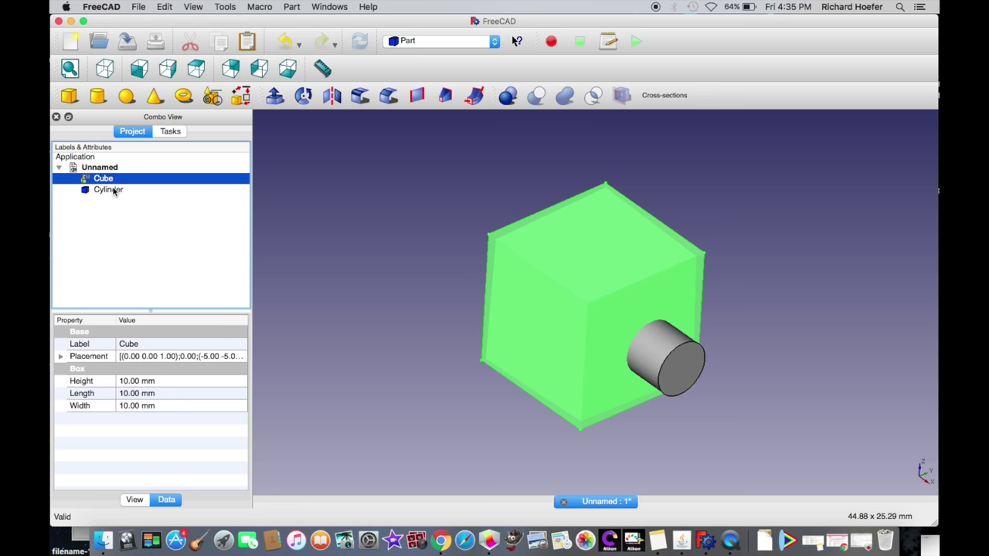
pyautogui.keyDown('ctrl'); pyautogui.click(108, 190); pyautogui.keyUp('ctrl')
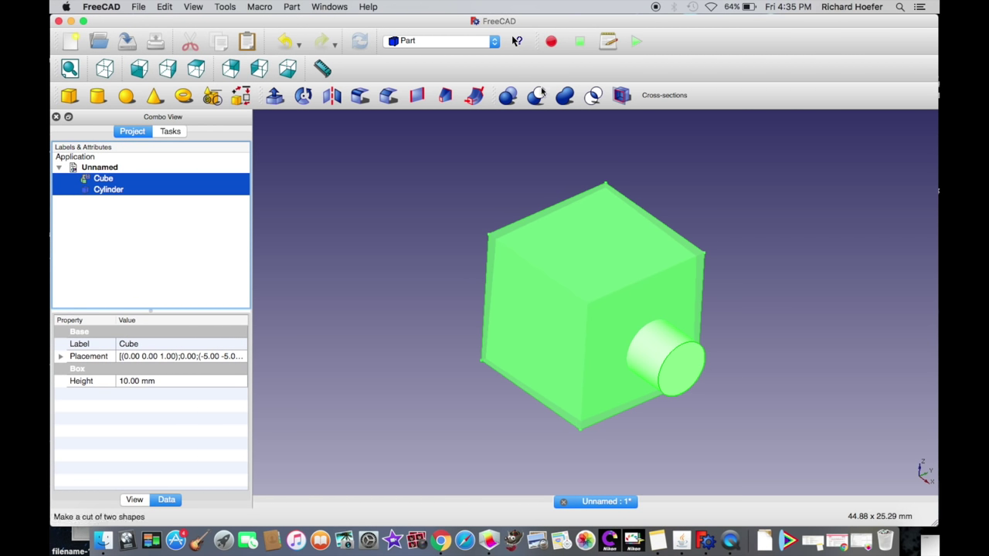
pyautogui.click(565, 95)
# Set the fused shape's transparency to 77 in its display properties and inspect the merged interior from several sides.
pyautogui.moveTo(386, 335)
pyautogui.mouseDown(button='middle')
pyautogui.moveTo(415, 317)
pyautogui.moveTo(483, 327)
pyautogui.moveTo(542, 312)
pyautogui.moveTo(591, 280)
pyautogui.moveTo(413, 282)
pyautogui.moveTo(394, 327)
pyautogui.mouseUp(button='middle')
pyautogui.click(540, 353)
pyautogui.hotkey('ctrl', 'd')
pyautogui.moveTo(427, 350); pyautogui.dragTo(502, 349)
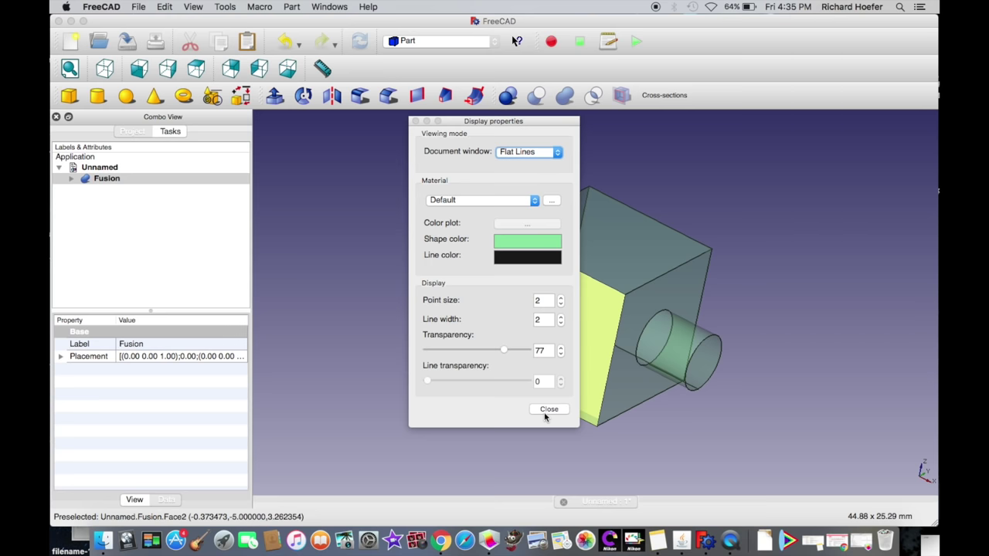
pyautogui.click(549, 409)
pyautogui.click(495, 426)
pyautogui.scroll(3, 495, 426)
pyautogui.moveTo(401, 398); pyautogui.dragTo(462, 368, button='middle')
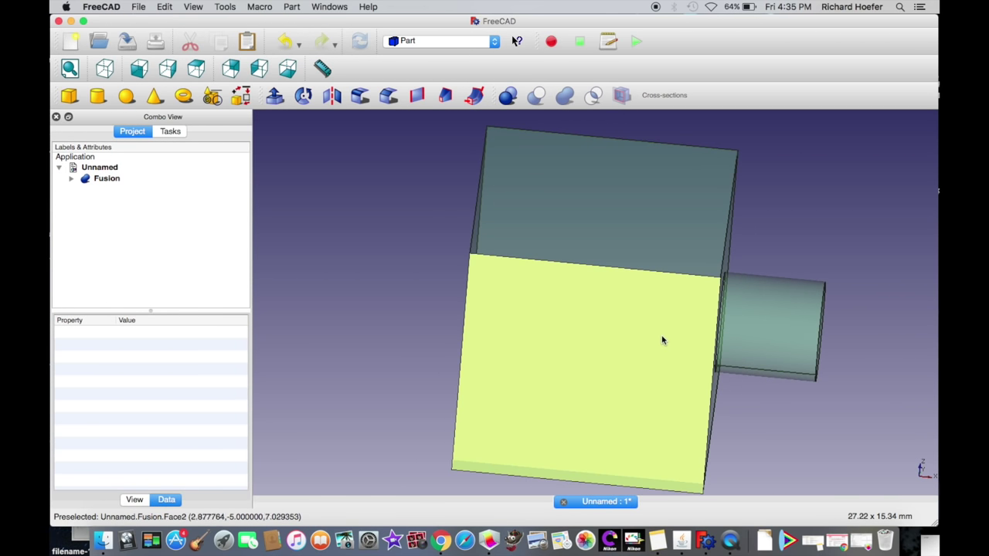
pyautogui.scroll(-4, 783, 270)
pyautogui.moveTo(783, 270); pyautogui.dragTo(688, 274, button='middle')
# Undo the union and make the Cylinder and the Cube visible again.
pyautogui.press('super+z')
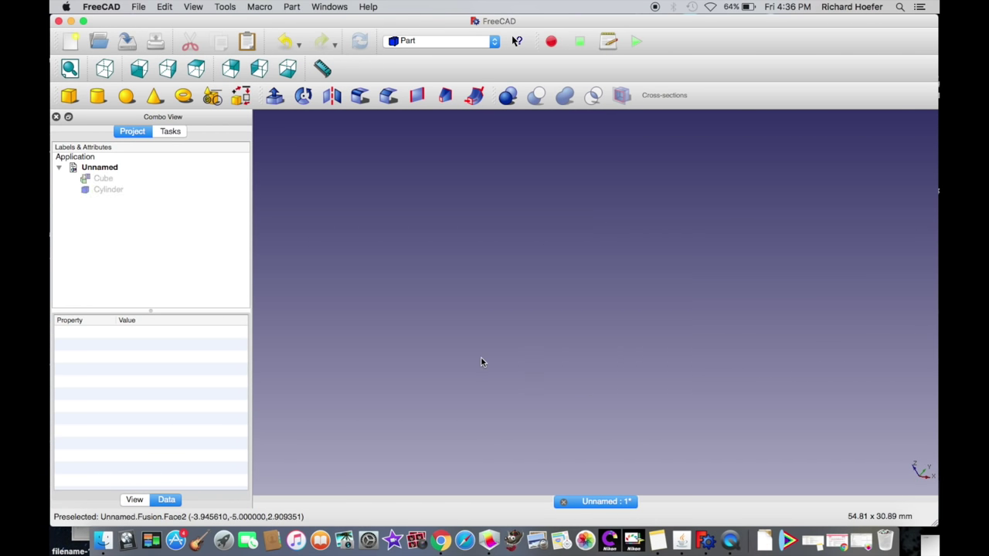
pyautogui.click(172, 188)
pyautogui.press('space')
pyautogui.press('Up')
pyautogui.press('space')
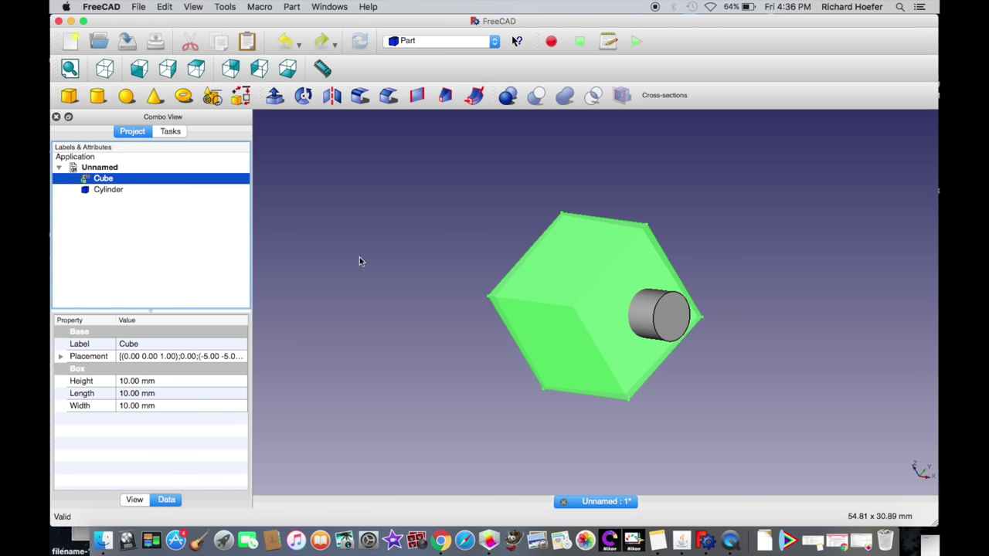
# Intersect the Cube with the Cylinder, selecting both, so only their shared volume is kept, and inspect the resulting shape.
pyautogui.click(417, 283)
pyautogui.scroll(3, 416, 284)
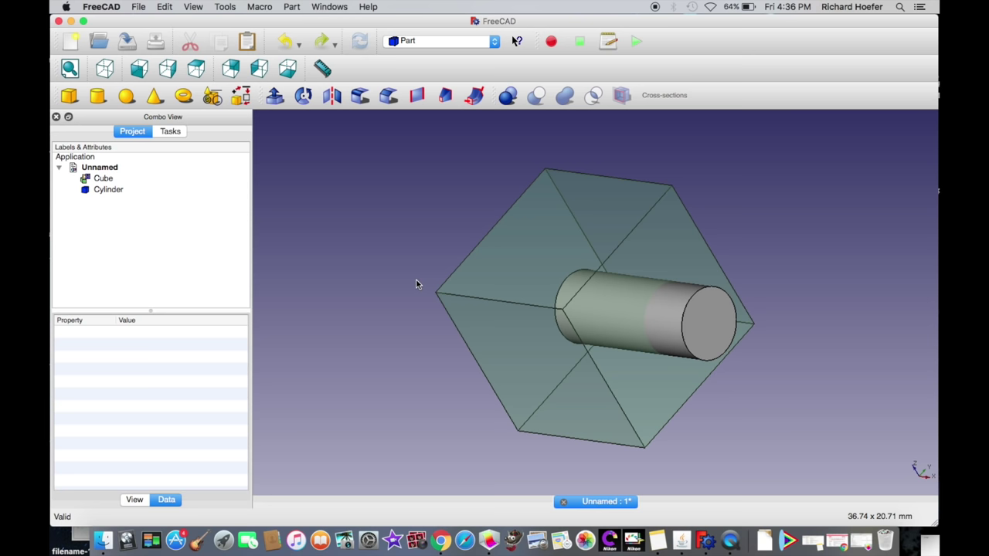
pyautogui.moveTo(416, 284); pyautogui.dragTo(448, 240, button='middle')
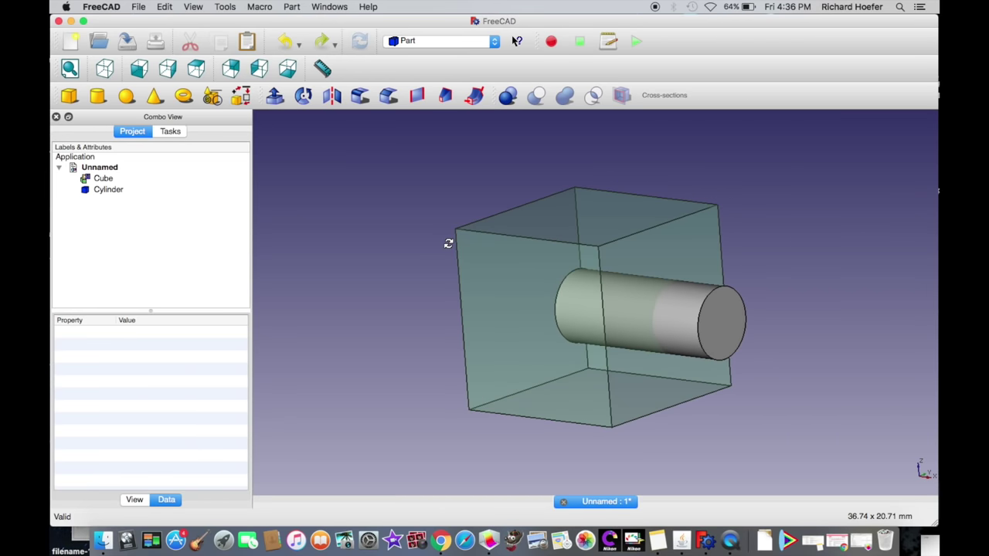
pyautogui.click(147, 181)
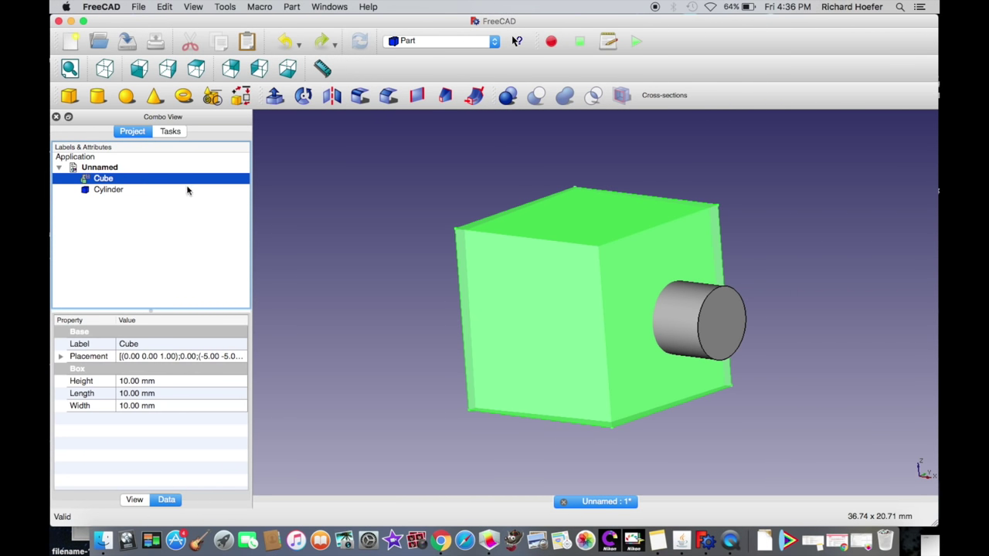
pyautogui.keyDown('super'); pyautogui.click(173, 190); pyautogui.keyUp('super')
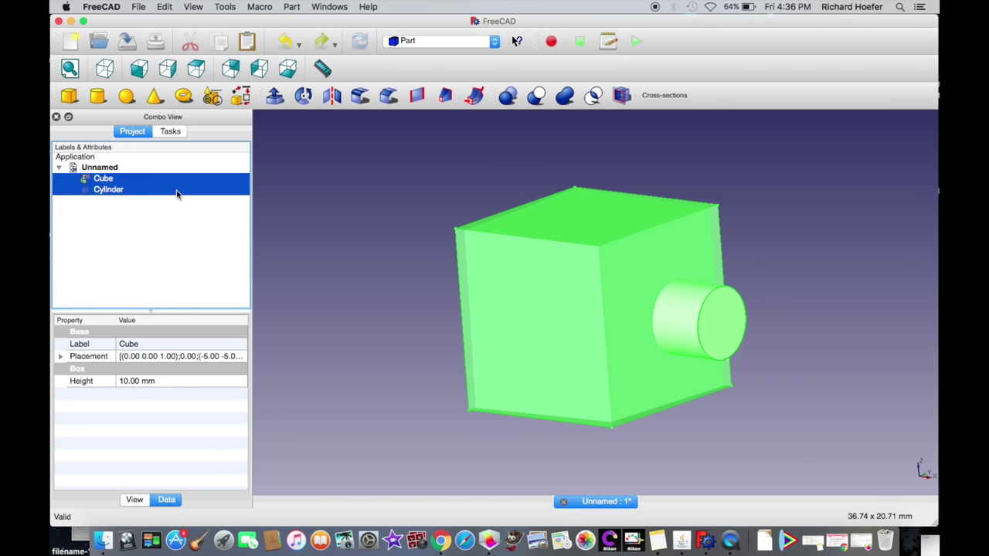
pyautogui.click(595, 95)
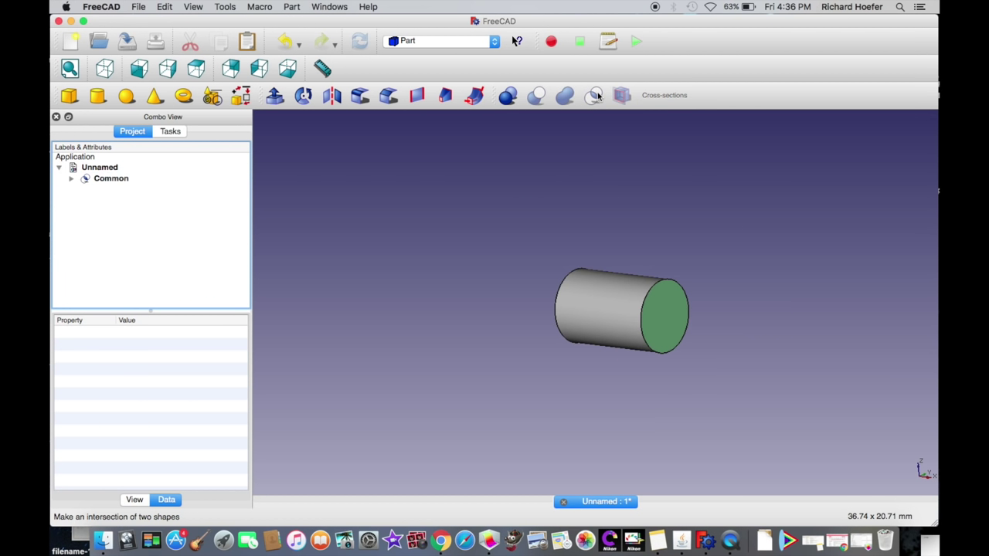
pyautogui.scroll(-2, 528, 183)
pyautogui.moveTo(527, 183); pyautogui.dragTo(471, 197, button='middle')
# Expand the Common object in the model tree, examine its Cube and Cylinder, try the Cube's visibility toggle, and collapse the branch.
pyautogui.click(112, 182)
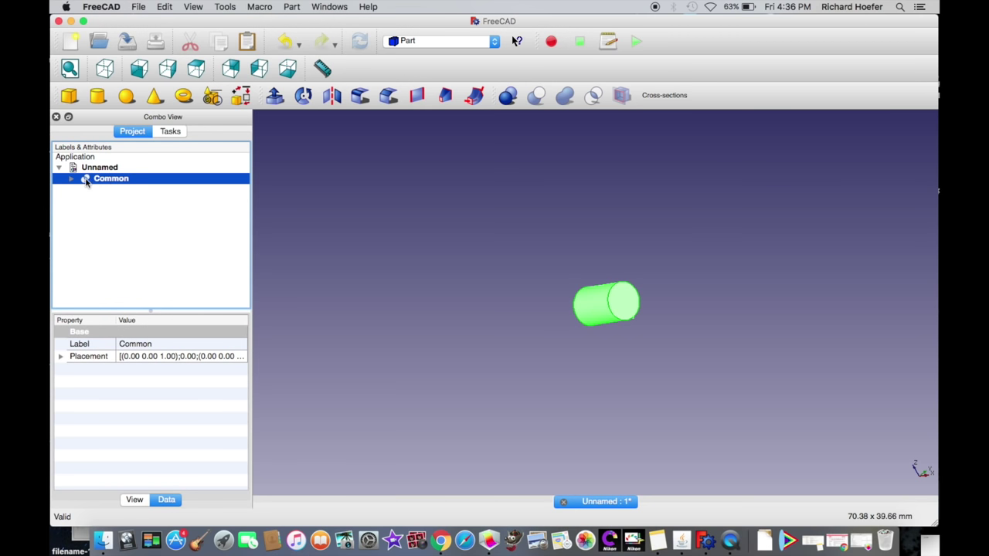
pyautogui.click(71, 178)
pyautogui.click(110, 192)
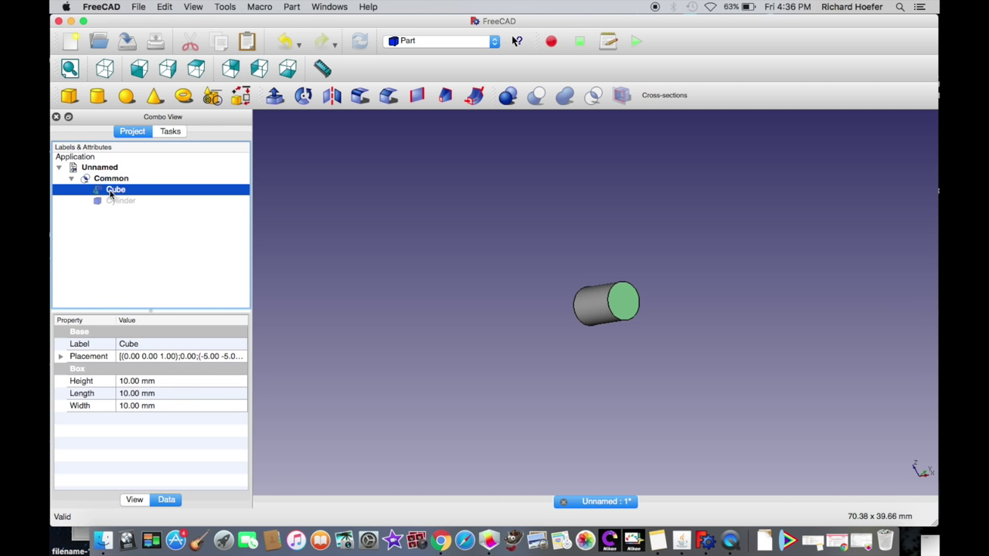
pyautogui.press('space')
pyautogui.press('space')
pyautogui.press('Down')
pyautogui.press('Up')
pyautogui.press('Up')
pyautogui.click(72, 179)
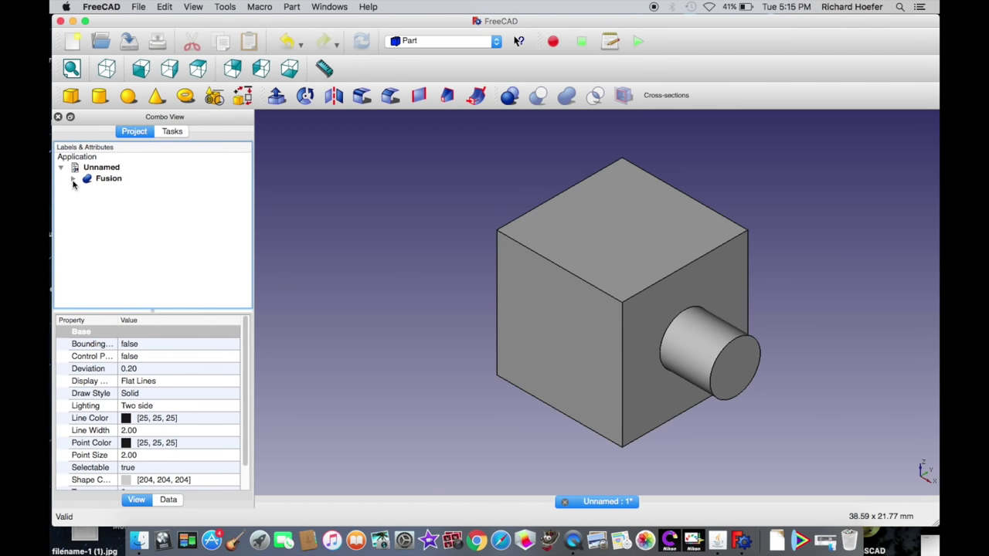
# Examine the Box and Cylinder contained in the Fusion object, collapse its branch, and select the Fusion.
pyautogui.click(73, 180)
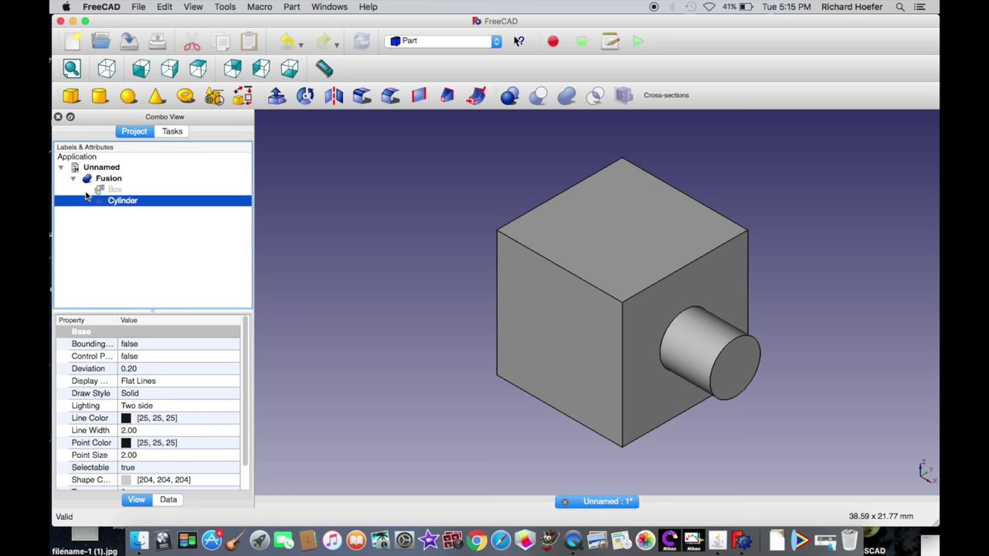
pyautogui.click(72, 180)
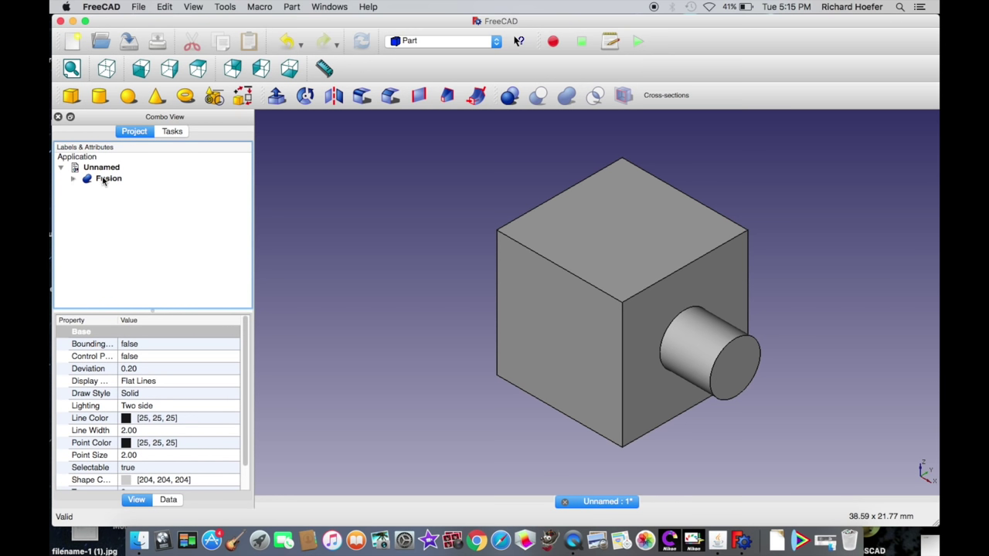
pyautogui.click(103, 179)
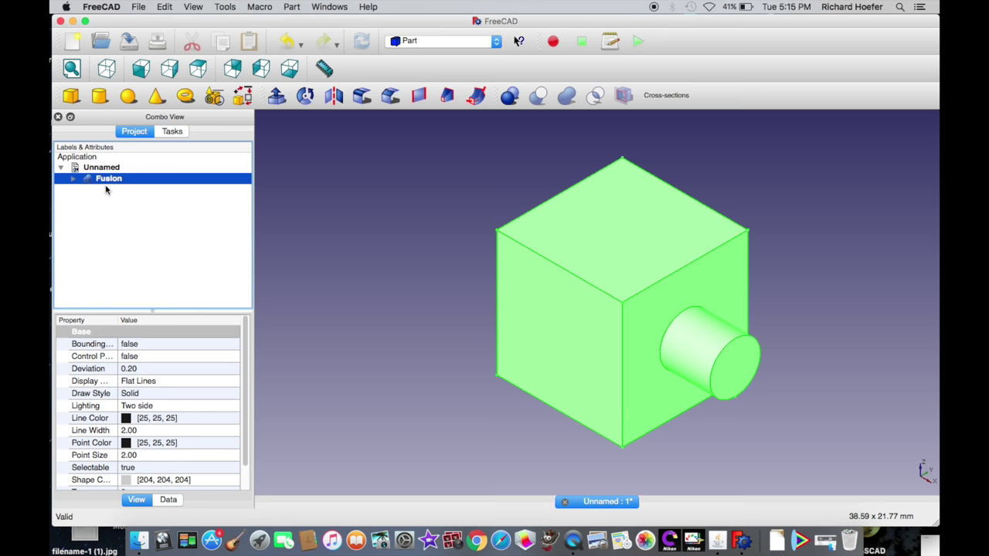
# Expand the Fusion, copy its Box, and paste it as a separate object in the document.
pyautogui.click(73, 178)
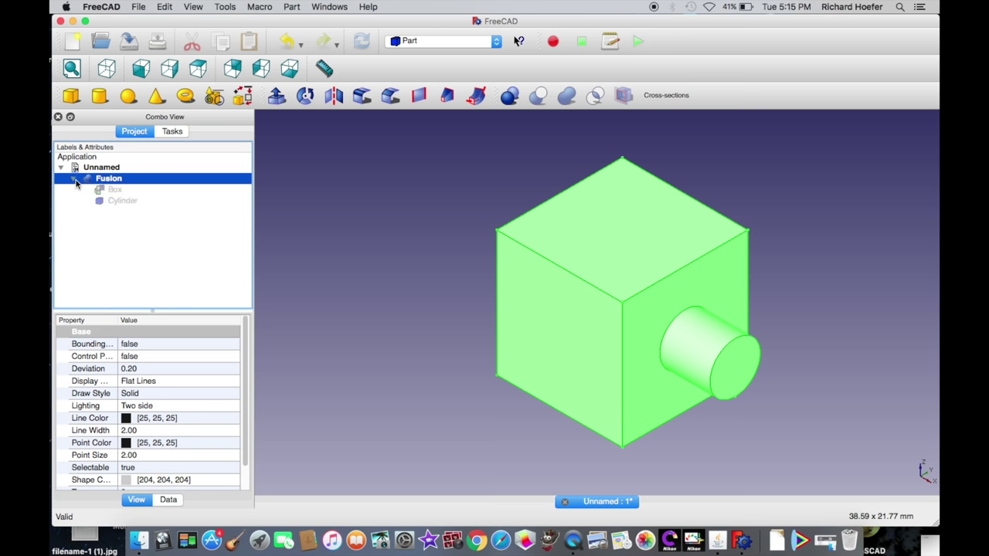
pyautogui.click(124, 189)
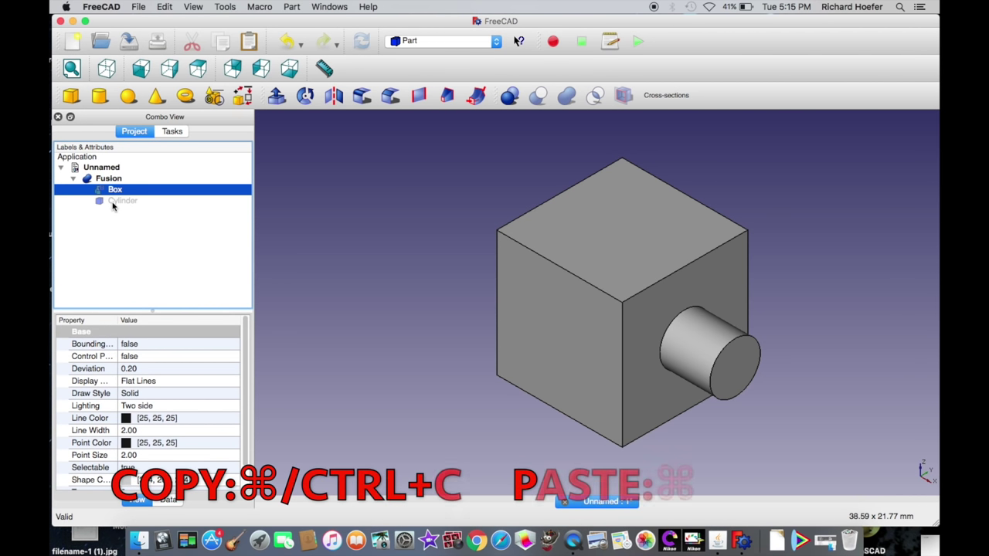
pyautogui.press('super+v')
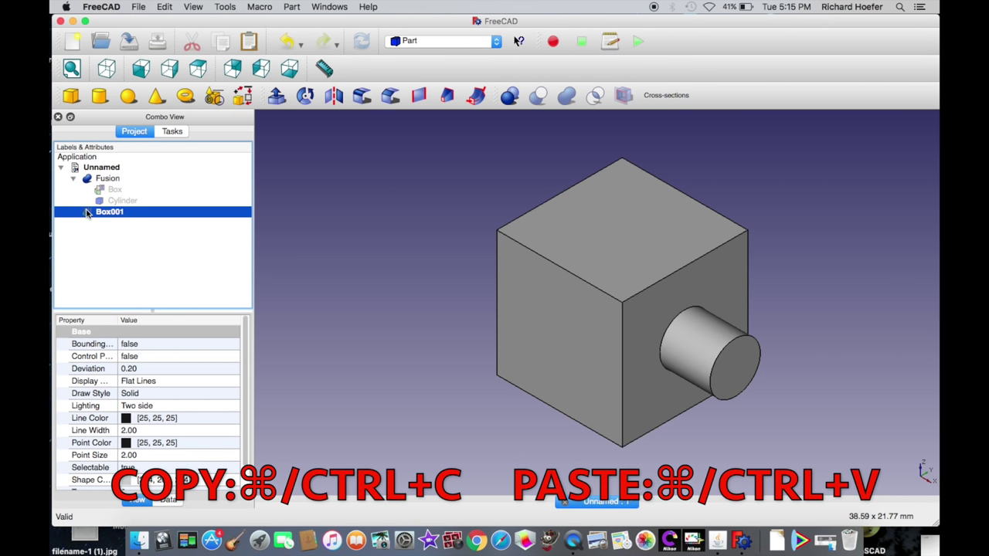
# Copy the original Box inside the Fusion again and paste a second separate duplicate.
pyautogui.click(114, 190)
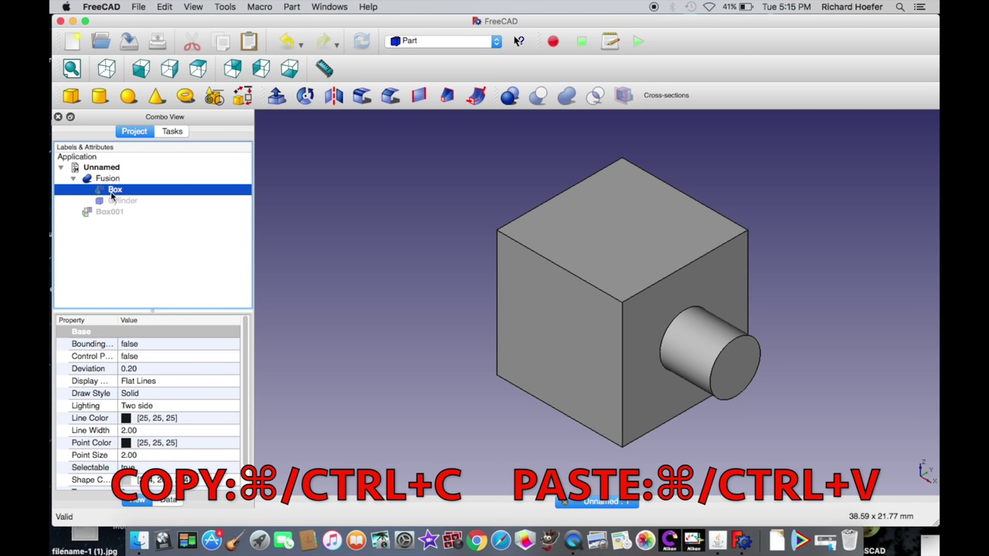
pyautogui.click(163, 6)
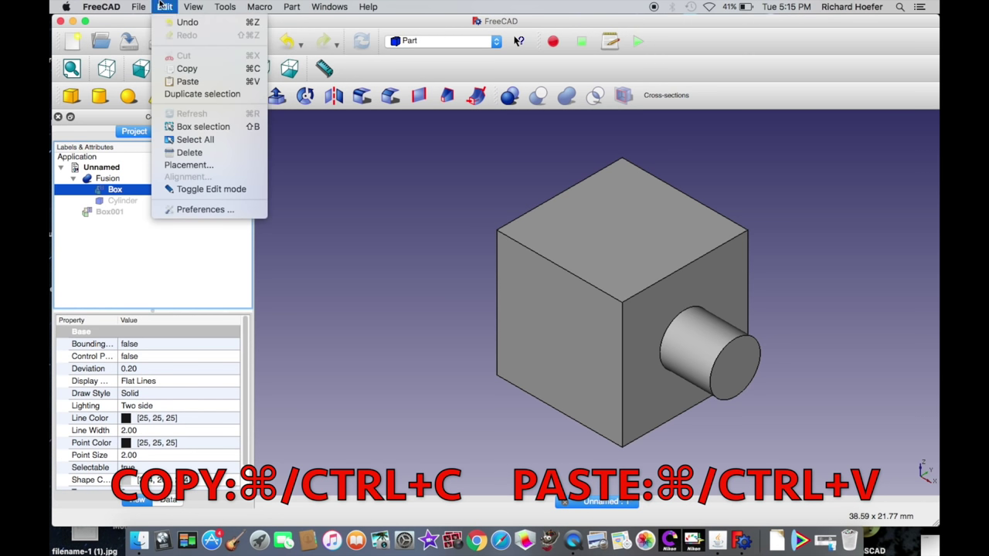
pyautogui.click(186, 68)
pyautogui.click(168, 6)
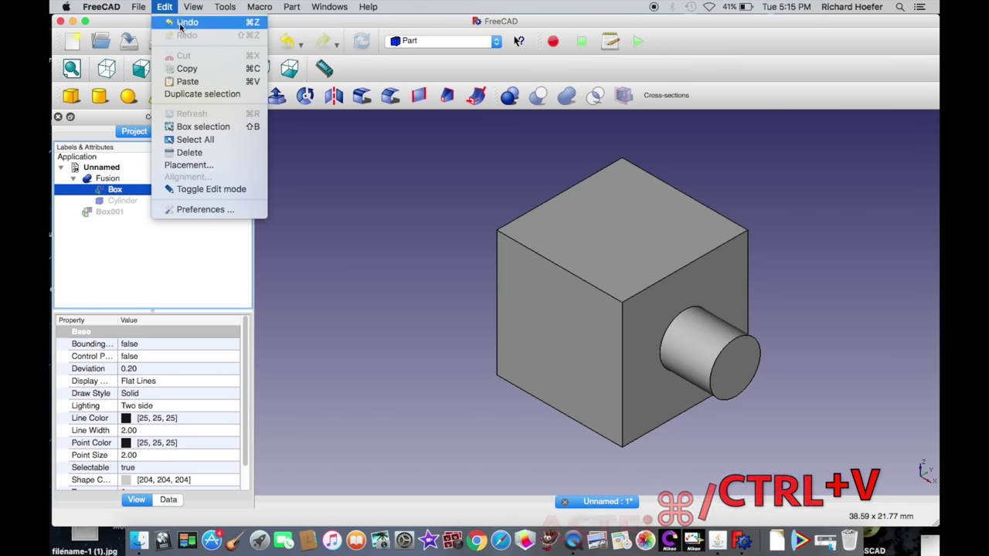
pyautogui.click(177, 82)
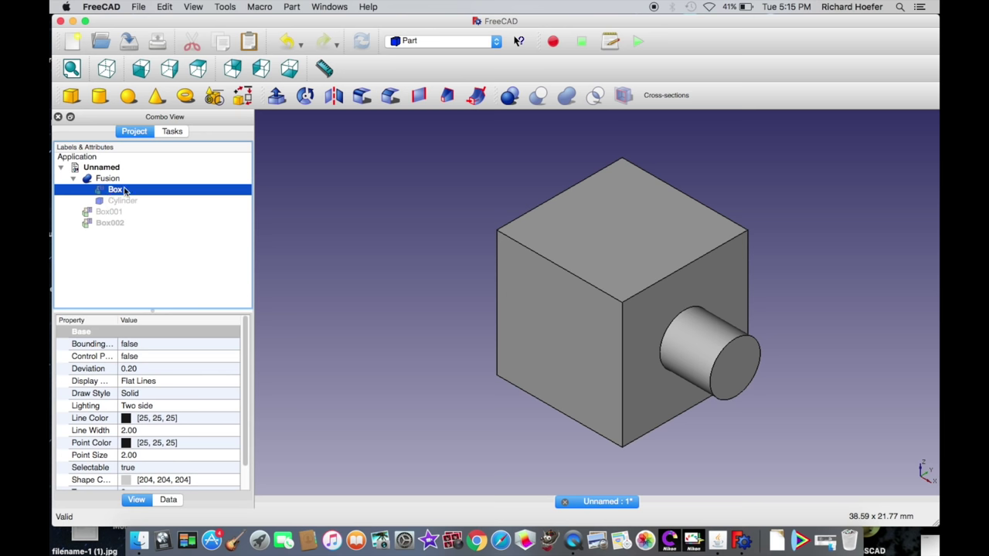
# Select each pasted box in the model tree in turn, try the visibility toggle on the second copy, and clear the selection.
pyautogui.click(116, 212)
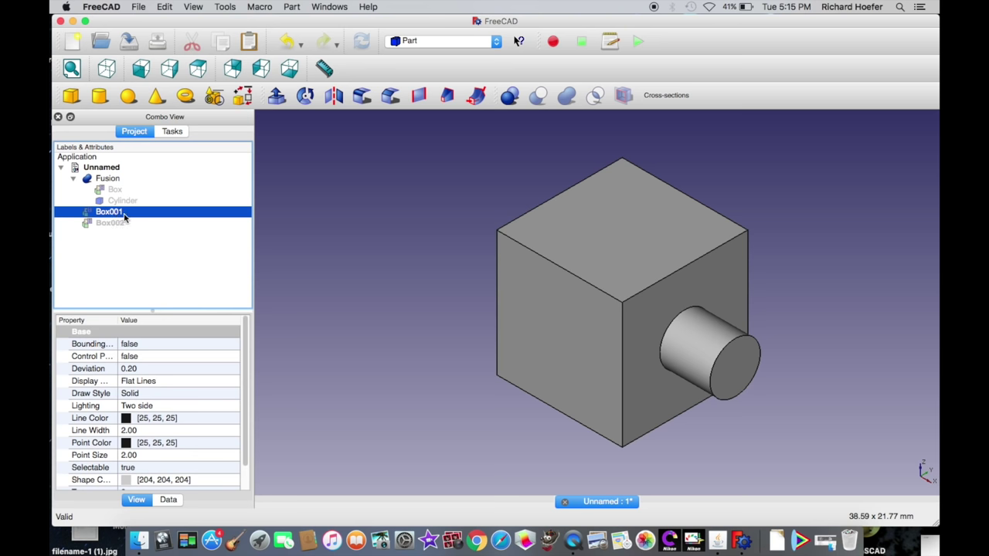
pyautogui.click(107, 231)
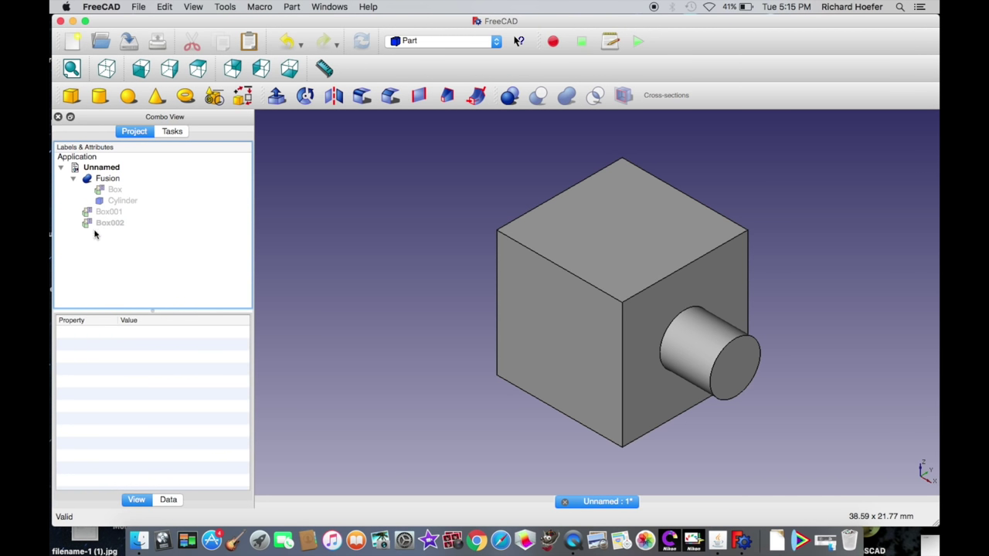
pyautogui.click(119, 225)
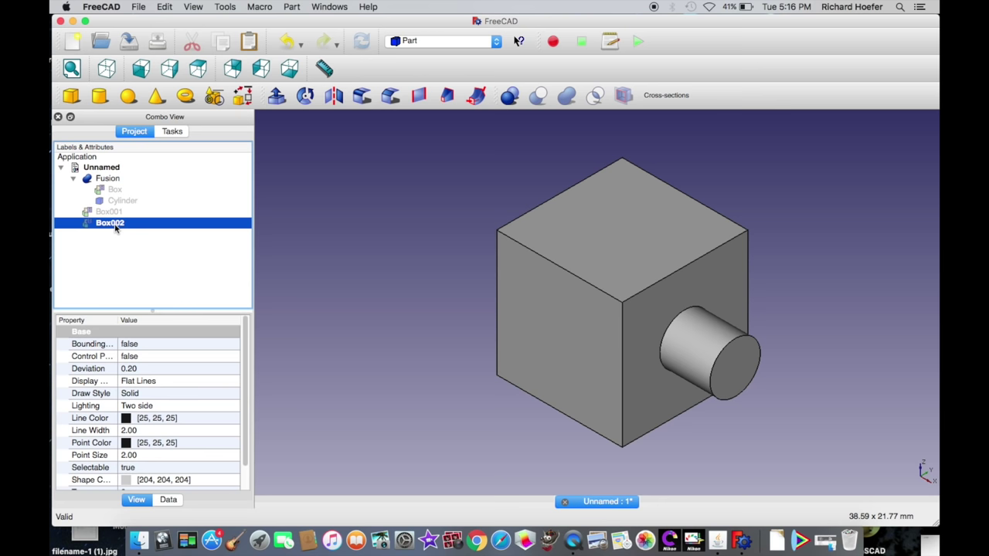
pyautogui.press('space')
pyautogui.click(373, 437)
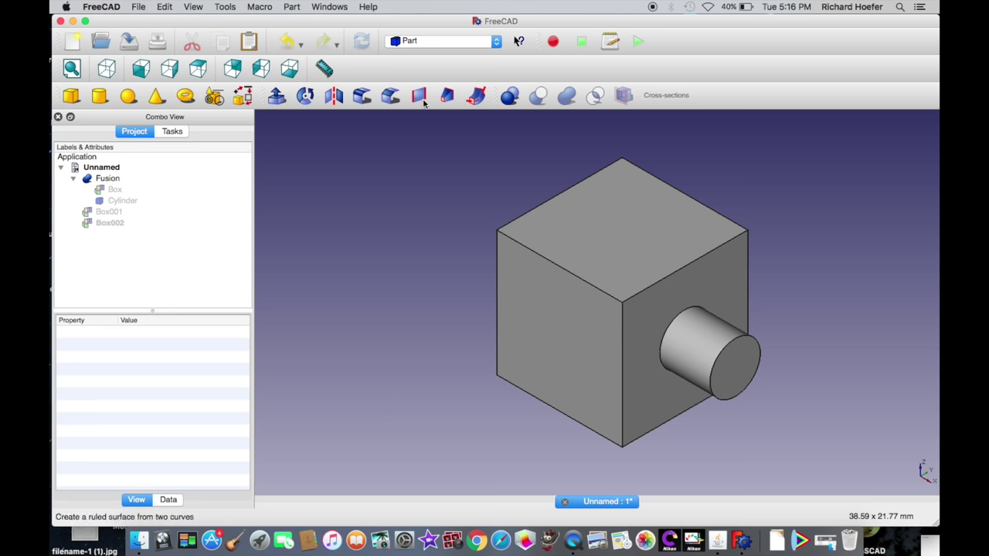
# Switch from the Part workbench to the Draft workbench.
pyautogui.click(432, 41)
pyautogui.click(334, 180)
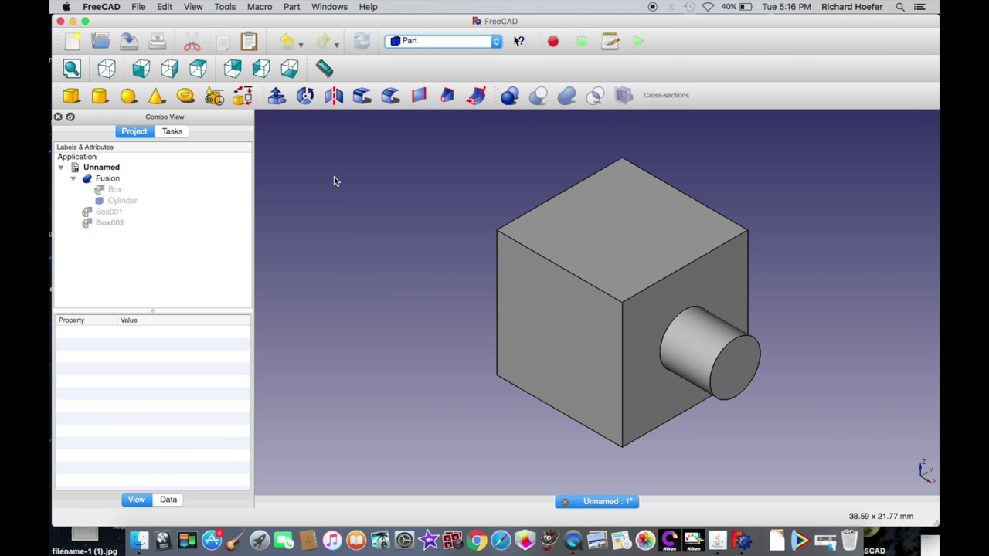
pyautogui.click(457, 44)
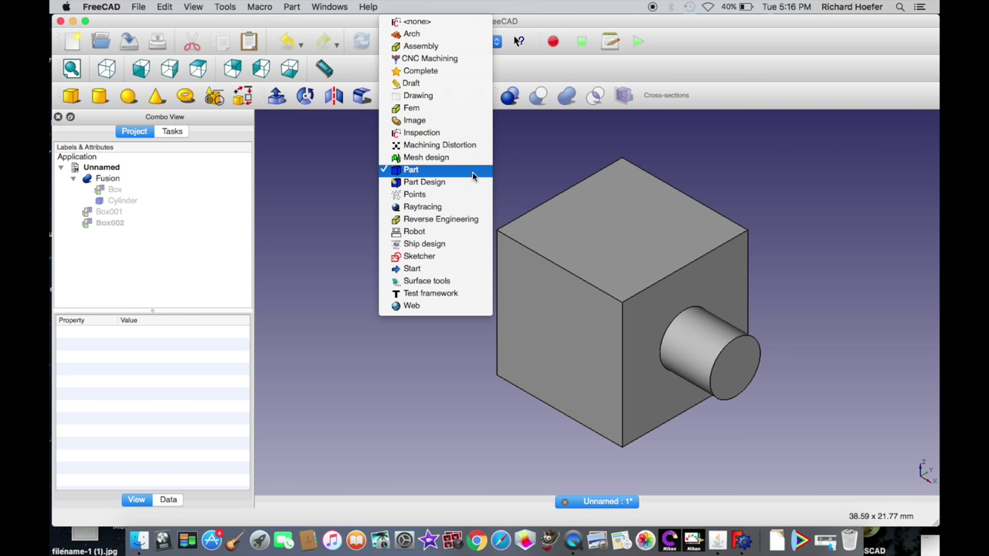
pyautogui.click(440, 84)
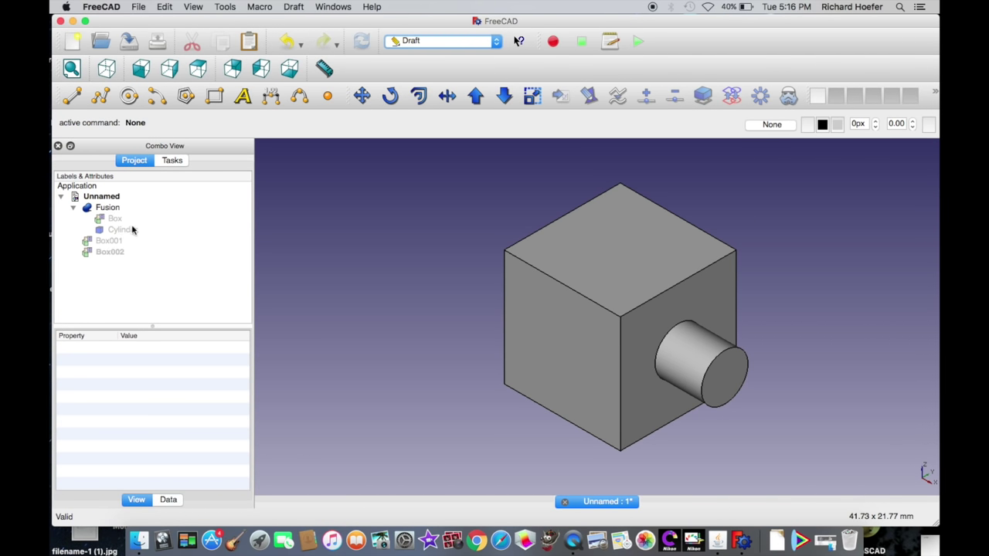
# Clone the Fusion, hide the original Fusion, and select the clone in the model tree.
pyautogui.doubleClick(106, 212)
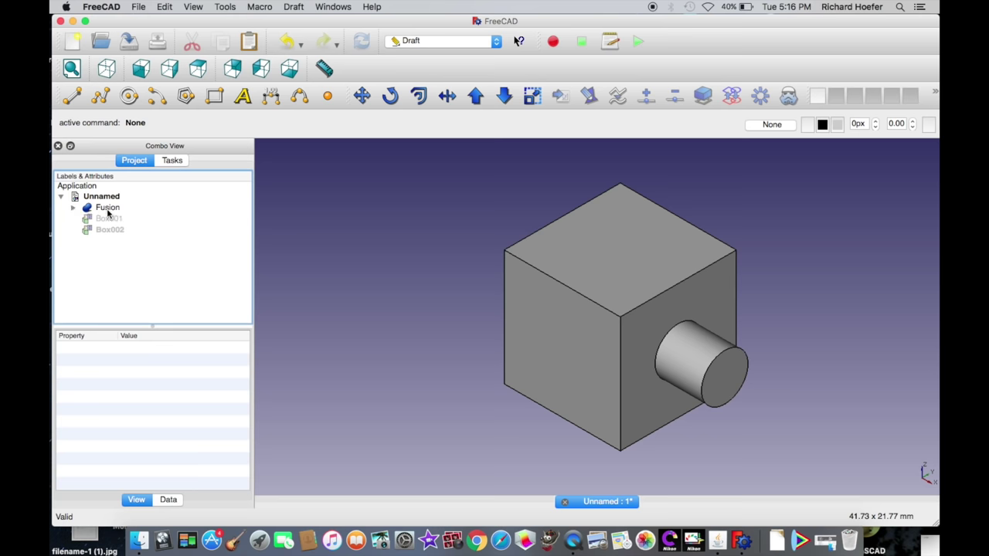
pyautogui.click(156, 204)
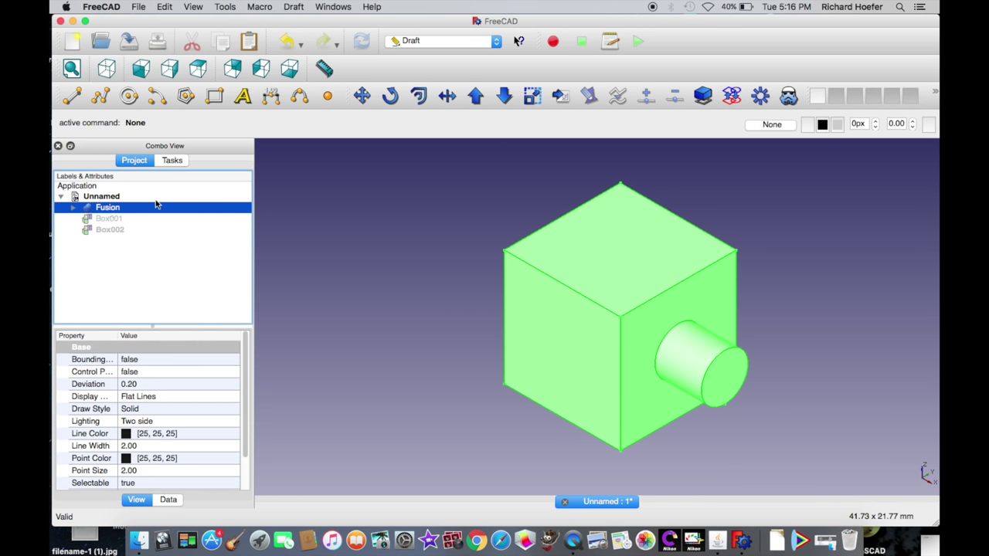
pyautogui.click(788, 96)
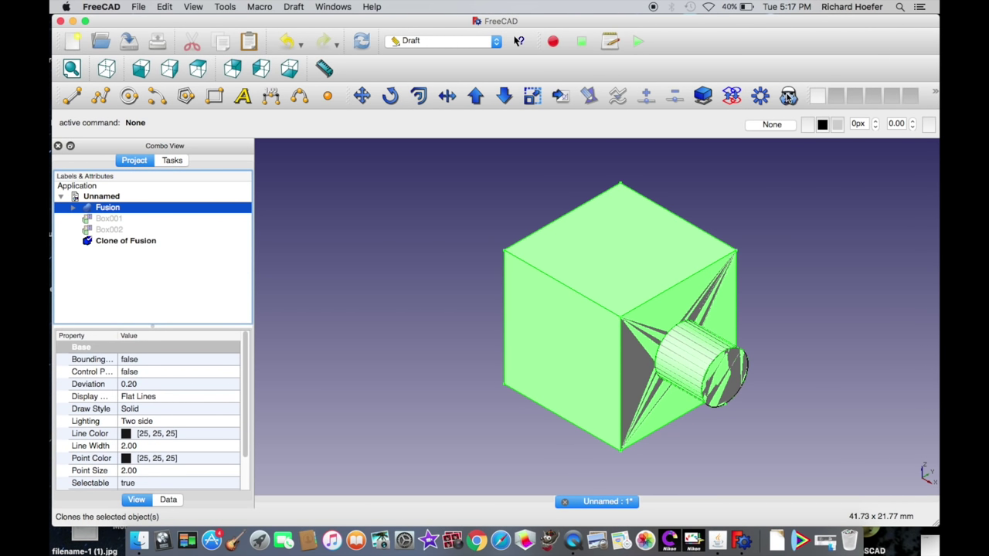
pyautogui.click(158, 240)
pyautogui.click(122, 208)
pyautogui.press('space')
pyautogui.click(123, 244)
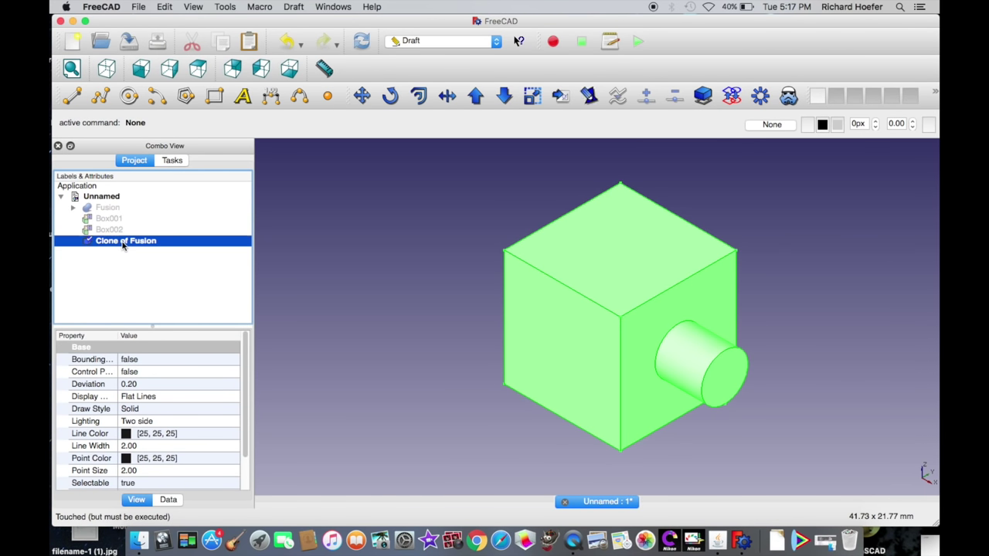
# Set the X scale of the Clone of Fusion to 0.5 in its data properties.
pyautogui.click(170, 499)
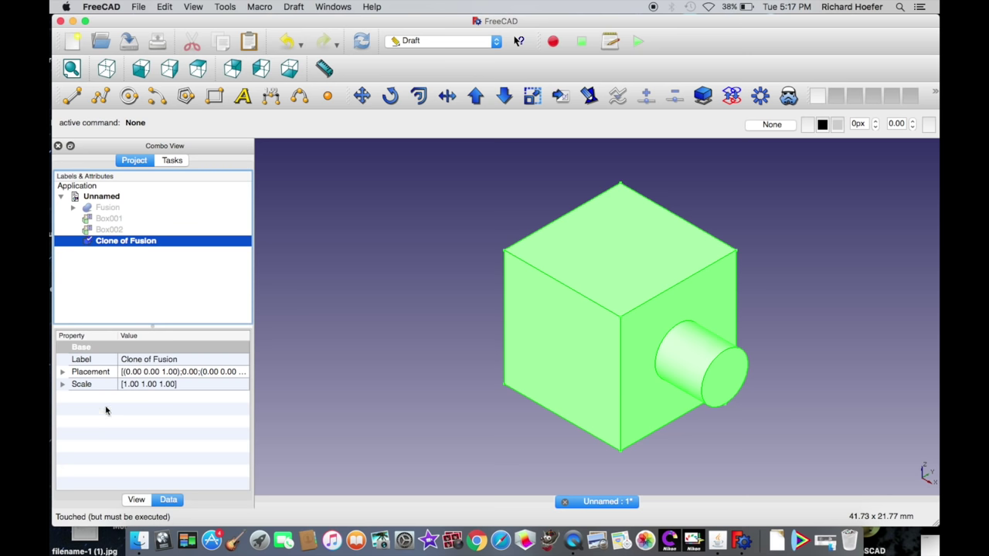
pyautogui.click(64, 383)
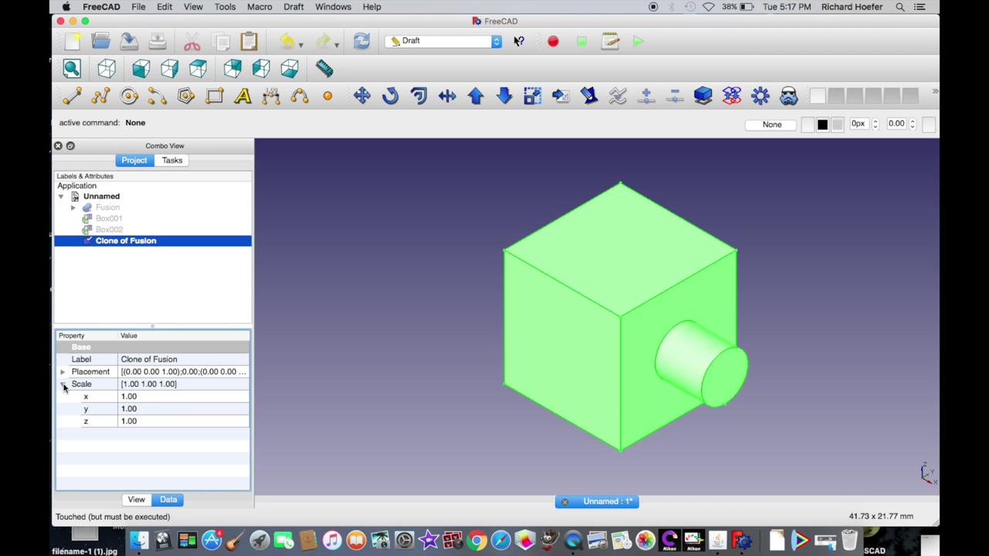
pyautogui.click(192, 396)
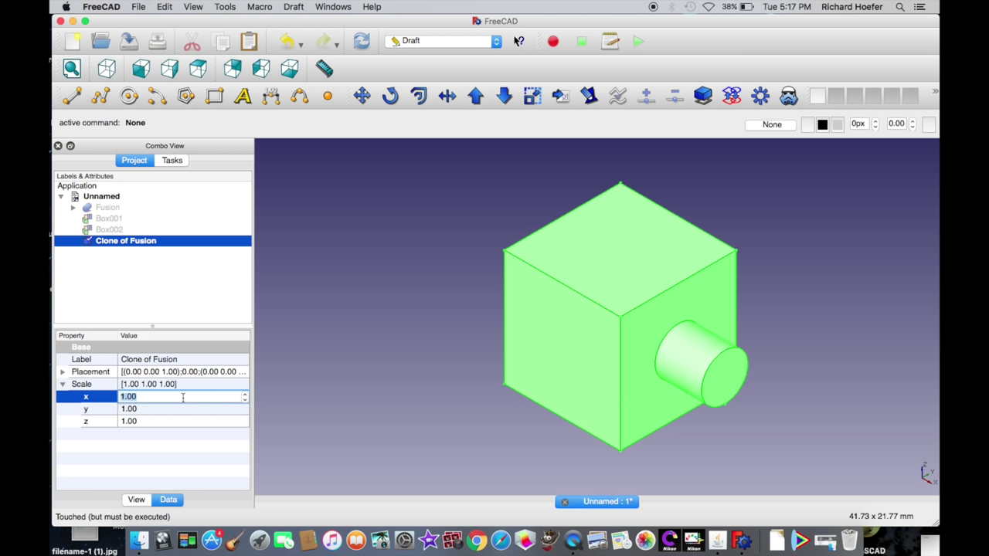
pyautogui.press('Left')
pyautogui.press('BackSpace')
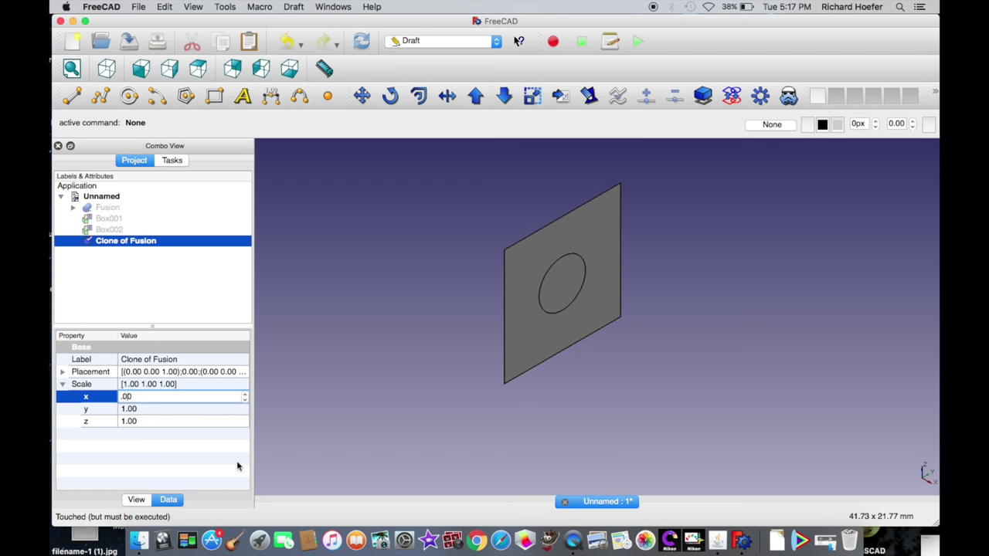
pyautogui.write('5')
pyautogui.press('Return')
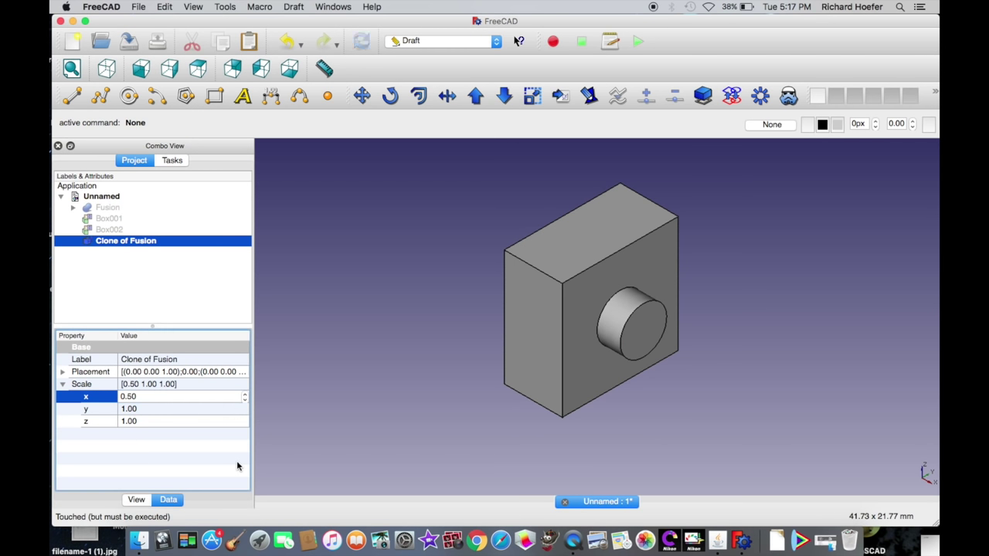
# Set the Y and Z scale of the Clone of Fusion to 0.5 each.
pyautogui.click(127, 409)
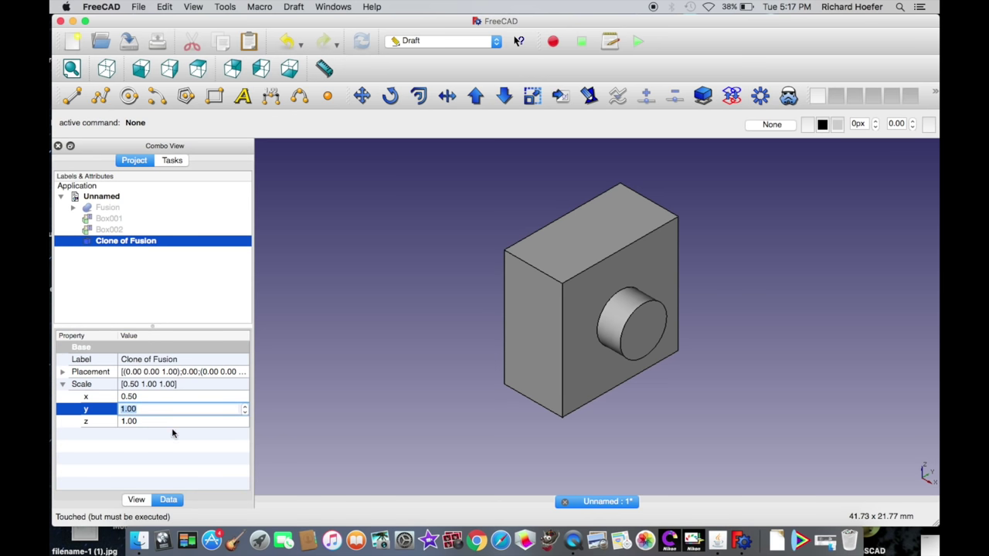
pyautogui.write('0.4')
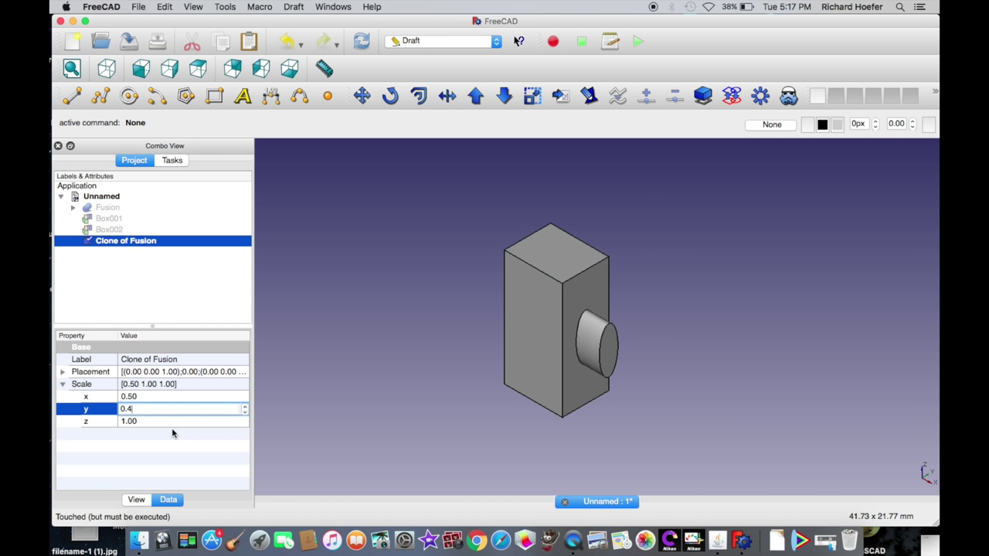
pyautogui.press('BackSpace')
pyautogui.write('5')
pyautogui.click(171, 420)
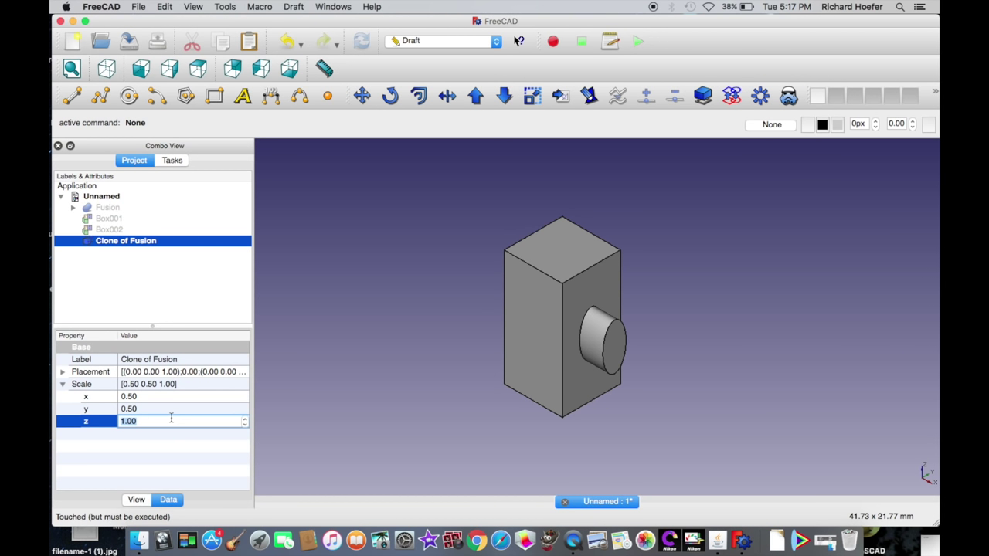
pyautogui.write('0.5')
pyautogui.press('Return')
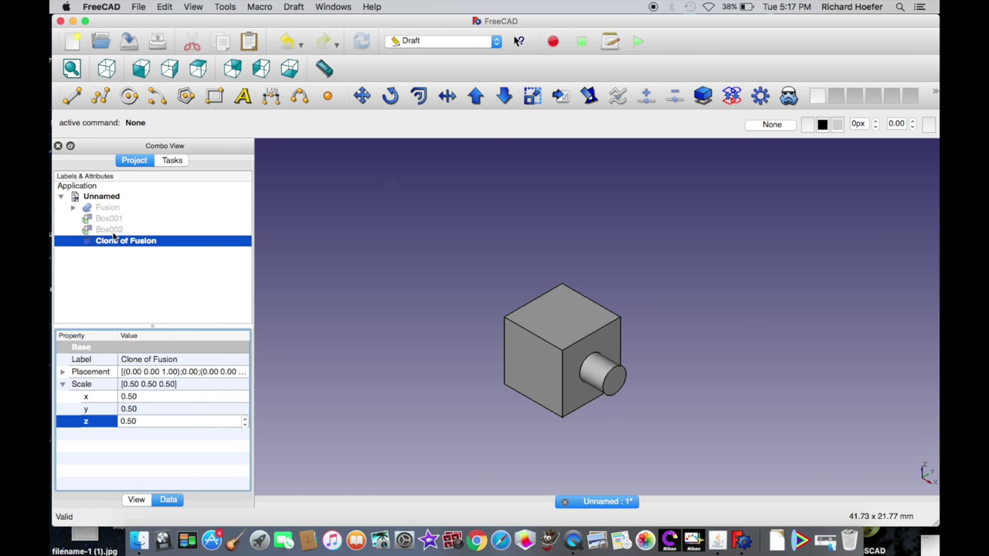
# Hide the Clone of Fusion and switch back to the Part workbench.
pyautogui.press('space')
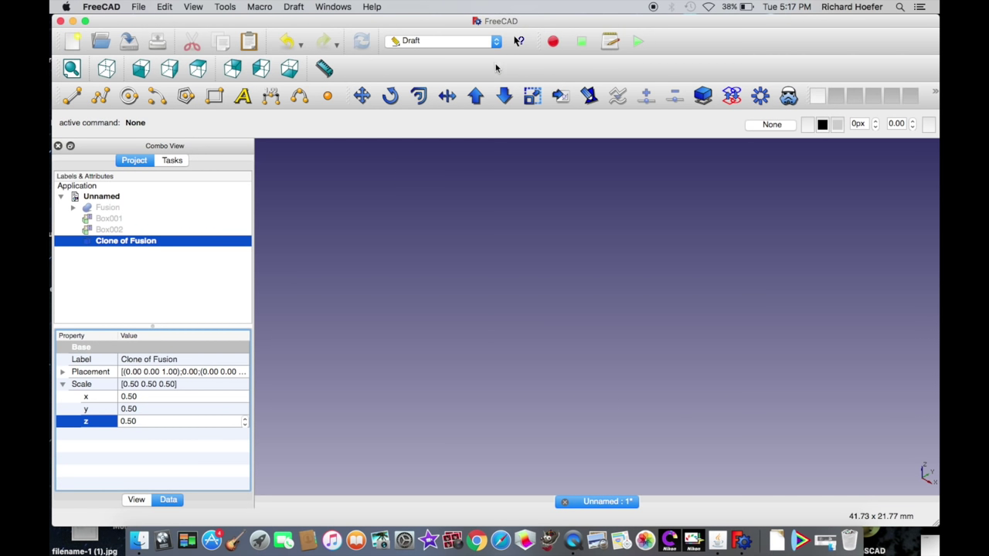
pyautogui.click(446, 41)
pyautogui.click(450, 169)
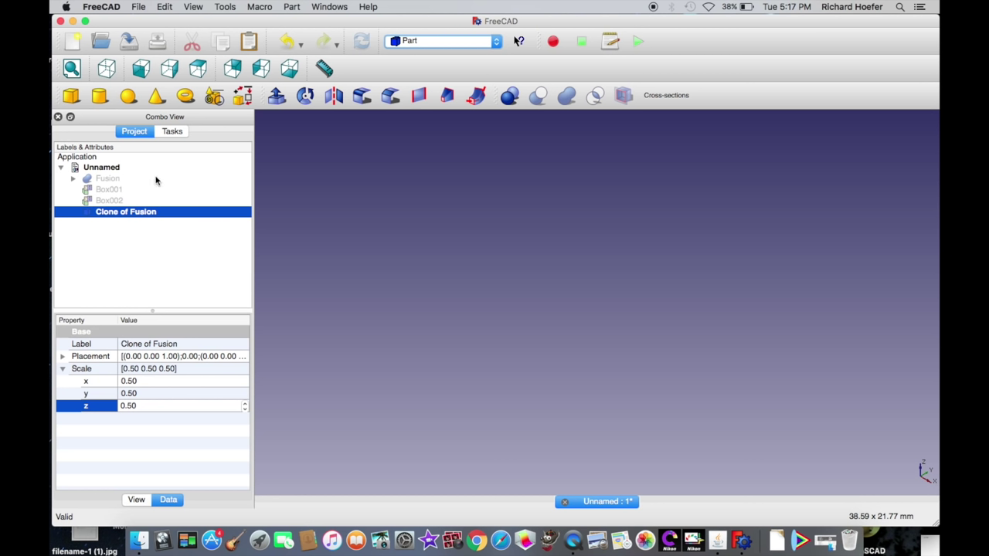
# Create a group in the Unnamed document and rename it 1.
pyautogui.rightClick(105, 169)
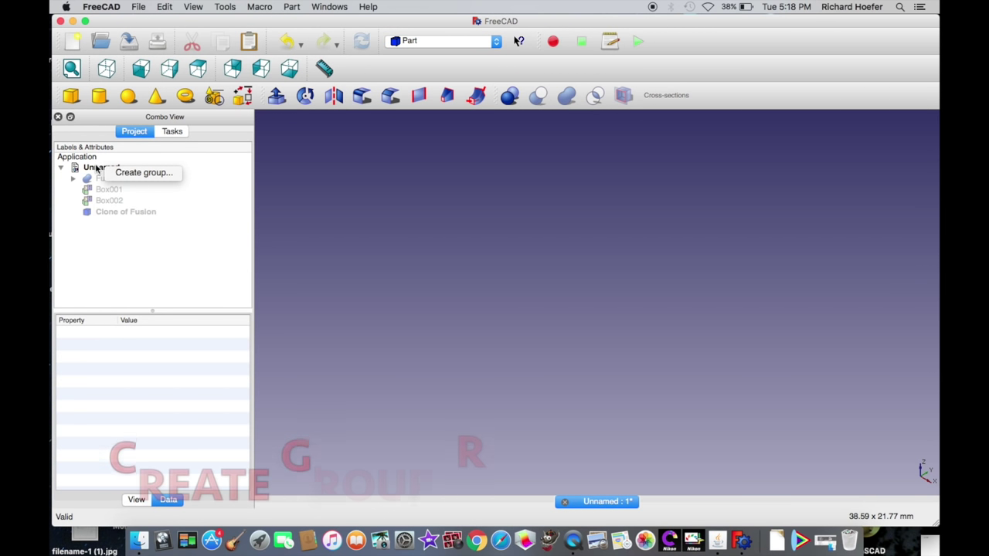
pyautogui.click(143, 173)
pyautogui.click(115, 224)
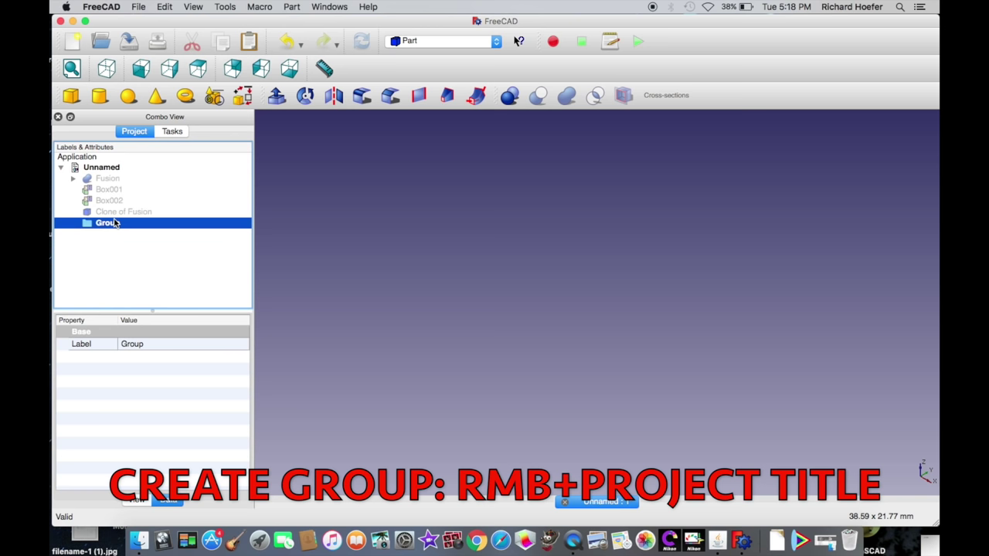
pyautogui.rightClick(112, 222)
pyautogui.click(105, 227)
pyautogui.click(105, 223)
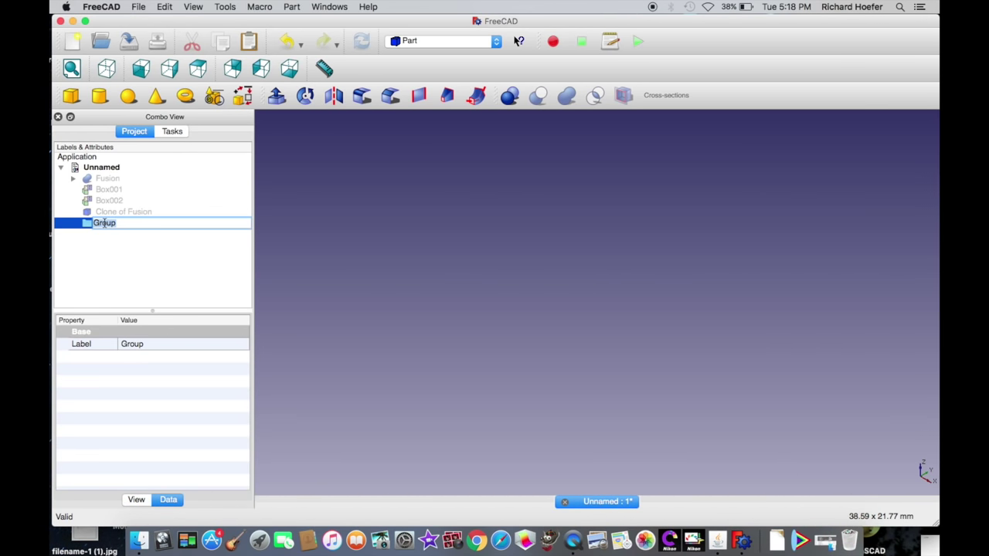
pyautogui.write('V')
pyautogui.press('Return')
# Select Box001, Box002 and the Clone of Fusion together in the model tree.
pyautogui.click(96, 192)
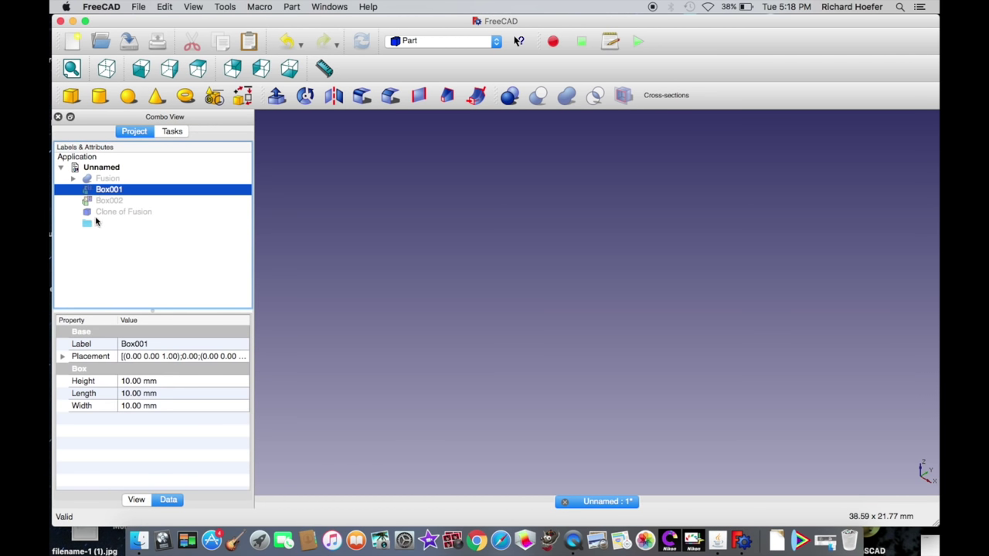
pyautogui.keyDown('super'); pyautogui.click(147, 210); pyautogui.keyUp('super')
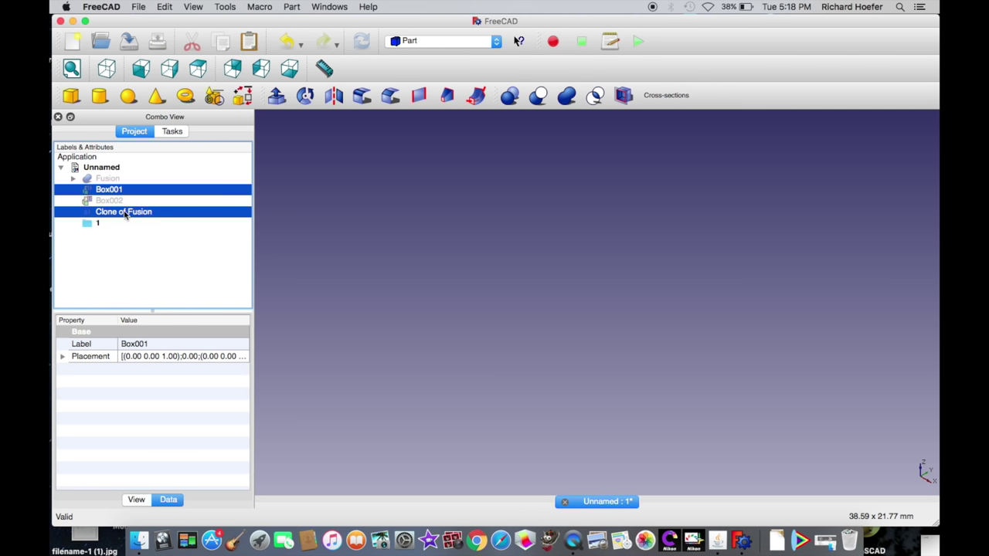
pyautogui.click(108, 189)
pyautogui.keyDown('shift'); pyautogui.click(108, 212); pyautogui.keyUp('shift')
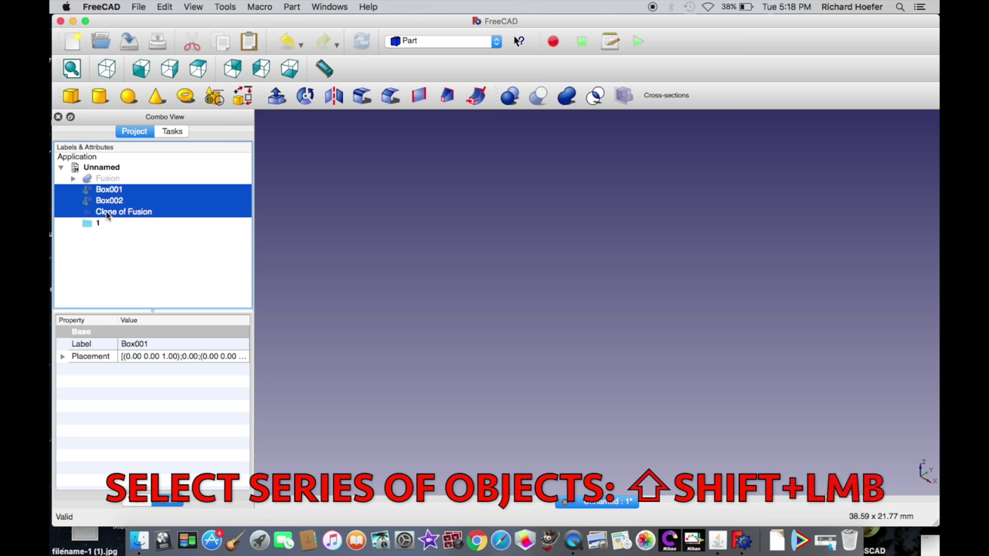
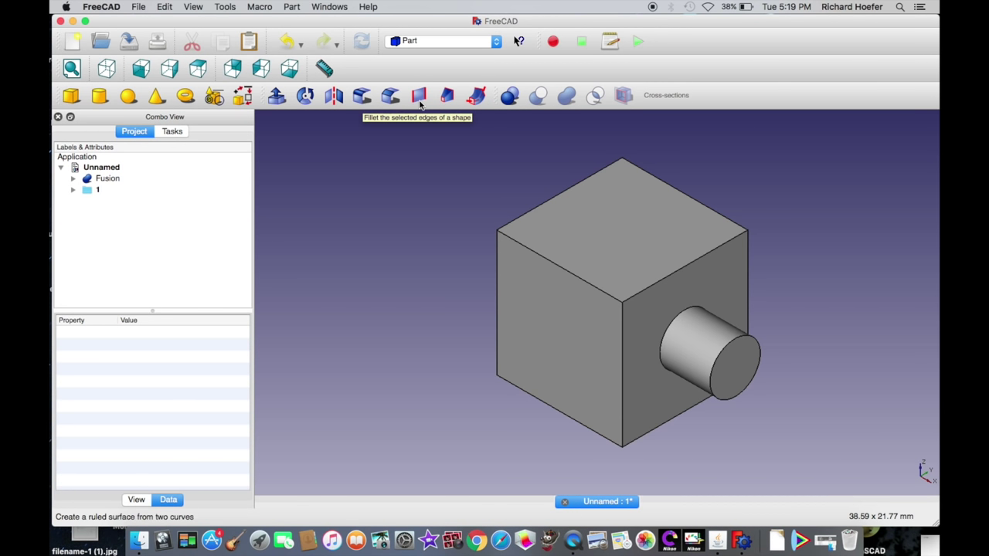
# Start a constant-radius fillet on the Fusion and include all four edges of the cube's top face: Edge7, Edge2, Edge8 and Edge9.
pyautogui.click(523, 248)
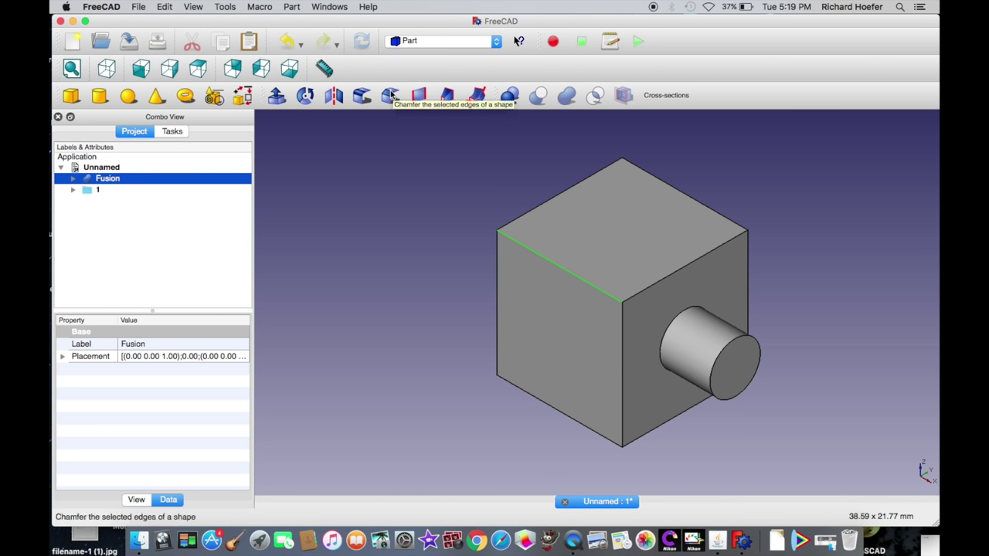
pyautogui.click(363, 96)
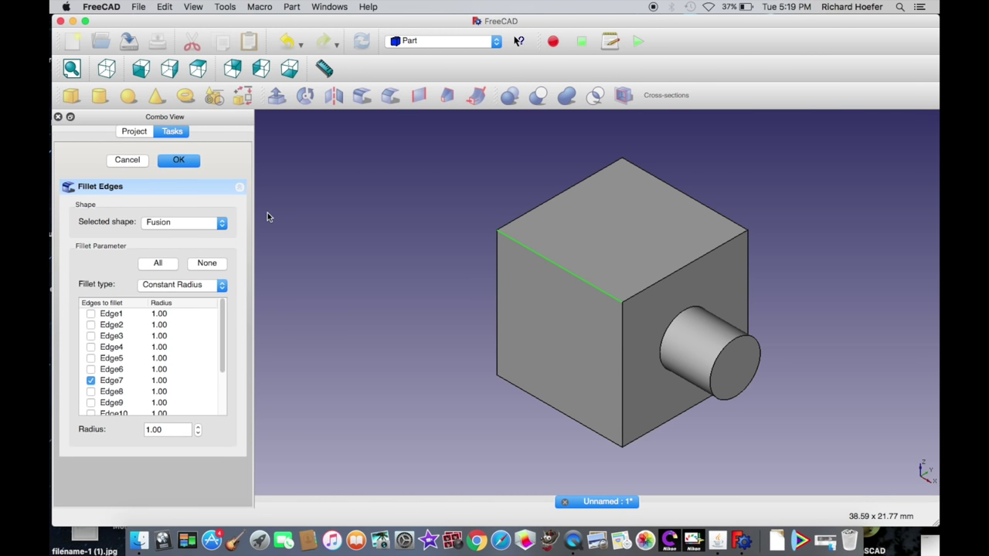
pyautogui.scroll(-1, 142, 380)
pyautogui.scroll(1, 118, 341)
pyautogui.scroll(-2, 118, 341)
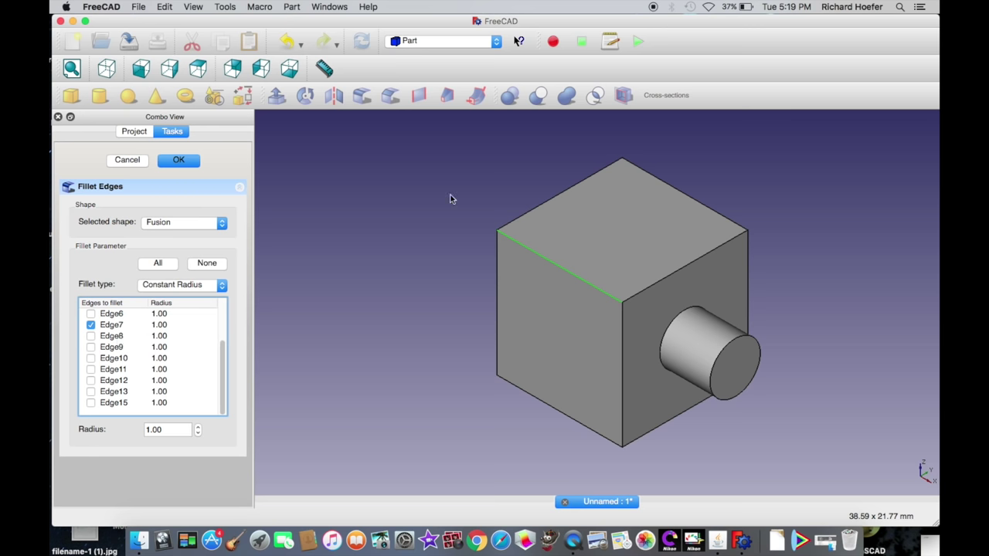
pyautogui.click(547, 202)
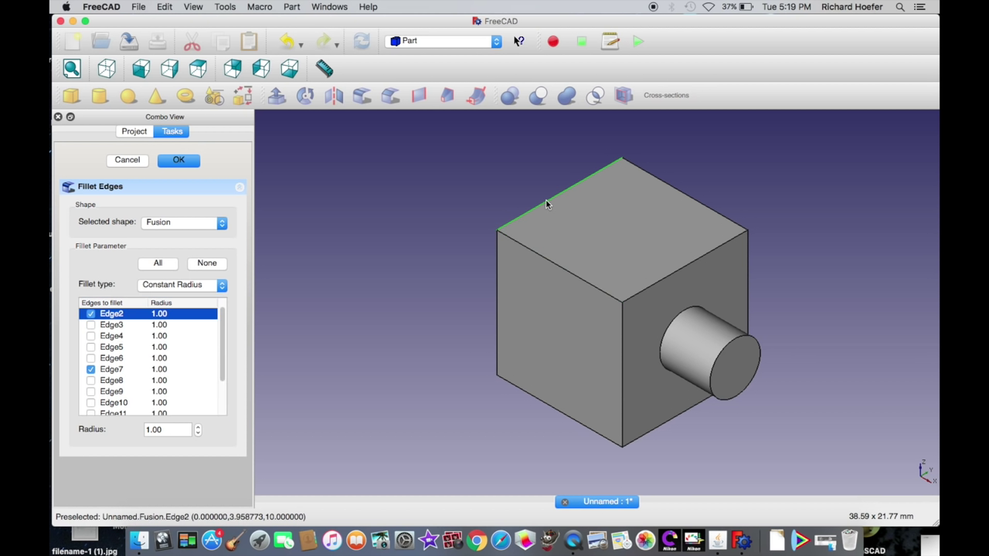
pyautogui.click(659, 178)
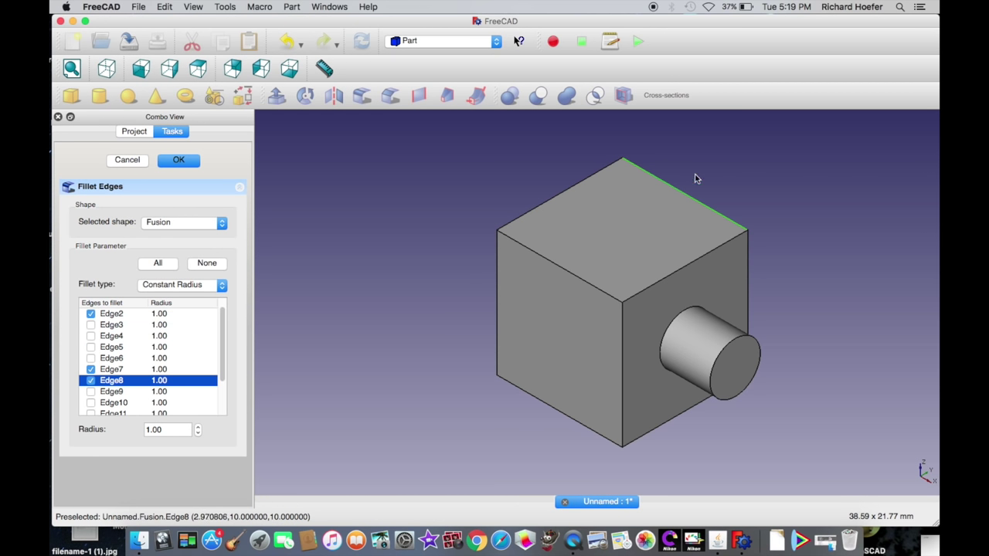
pyautogui.click(691, 265)
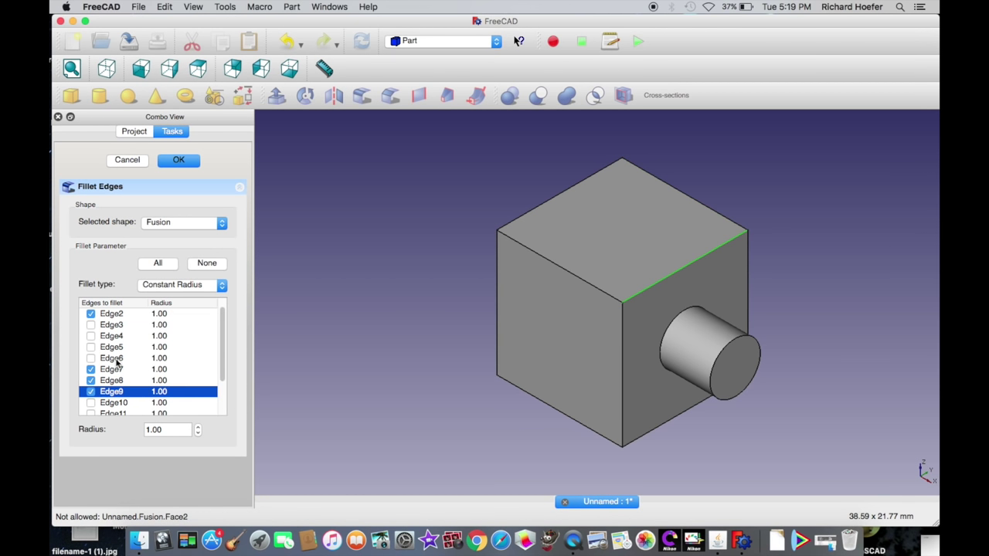
# Review the edges included in the fillet and apply it to the cube's four top edges with a radius of 1.00.
pyautogui.scroll(-1, 114, 355)
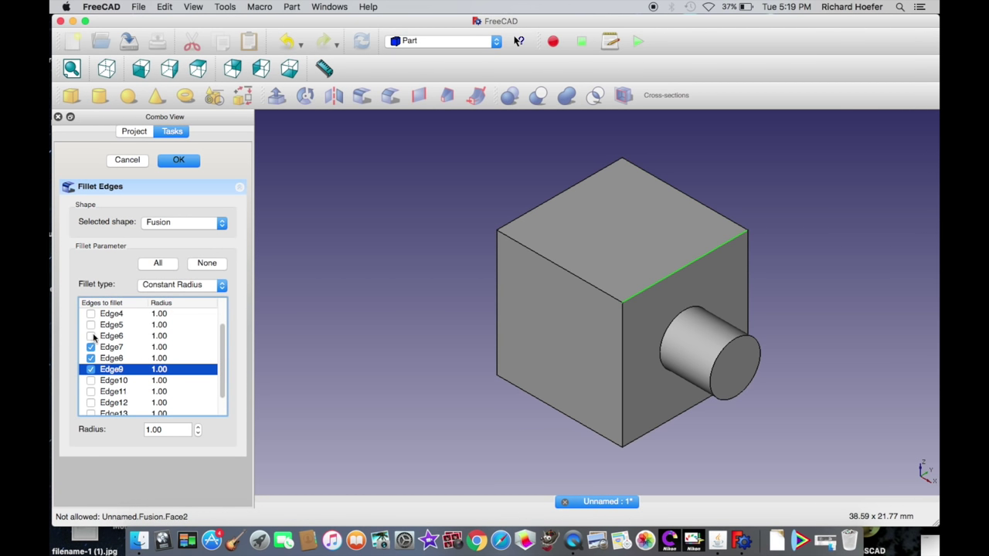
pyautogui.scroll(-1, 95, 345)
pyautogui.scroll(3, 105, 316)
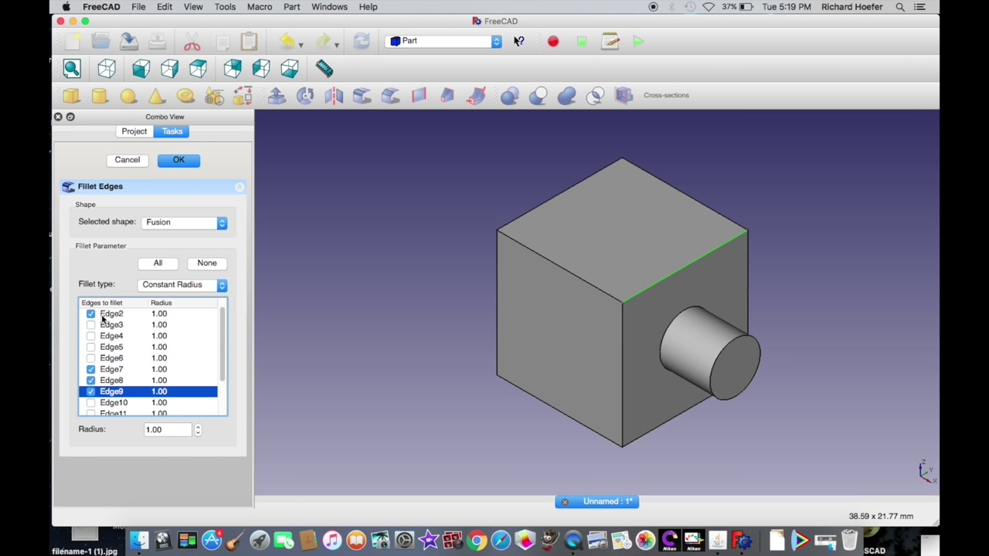
pyautogui.scroll(-3, 137, 359)
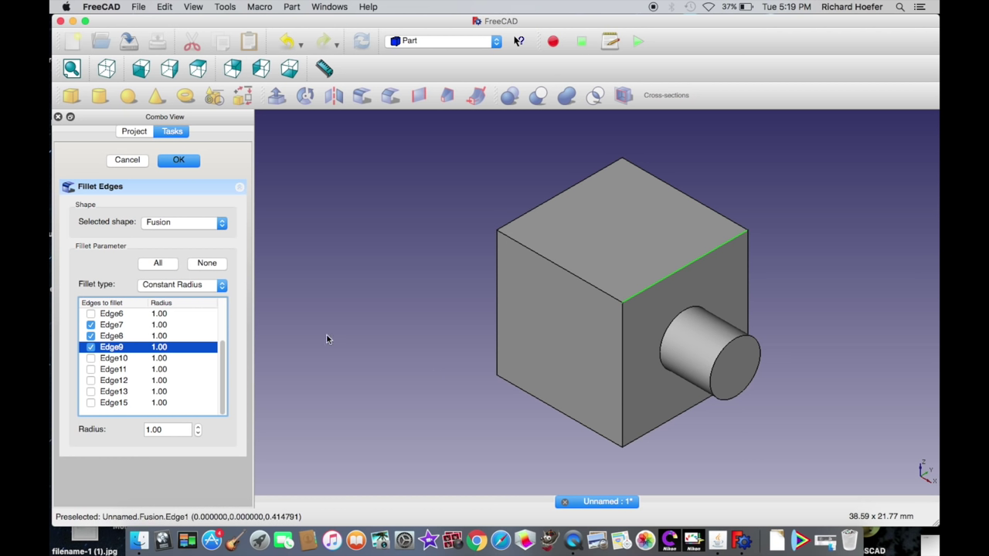
pyautogui.click(172, 430)
pyautogui.press('Up')
pyautogui.press('Up')
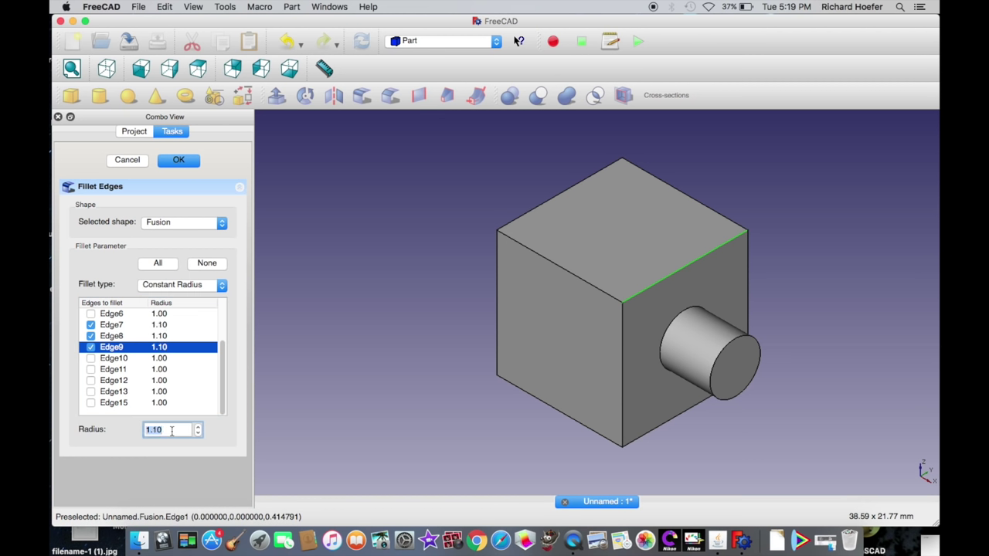
pyautogui.press('Down')
pyautogui.press('Down')
pyautogui.press('Down')
pyautogui.click(177, 162)
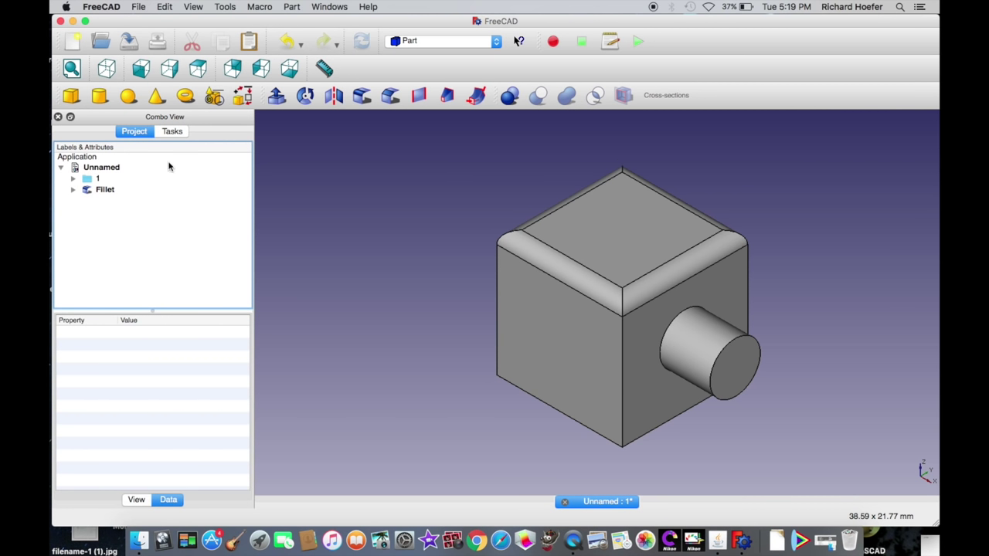
# Examine the Fillet in the model tree and the Fusion nested inside it.
pyautogui.scroll(-1, 363, 213)
pyautogui.scroll(1, 363, 213)
pyautogui.scroll(-1, 363, 212)
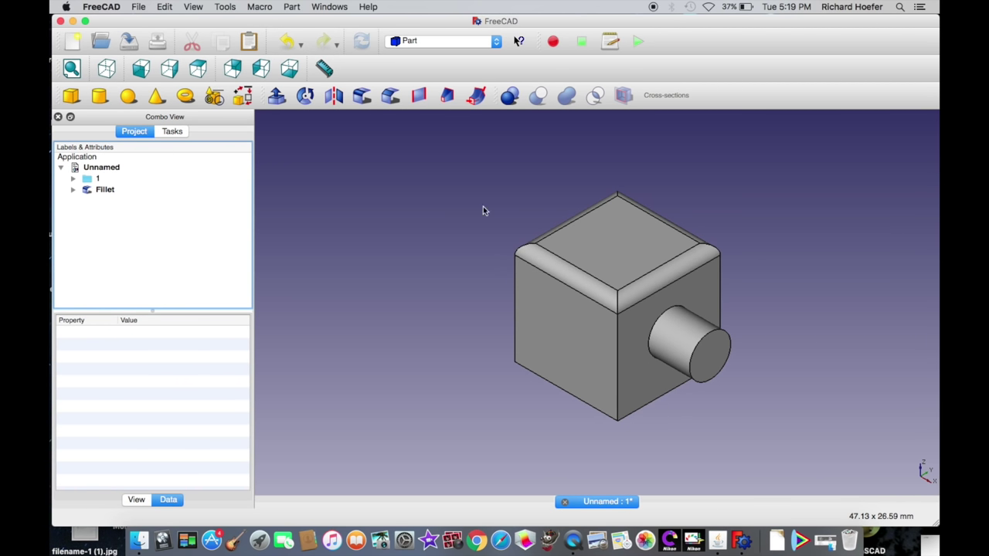
pyautogui.click(95, 193)
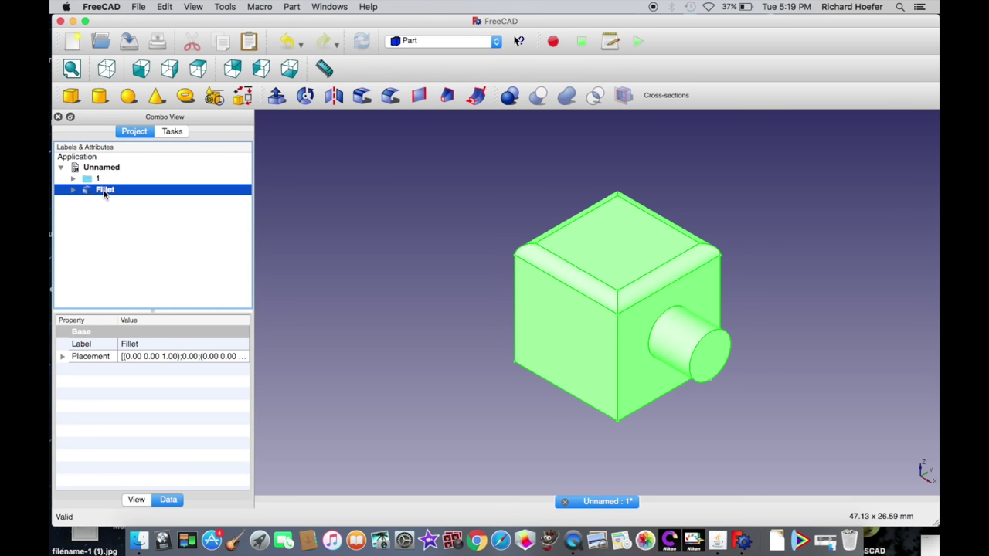
pyautogui.click(74, 190)
pyautogui.click(113, 203)
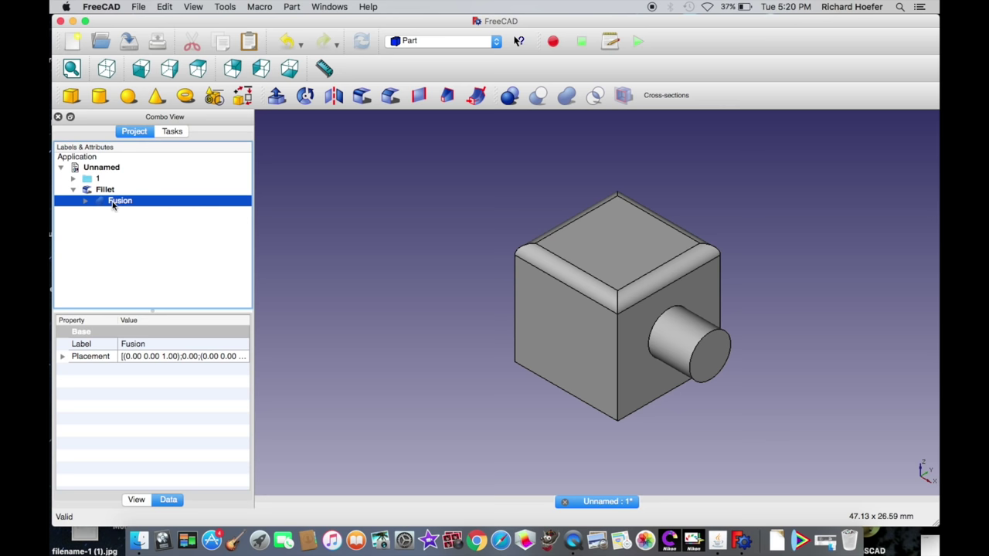
pyautogui.click(94, 193)
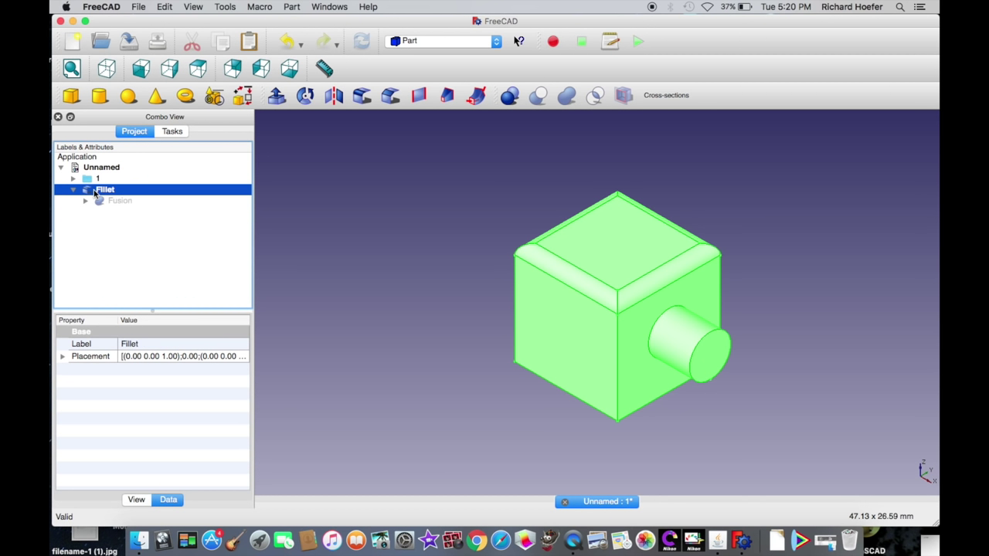
pyautogui.click(75, 189)
# Edit the existing Fillet to include the cube's two outer vertical edges as well, and slightly reduce the radius.
pyautogui.rightClick(100, 194)
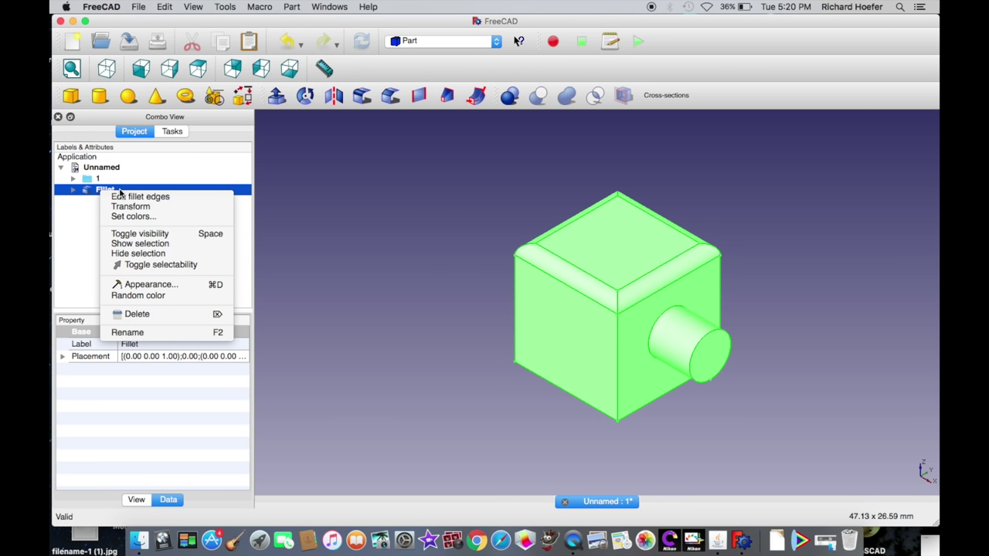
pyautogui.click(119, 197)
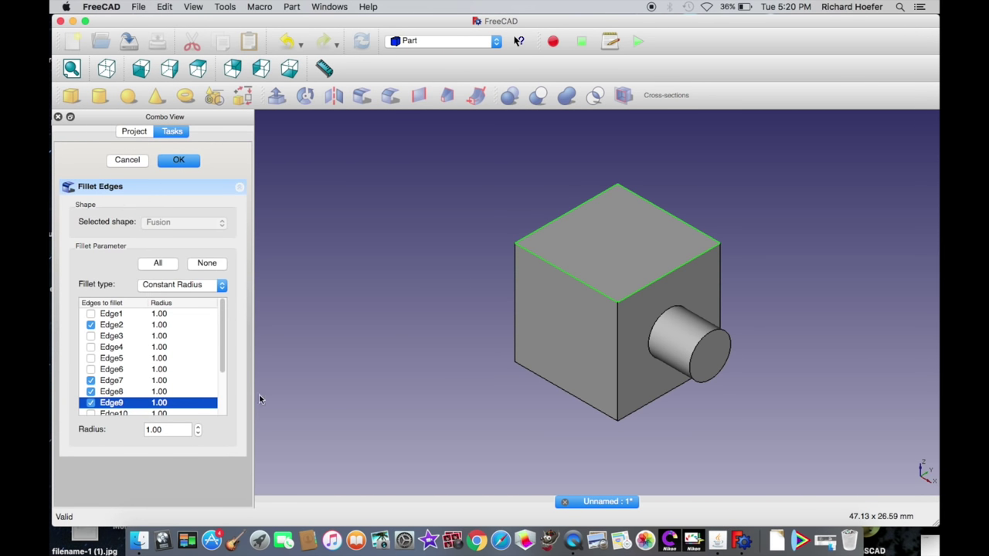
pyautogui.click(514, 297)
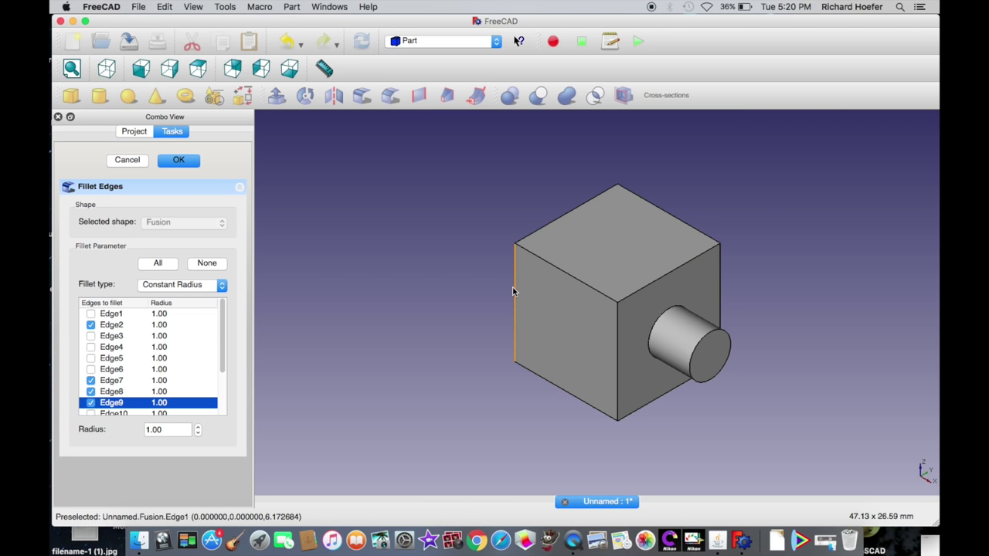
pyautogui.click(720, 280)
pyautogui.click(164, 428)
pyautogui.scroll(-1, 164, 427)
pyautogui.click(183, 159)
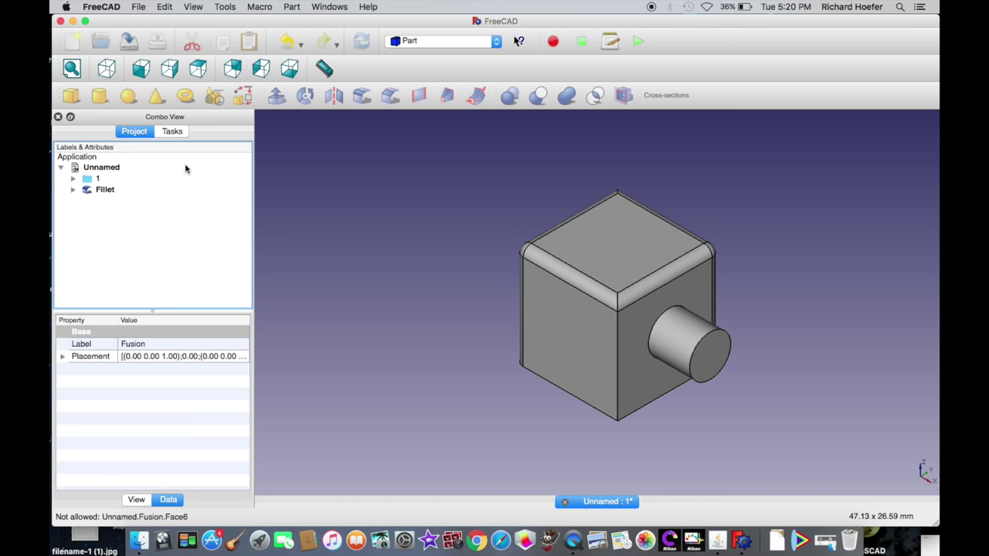
pyautogui.scroll(2, 444, 248)
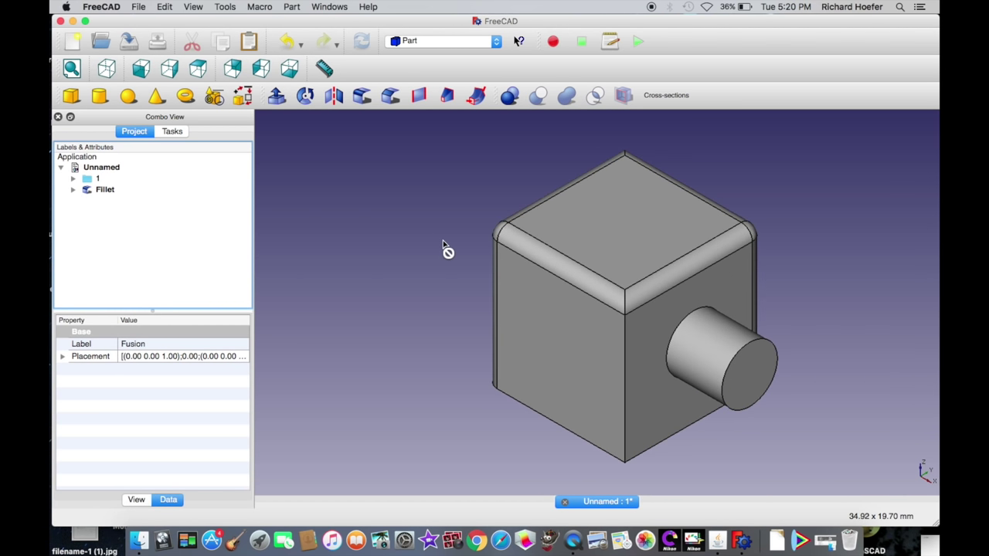
pyautogui.scroll(-2, 444, 247)
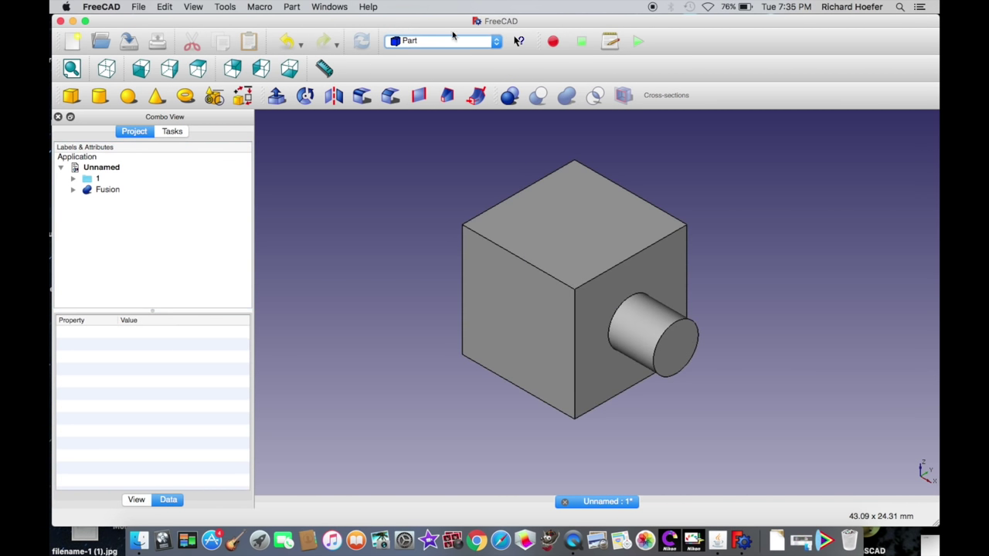
# Switch from the Part workbench to the Part Design workbench.
pyautogui.click(453, 37)
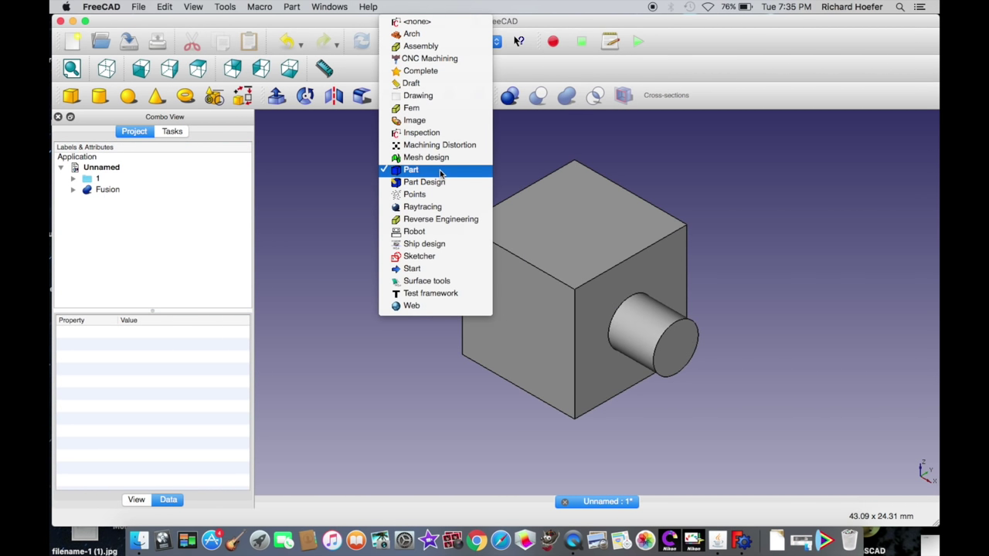
pyautogui.click(313, 195)
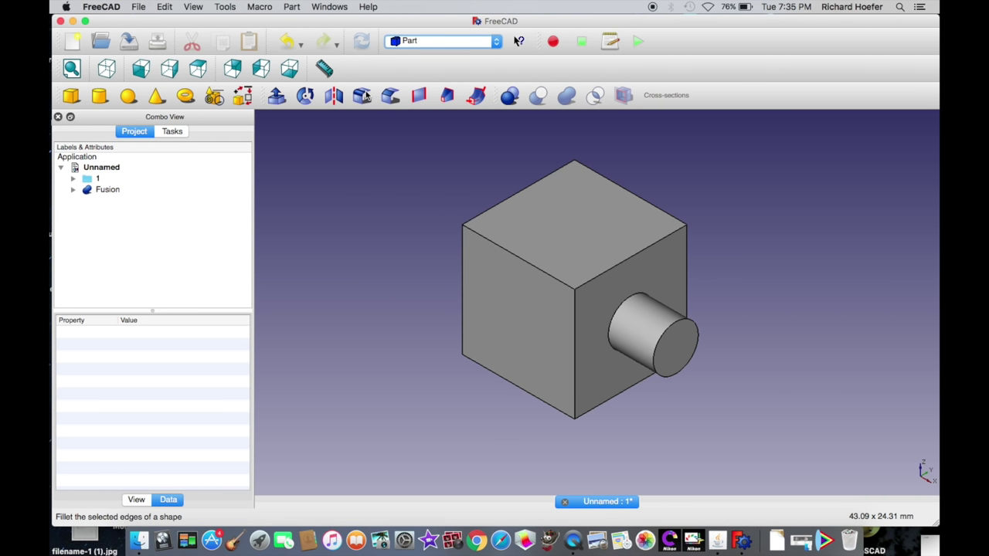
pyautogui.click(405, 38)
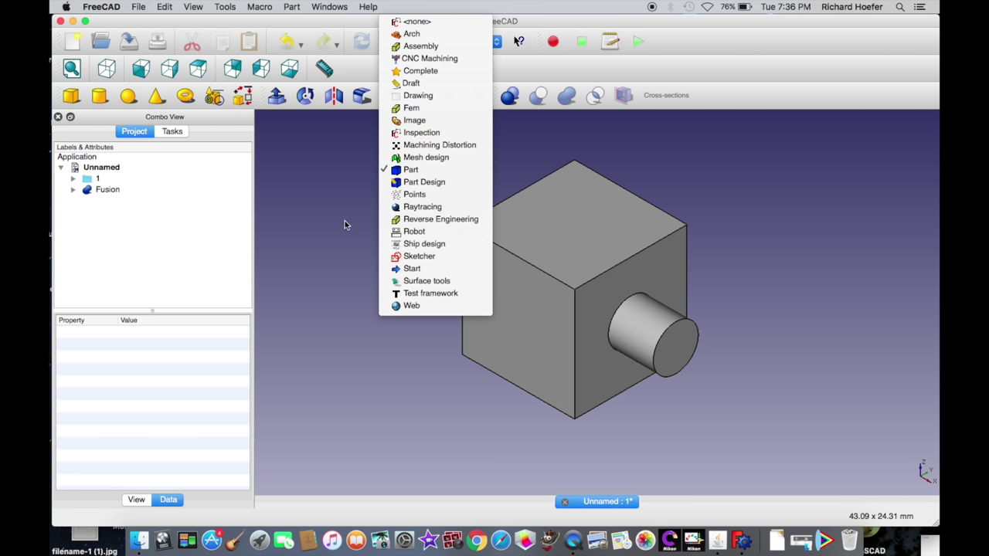
pyautogui.click(417, 183)
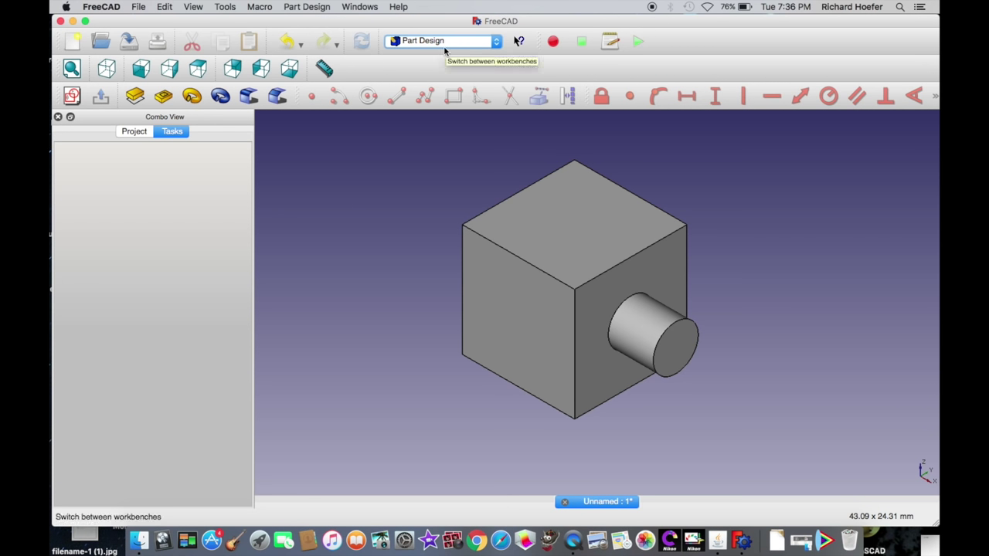
# Chamfer all four edges of the cube's top face on the Fusion with a size of 1.60.
pyautogui.click(497, 245)
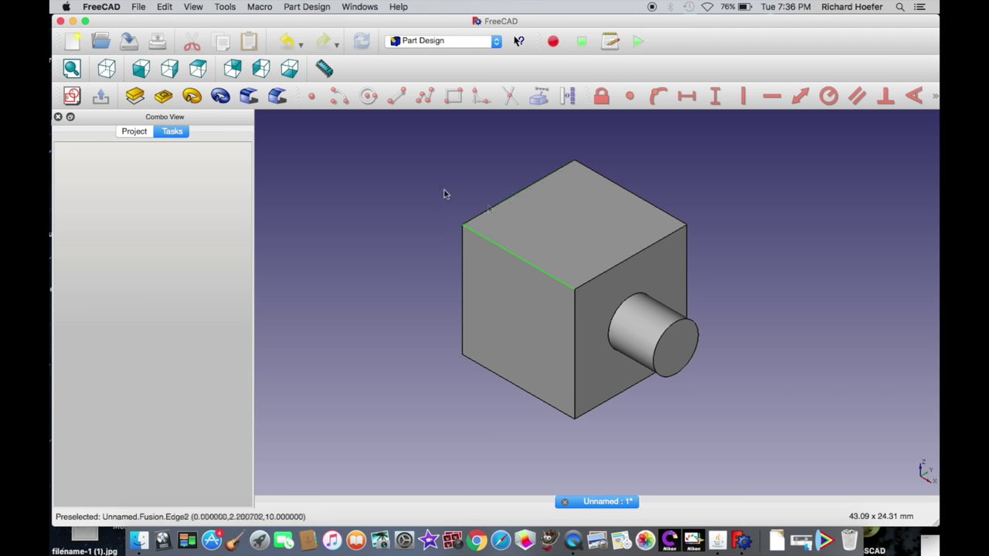
pyautogui.keyDown('ctrl'); pyautogui.click(497, 205); pyautogui.keyUp('ctrl')
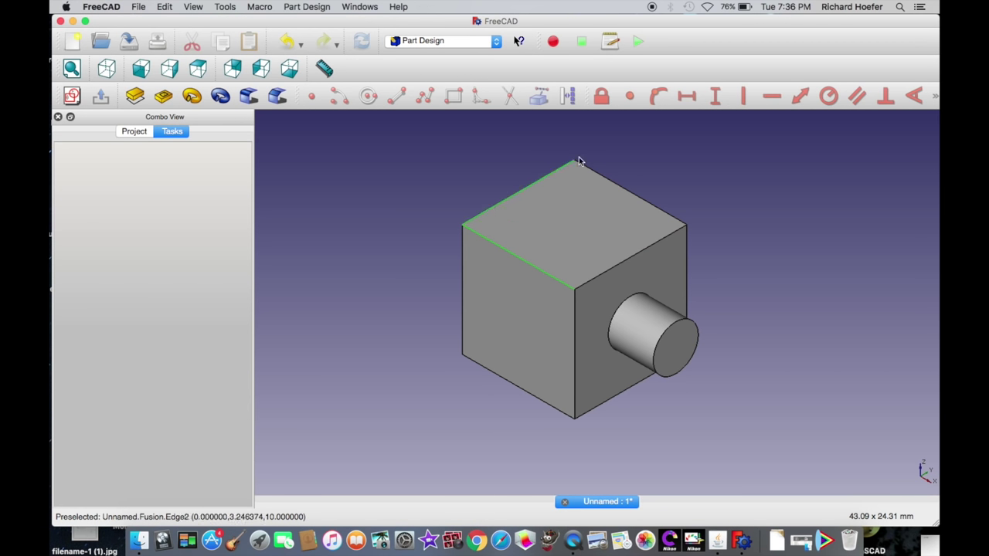
pyautogui.keyDown('ctrl'); pyautogui.click(628, 190); pyautogui.keyUp('ctrl')
pyautogui.keyDown('ctrl'); pyautogui.click(643, 256); pyautogui.keyUp('ctrl')
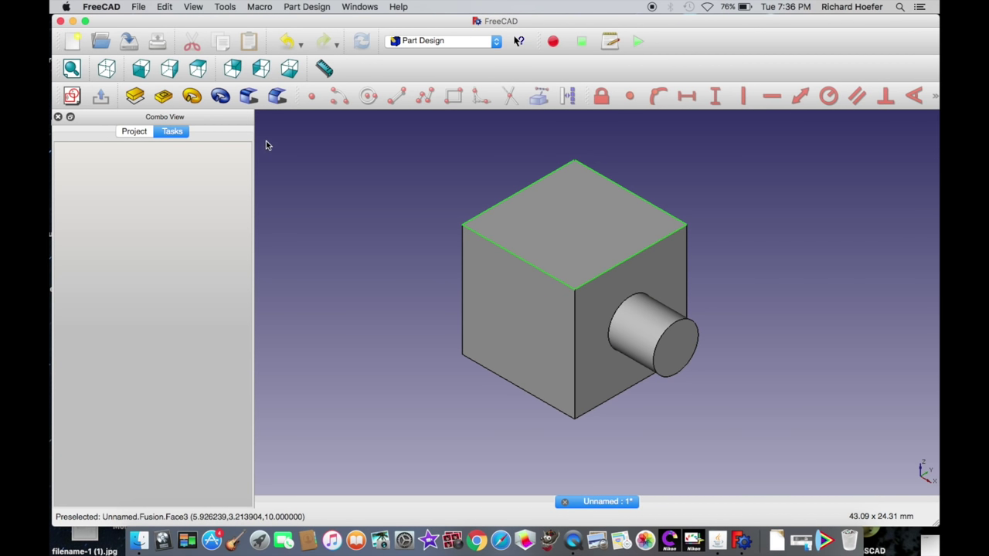
pyautogui.click(277, 96)
pyautogui.click(197, 207)
pyautogui.press('Down')
pyautogui.click(198, 207)
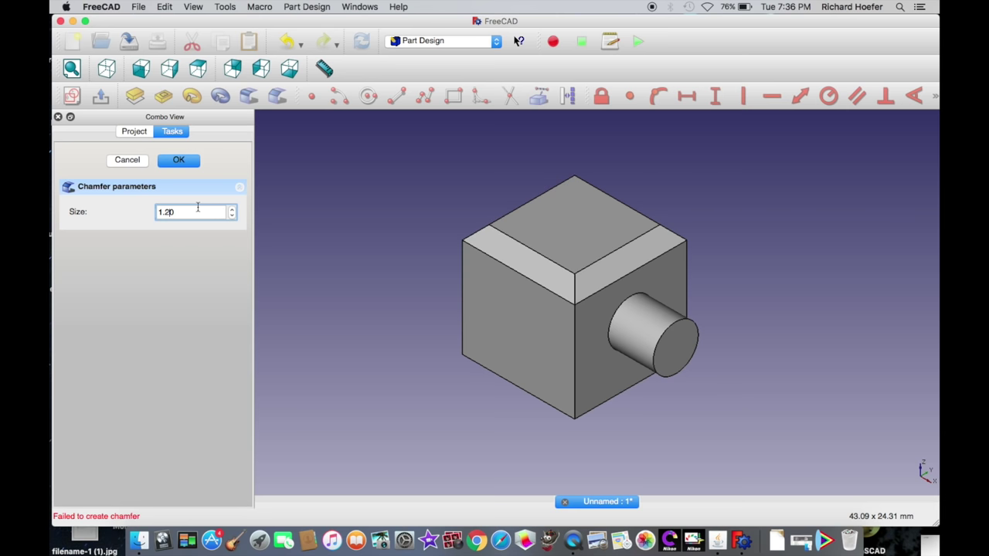
pyautogui.write('6')
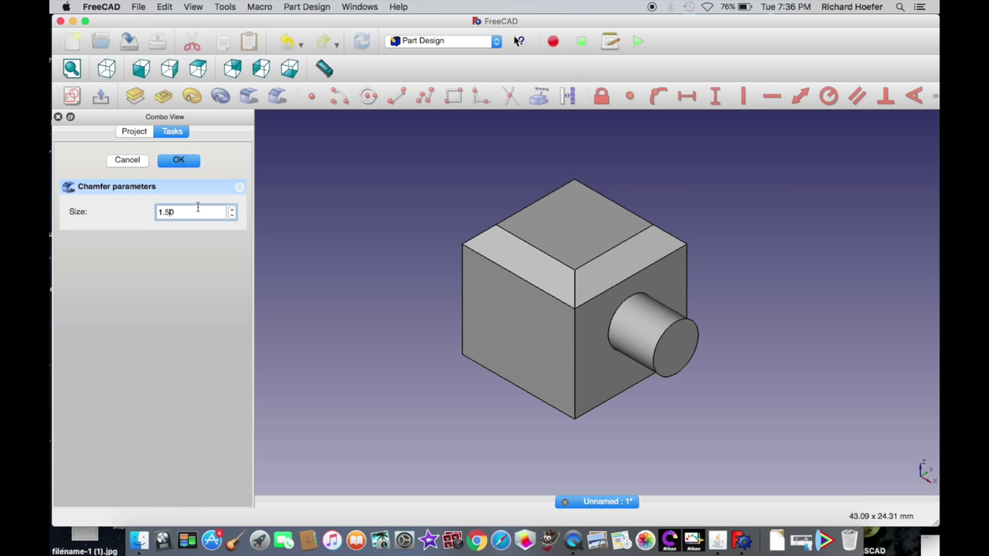
pyautogui.click(178, 160)
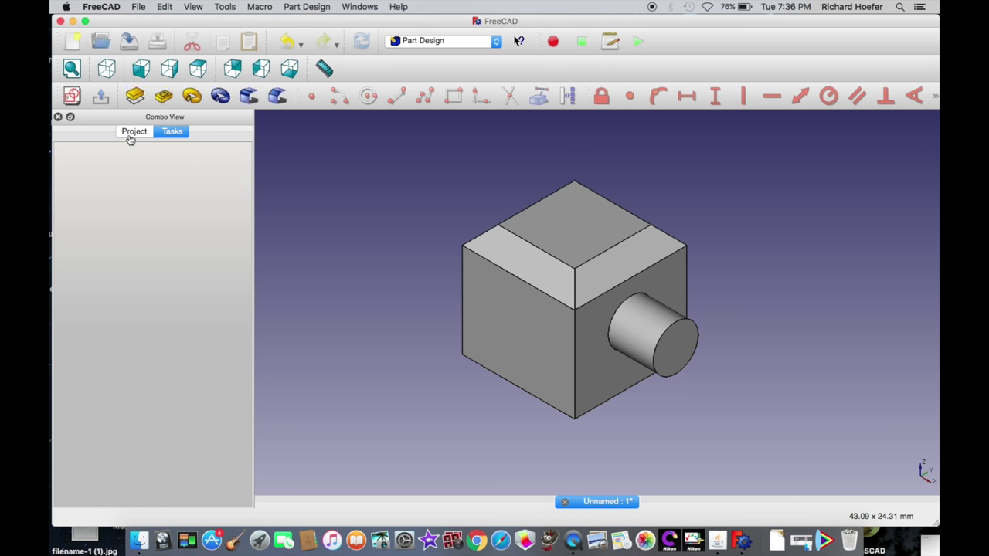
# Compare the Chamfer and the Fusion entries in the model tree.
pyautogui.click(134, 131)
pyautogui.click(107, 205)
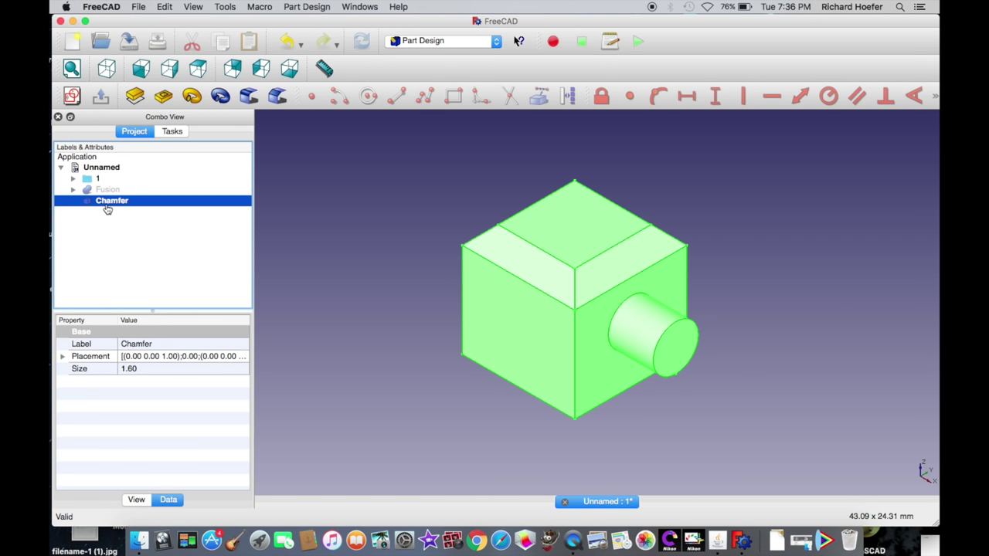
pyautogui.click(108, 190)
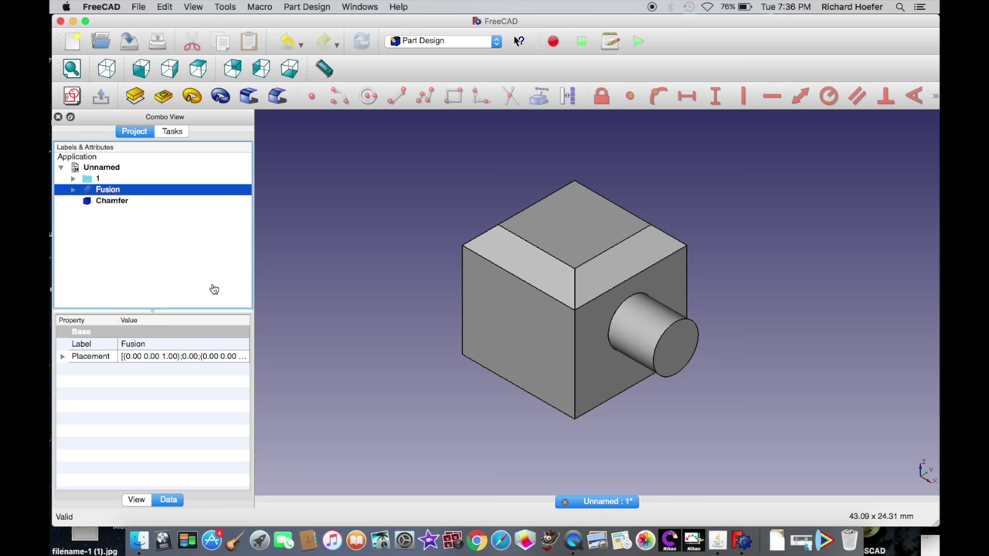
# Reopen the Chamfer's parameters to review the size setting, and leave without changing it.
pyautogui.click(105, 200)
pyautogui.rightClick(106, 201)
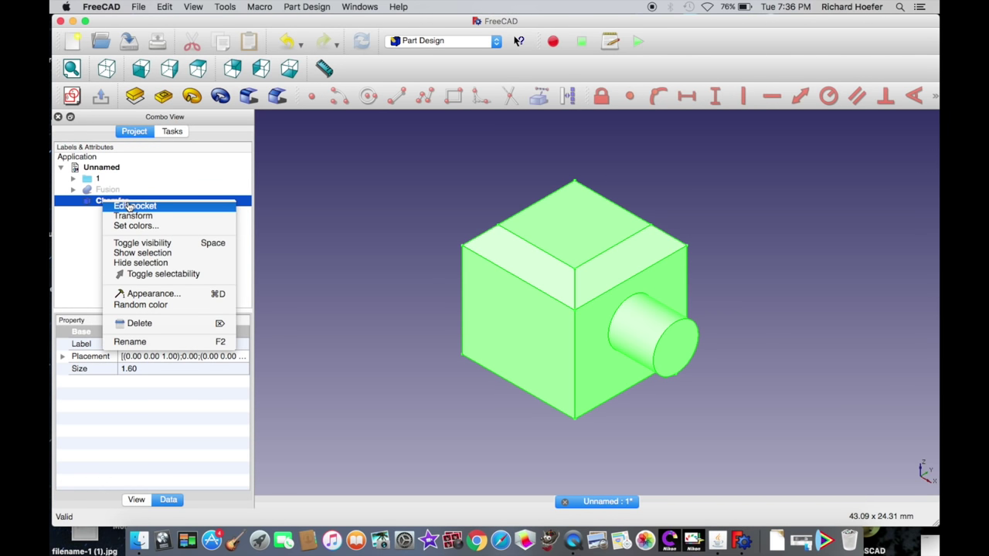
pyautogui.click(129, 205)
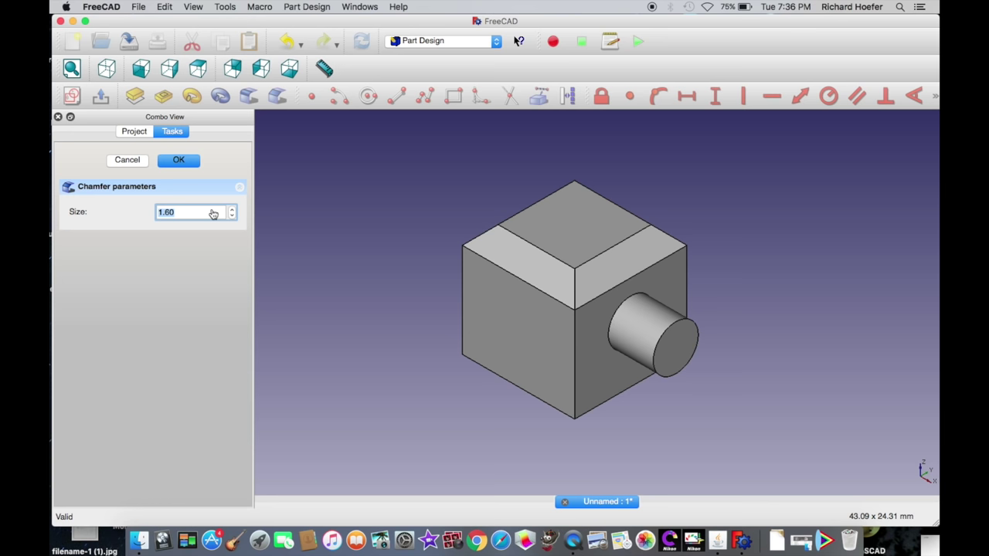
pyautogui.scroll(-1, 213, 214)
pyautogui.scroll(1, 213, 214)
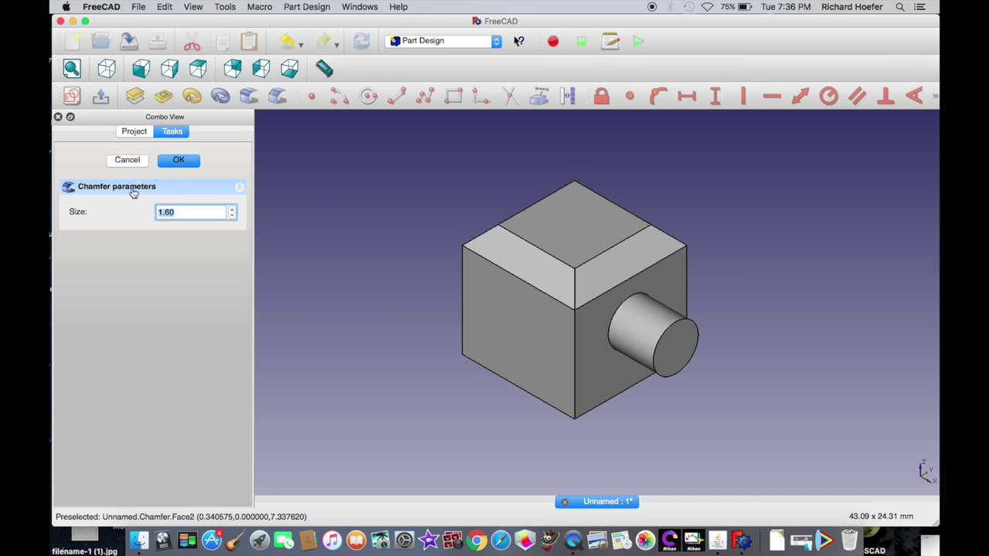
pyautogui.click(187, 218)
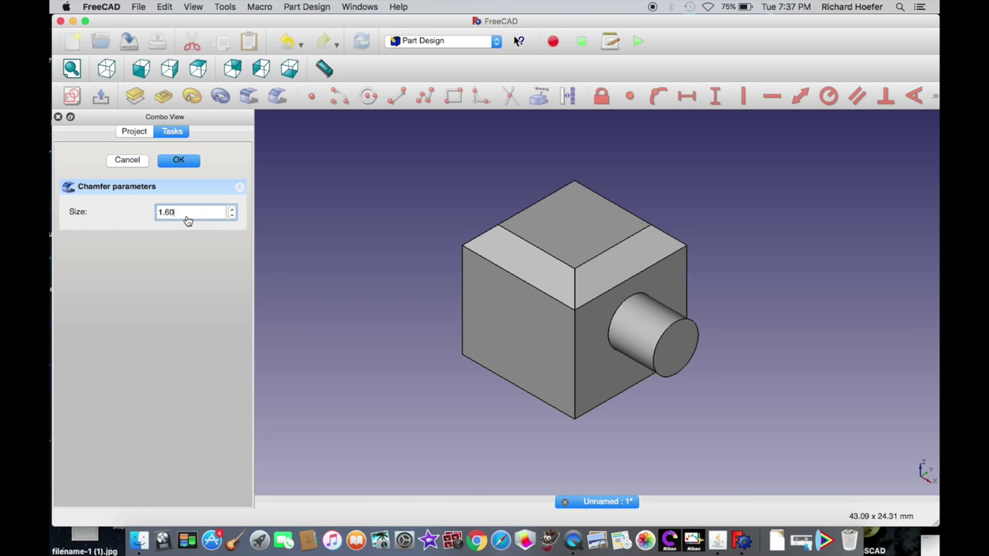
pyautogui.click(128, 162)
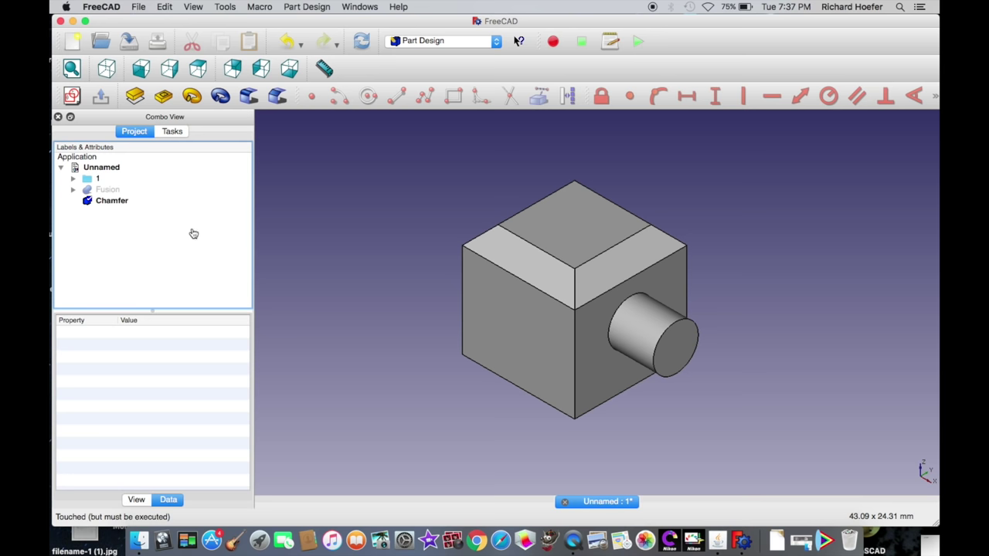
# Delete the Chamfer from the model tree and select the Fusion.
pyautogui.click(119, 204)
pyautogui.rightClick(120, 205)
pyautogui.click(178, 332)
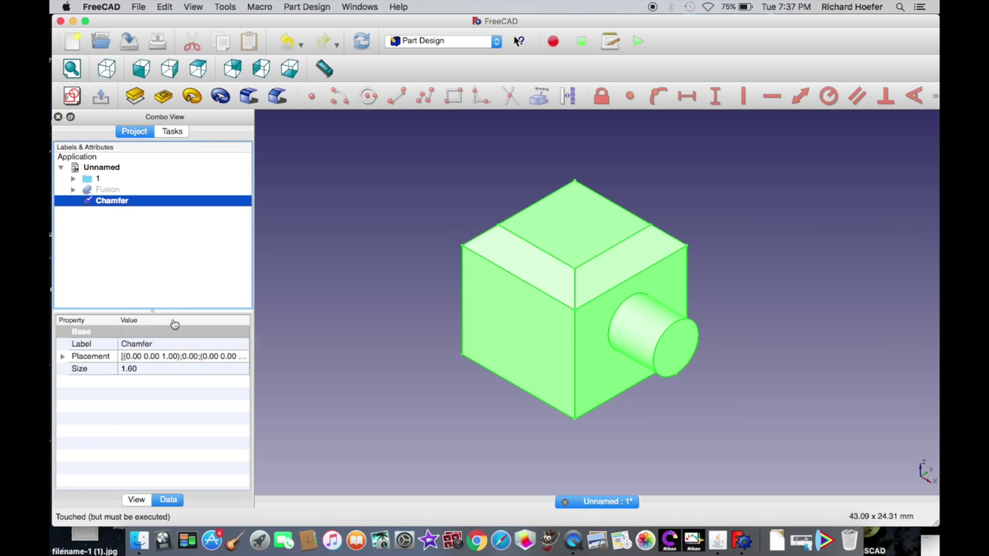
pyautogui.click(116, 193)
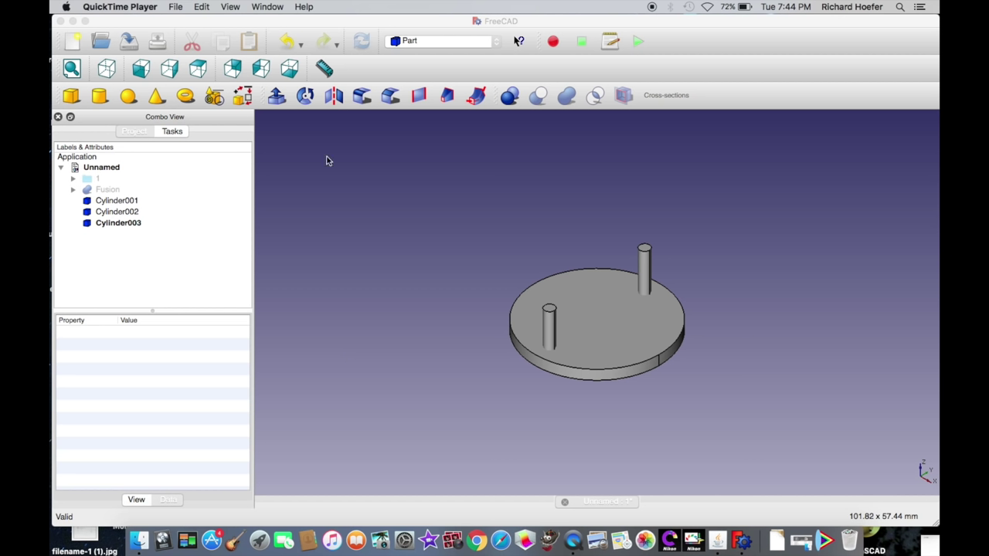
# Show the large disc and its two small cylinders in the top view.
pyautogui.click(197, 70)
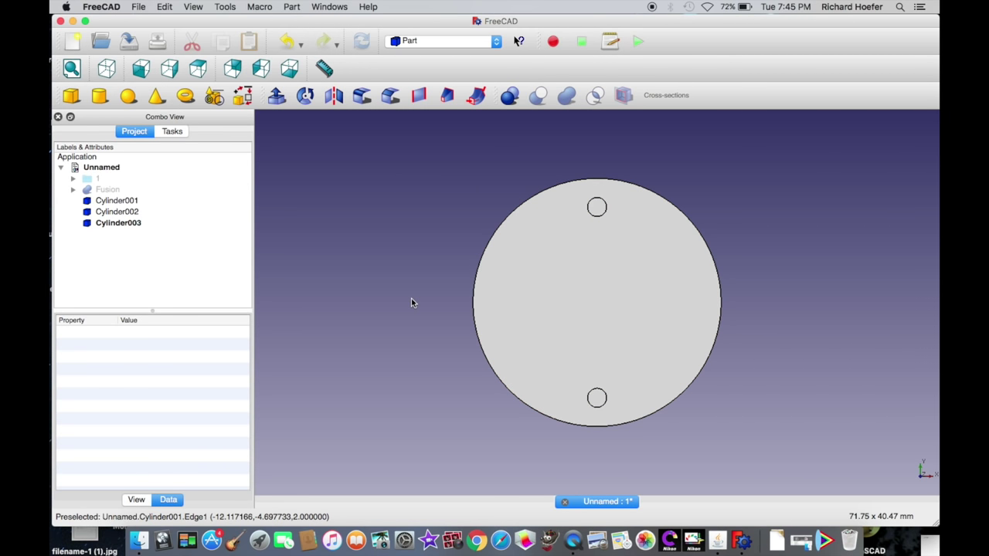
# Fuse the two small cylinders, Cylinder002 and Cylinder003, into one union.
pyautogui.click(113, 212)
pyautogui.press('Down')
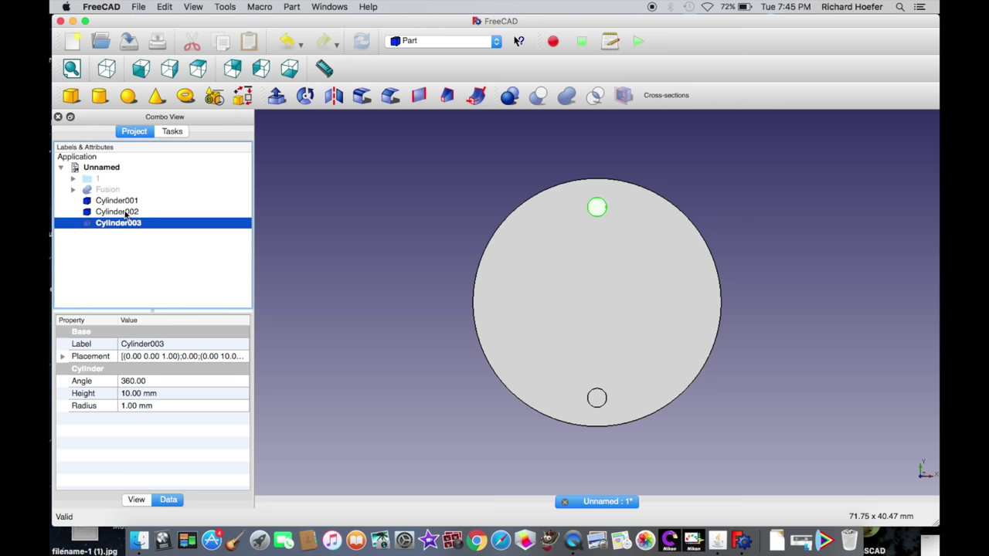
pyautogui.keyDown('shift'); pyautogui.click(126, 216); pyautogui.keyUp('shift')
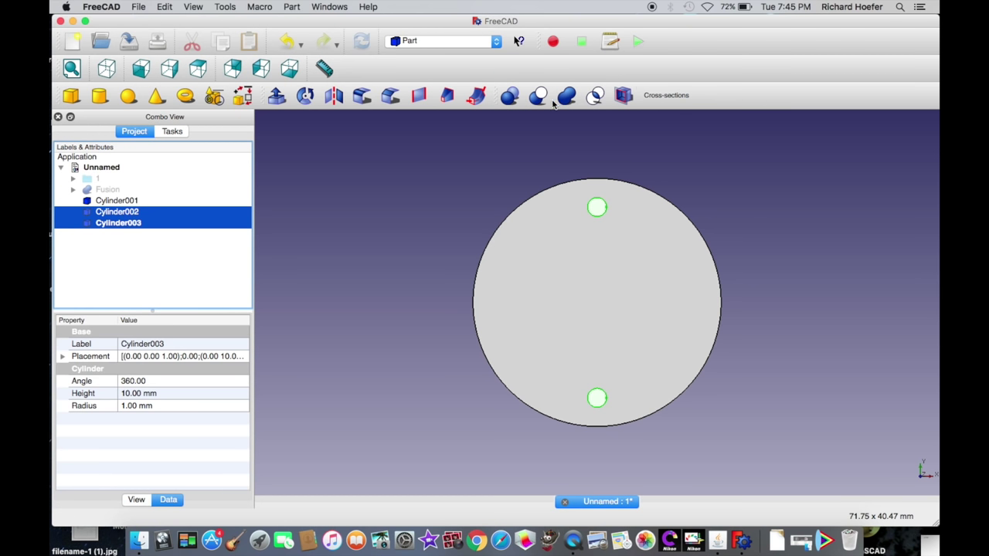
pyautogui.click(563, 99)
# Duplicate the fused cylinder pair and rotate the copy 90° about the Z axis.
pyautogui.click(128, 214)
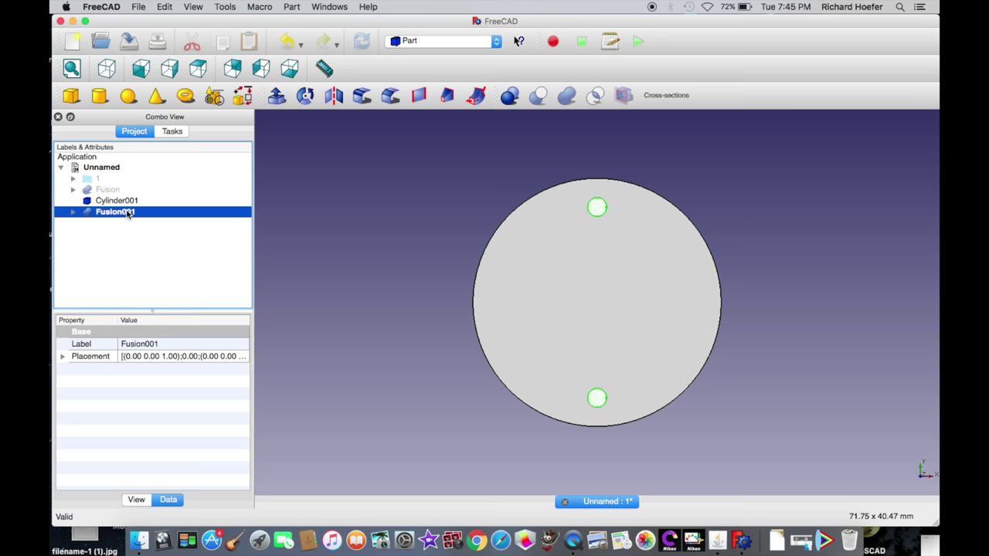
pyautogui.press('super+v')
pyautogui.click(166, 223)
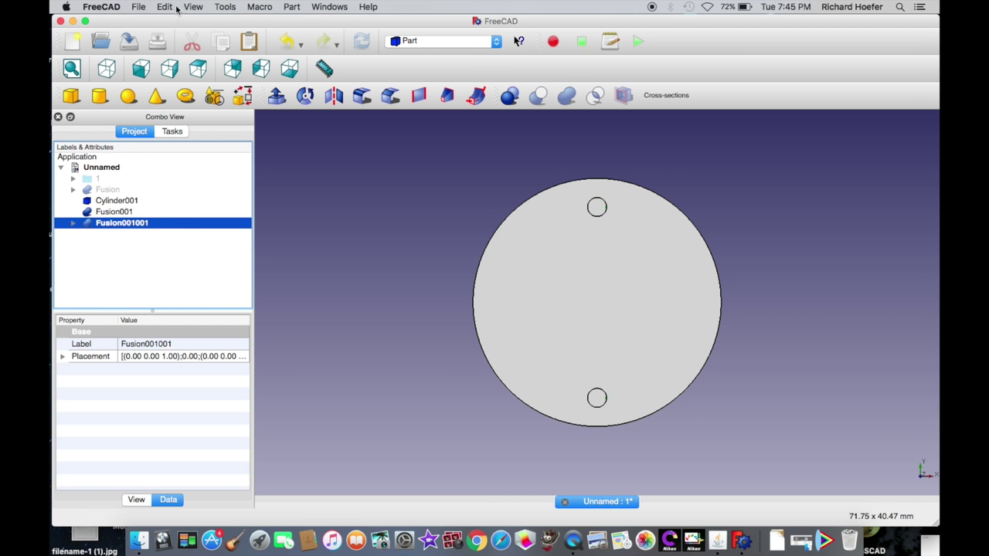
pyautogui.click(174, 8)
pyautogui.click(189, 163)
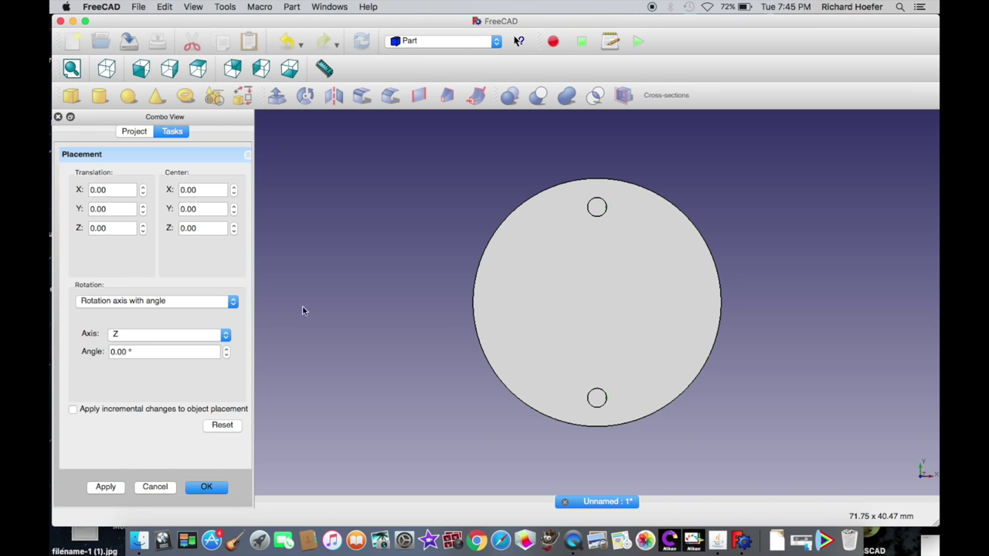
pyautogui.click(154, 351)
pyautogui.write('90')
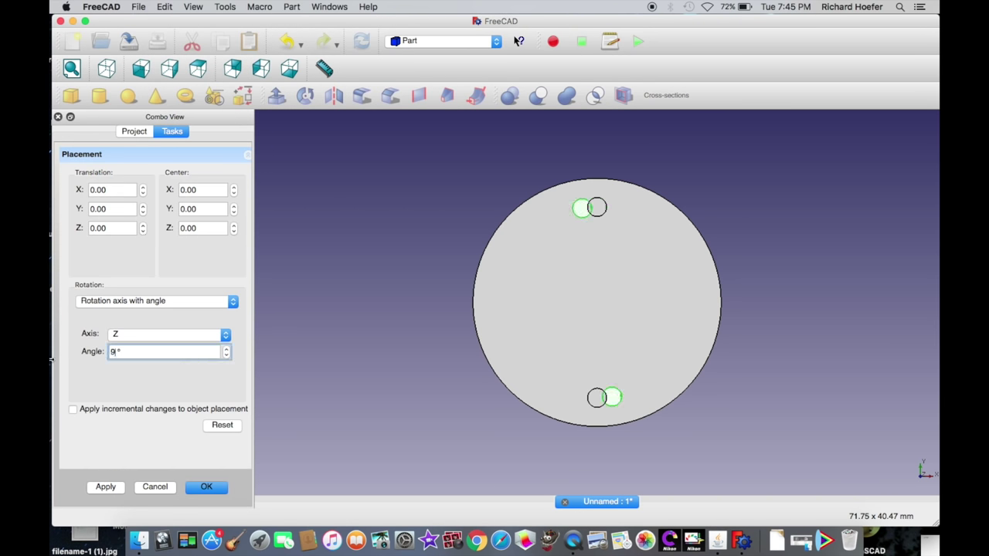
pyautogui.click(104, 487)
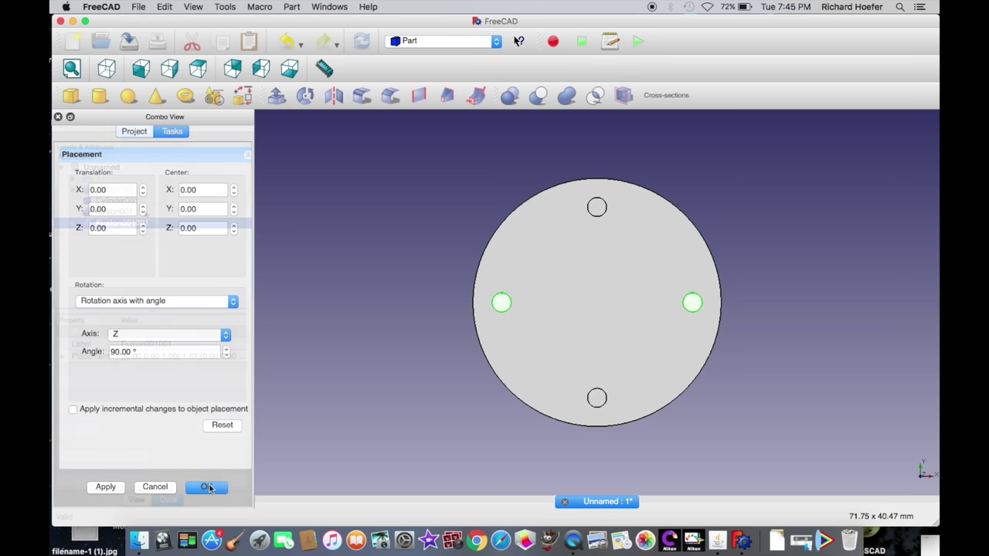
pyautogui.click(206, 486)
# Fuse the original cylinder pair with its rotated copy into a single set of four.
pyautogui.click(144, 212)
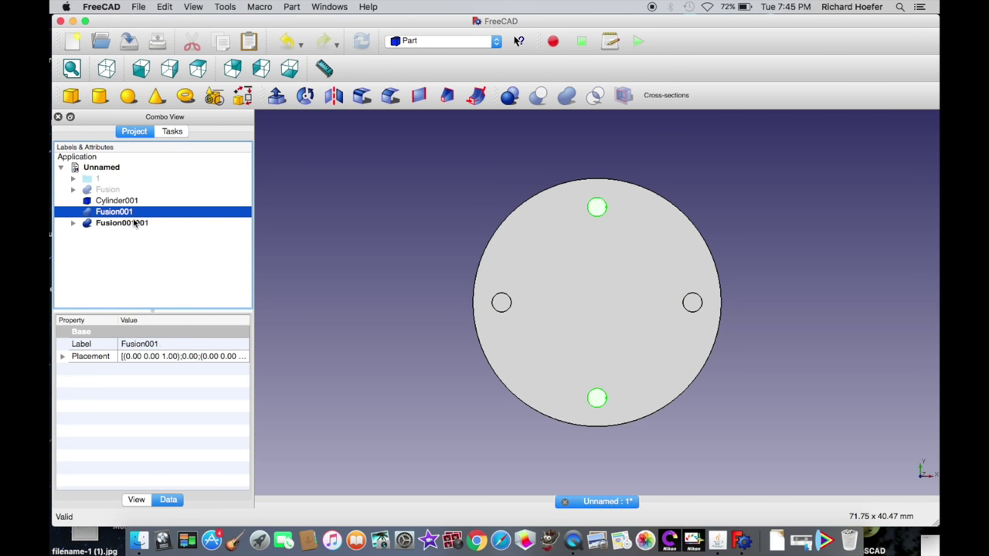
pyautogui.keyDown('super'); pyautogui.click(130, 223); pyautogui.keyUp('super')
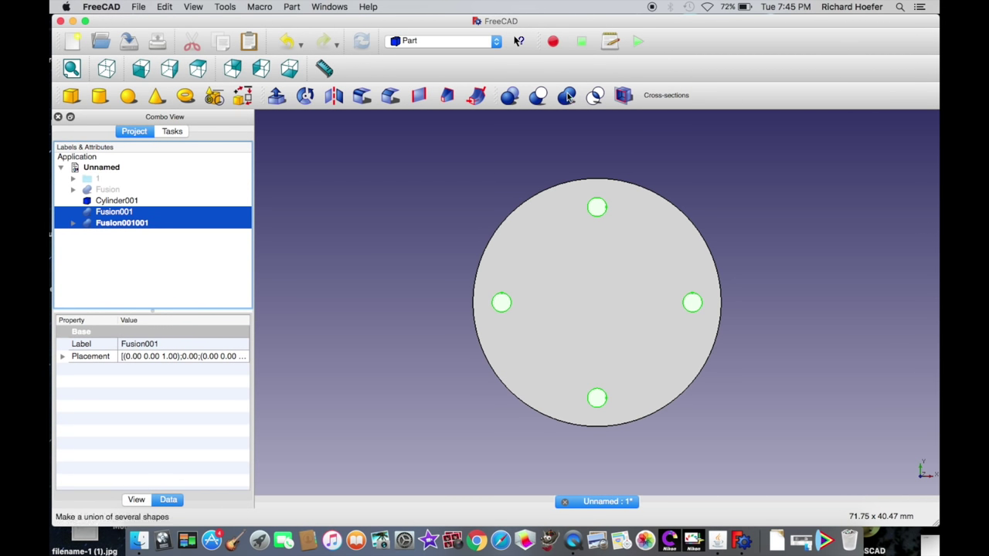
pyautogui.click(566, 95)
# Copy the four-cylinder fusion and rotate the copy 45° about the Z axis.
pyautogui.click(130, 213)
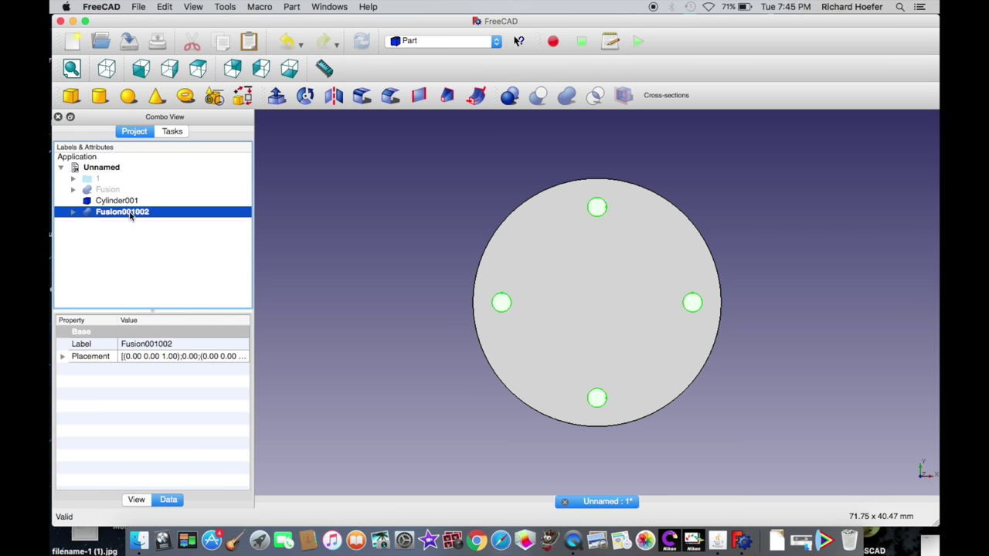
pyautogui.press('super+c')
pyautogui.press('super+v')
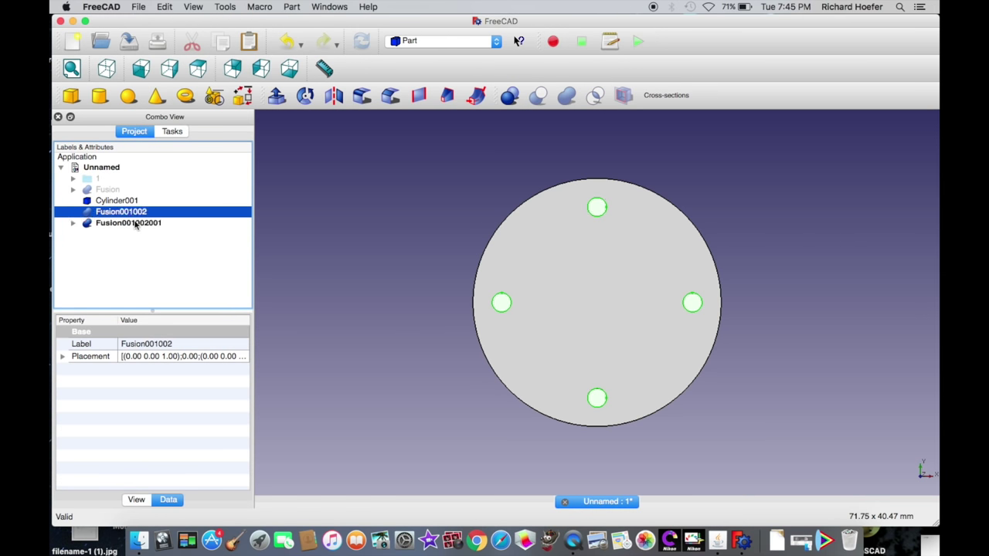
pyautogui.click(135, 224)
pyautogui.click(164, 6)
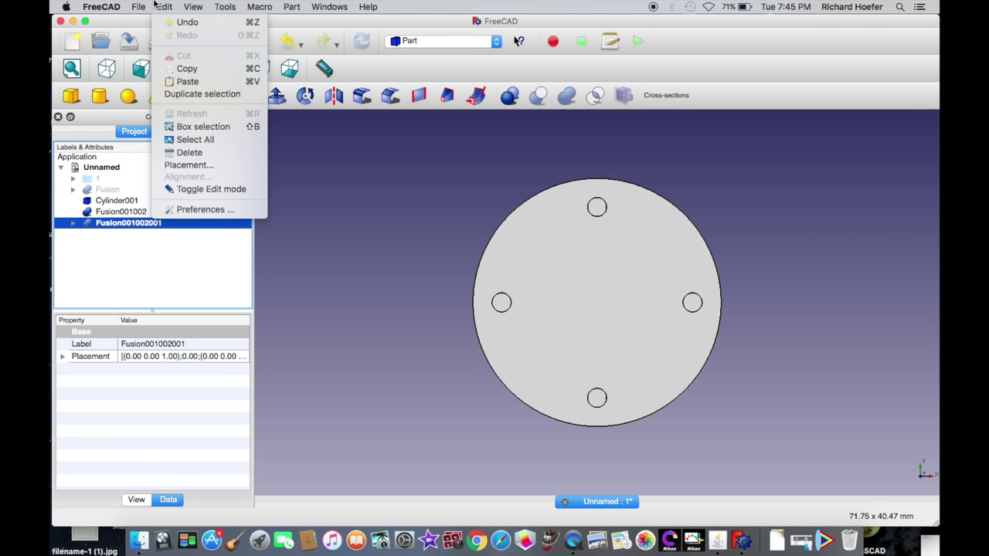
pyautogui.click(189, 165)
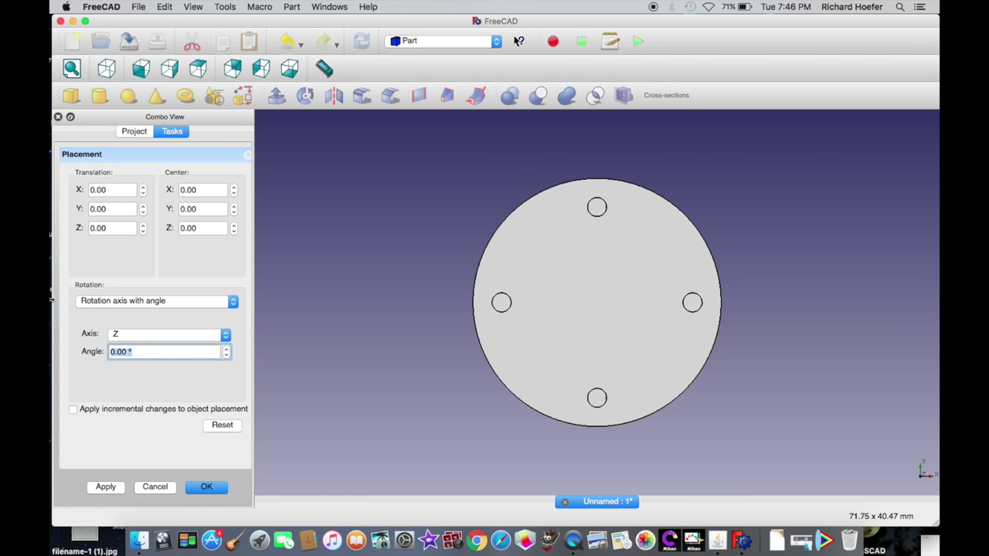
pyautogui.write('45')
pyautogui.click(105, 486)
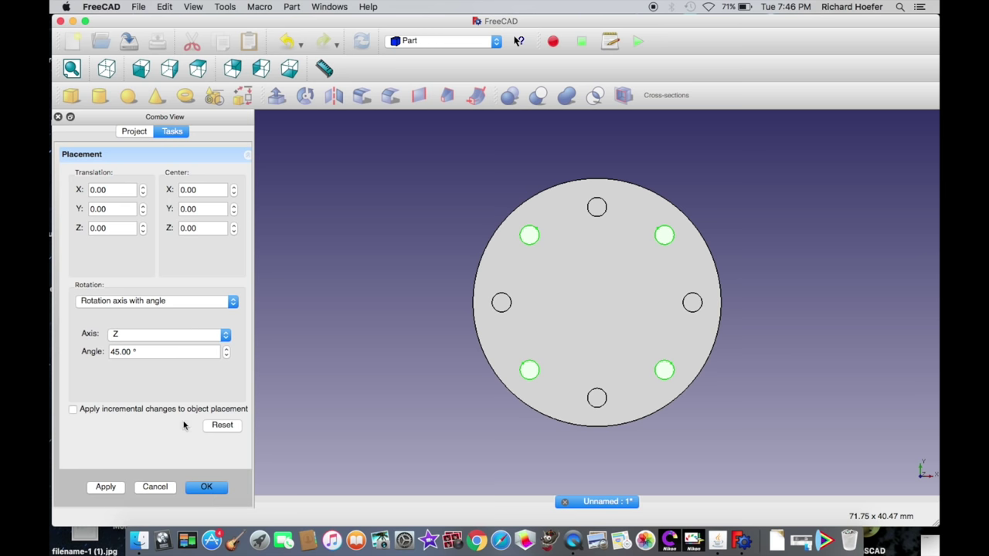
pyautogui.click(203, 487)
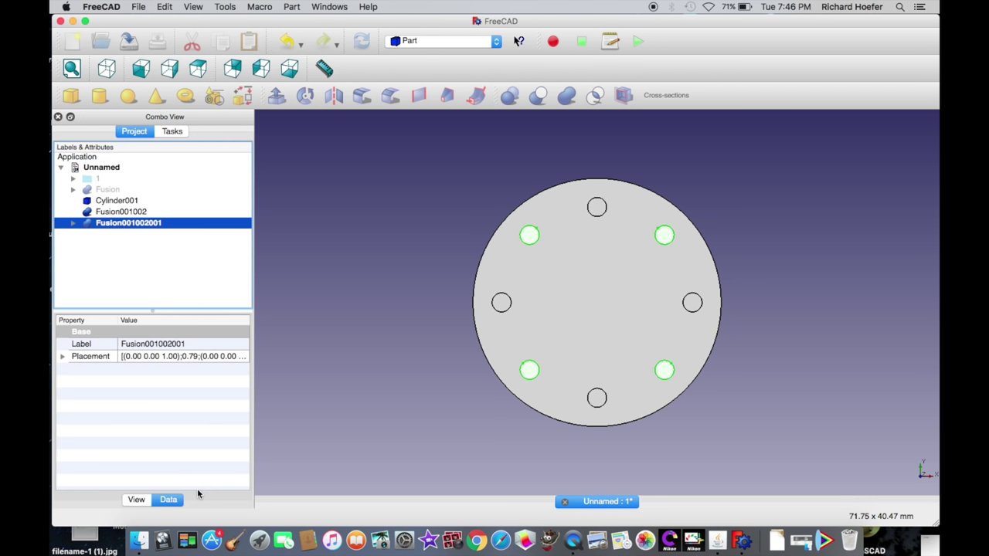
# Fuse both four-cylinder sets into one ring of eight cylinders.
pyautogui.keyDown('super'); pyautogui.click(99, 224); pyautogui.keyUp('super')
pyautogui.keyDown('super'); pyautogui.click(121, 224); pyautogui.keyUp('super')
pyautogui.keyDown('super'); pyautogui.click(120, 211); pyautogui.keyUp('super')
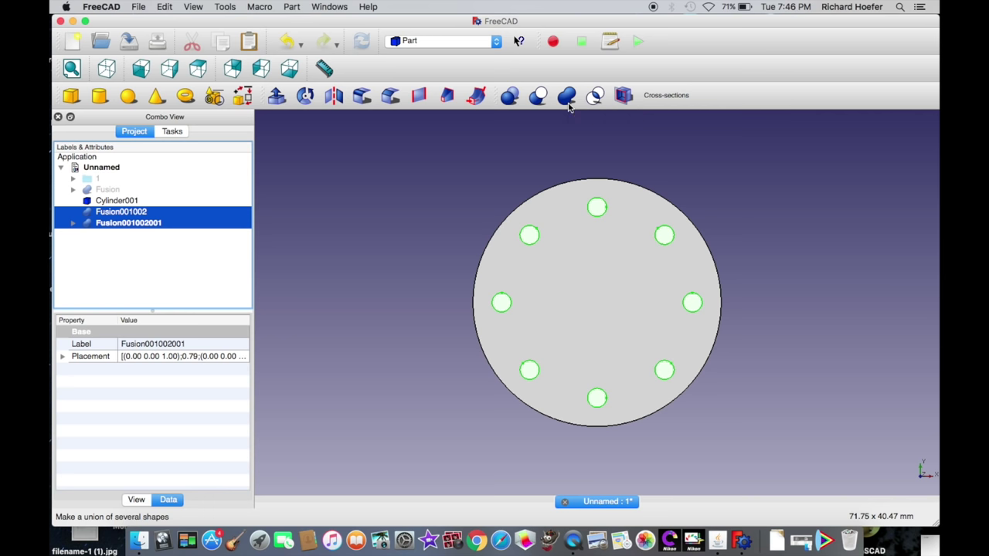
pyautogui.click(566, 96)
# Copy the eight-cylinder ring and rotate the copy 22.5° about the Z axis.
pyautogui.click(199, 215)
pyautogui.press('super+c')
pyautogui.press('super+v')
pyautogui.click(103, 223)
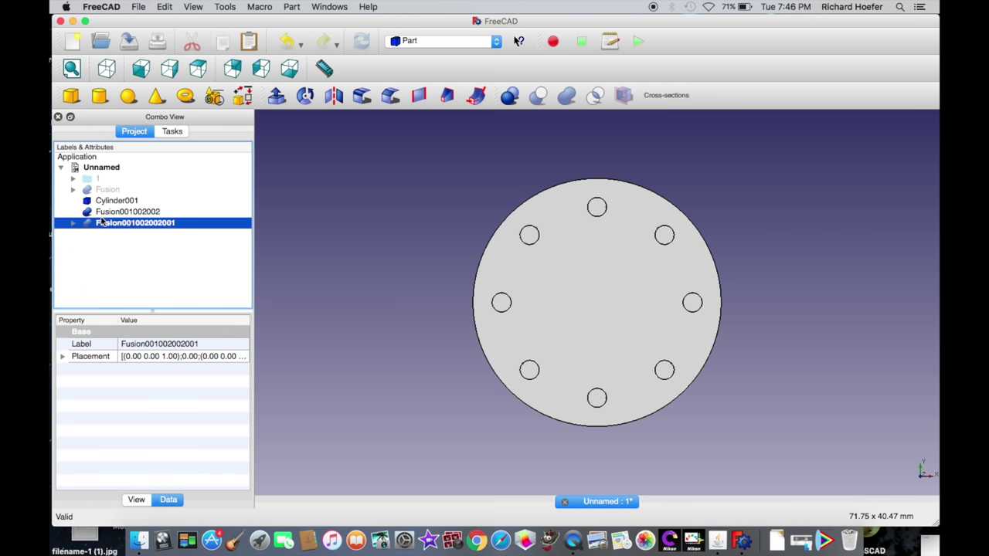
pyautogui.click(164, 6)
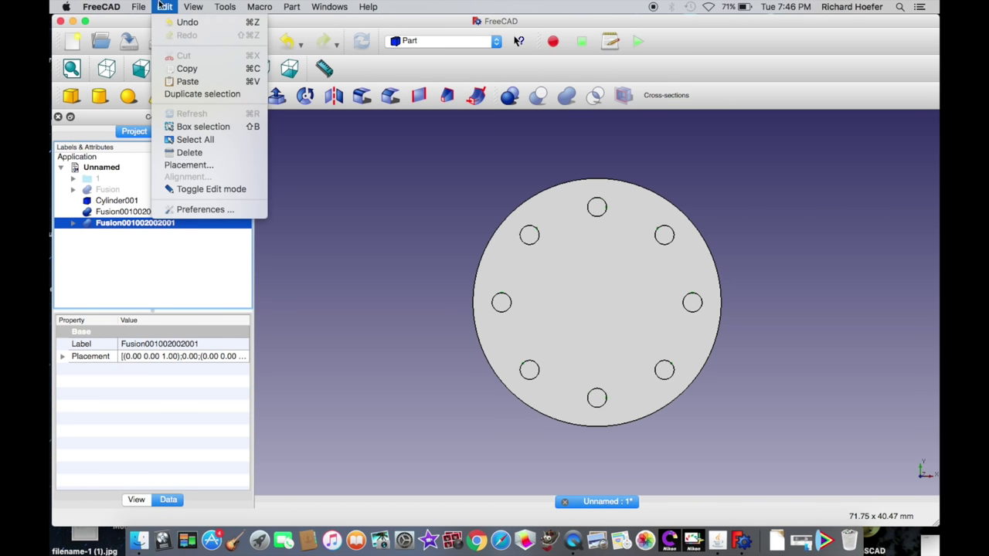
pyautogui.click(178, 166)
pyautogui.click(140, 352)
pyautogui.write('22.5')
pyautogui.click(105, 487)
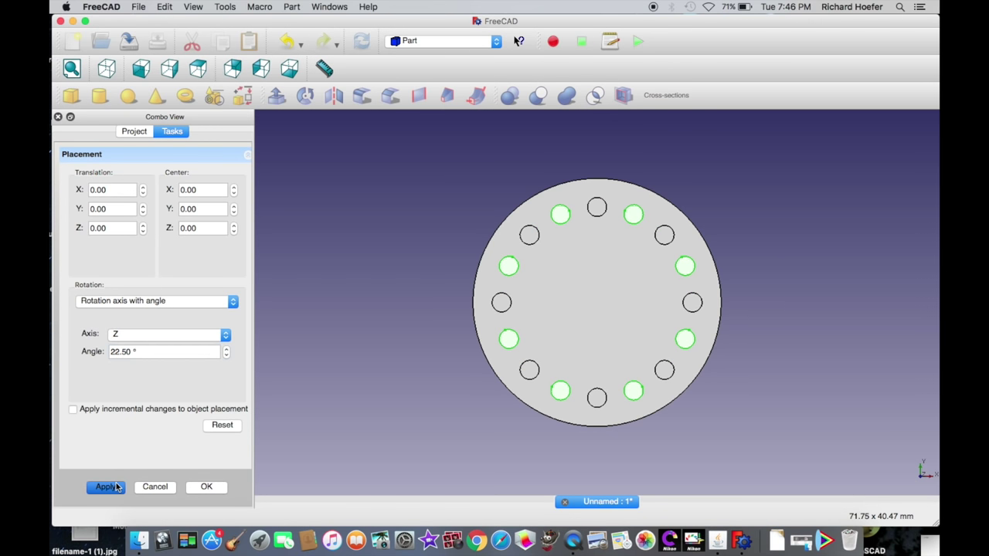
pyautogui.click(205, 487)
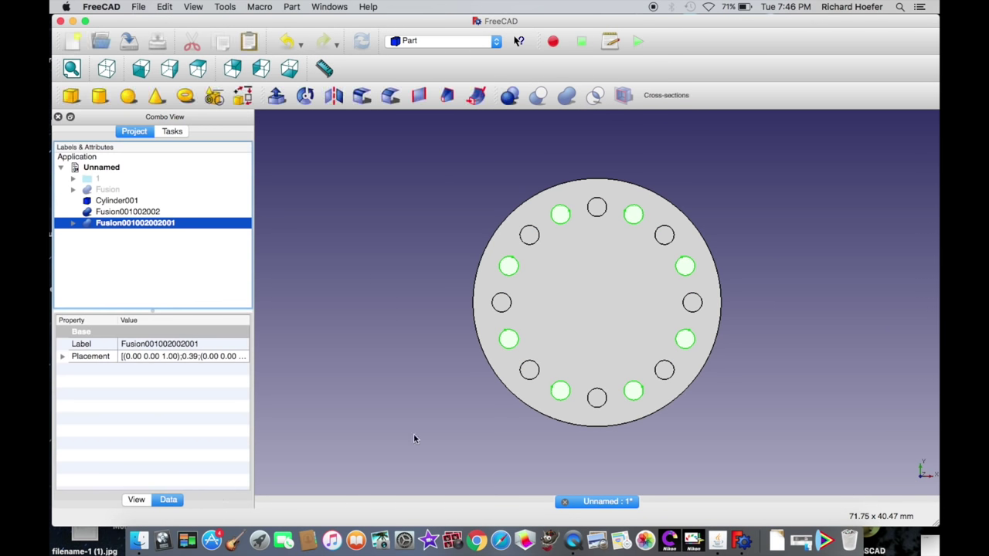
# Fuse the two eight-cylinder rings into one ring of sixteen cylinders.
pyautogui.moveTo(412, 435); pyautogui.dragTo(502, 278, button='middle')
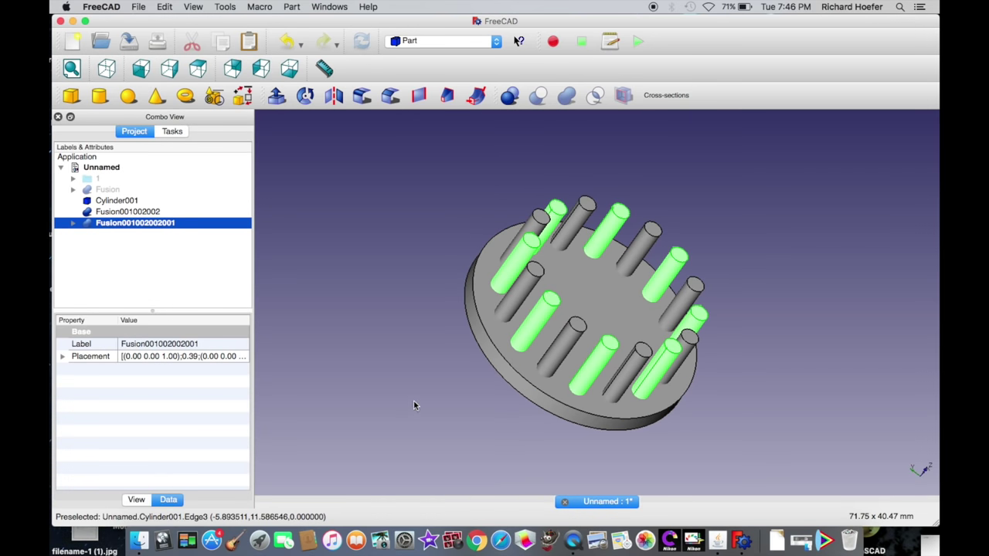
pyautogui.moveTo(415, 385); pyautogui.dragTo(379, 401, button='middle')
pyautogui.keyDown('super'); pyautogui.click(150, 210); pyautogui.keyUp('super')
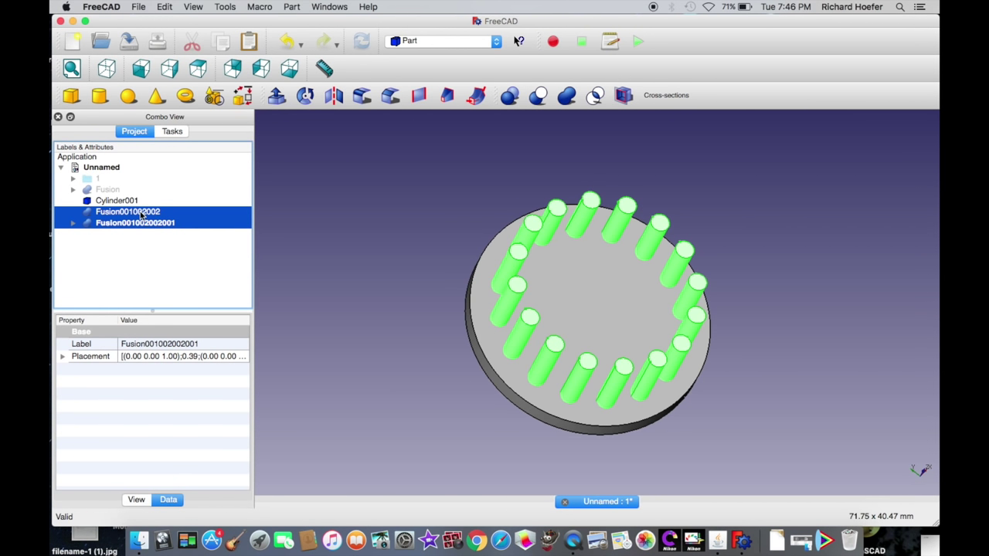
pyautogui.click(570, 94)
# Cut the fused ring of small cylinders out of the large disc, Cylinder001.
pyautogui.click(142, 201)
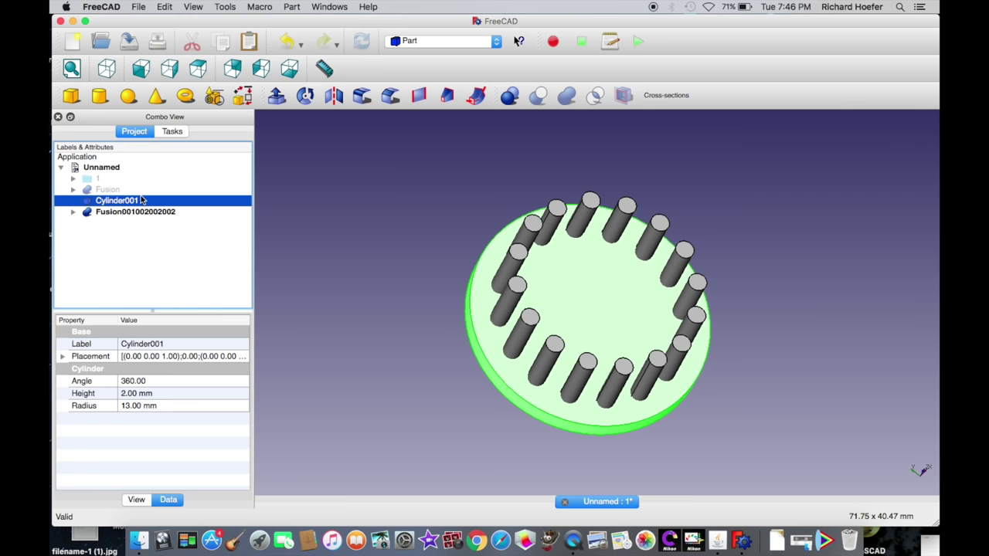
pyautogui.keyDown('super'); pyautogui.click(168, 212); pyautogui.keyUp('super')
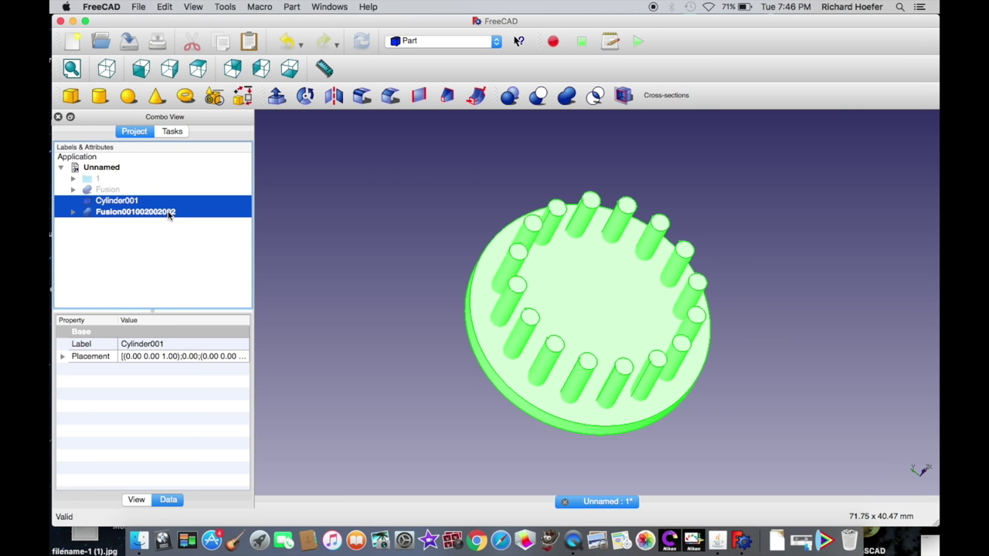
pyautogui.click(539, 95)
pyautogui.moveTo(715, 196); pyautogui.dragTo(678, 202, button='middle')
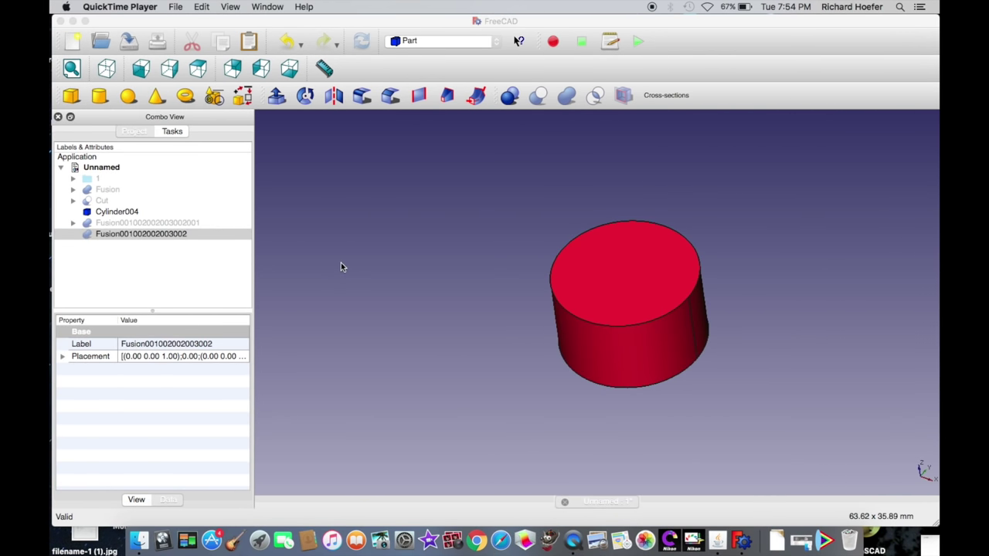
# Make the two hidden box fusions around the red cylinder visible and view their overlap in the top view.
pyautogui.click(141, 222)
pyautogui.press('space')
pyautogui.click(142, 233)
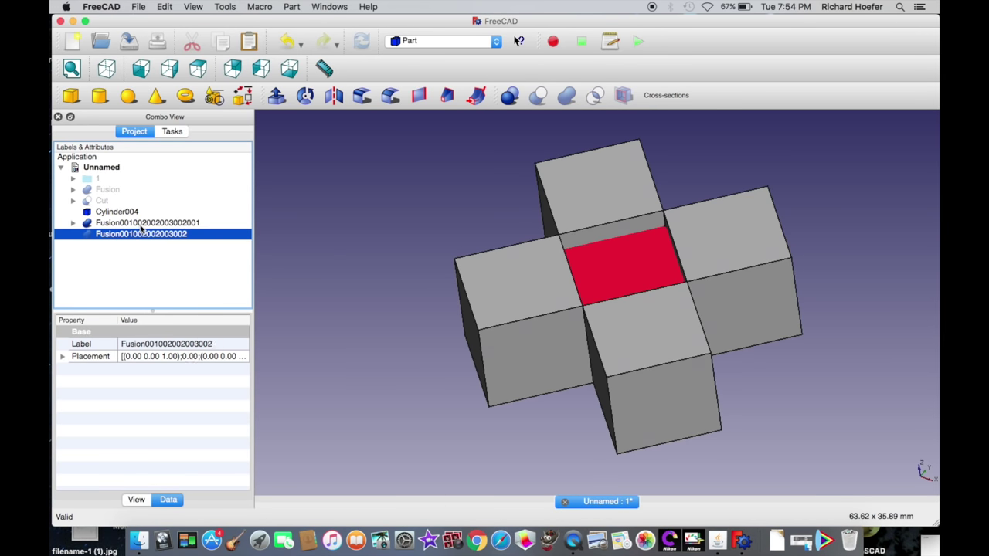
pyautogui.press('space')
pyautogui.moveTo(342, 227); pyautogui.dragTo(388, 314, button='middle')
pyautogui.click(206, 65)
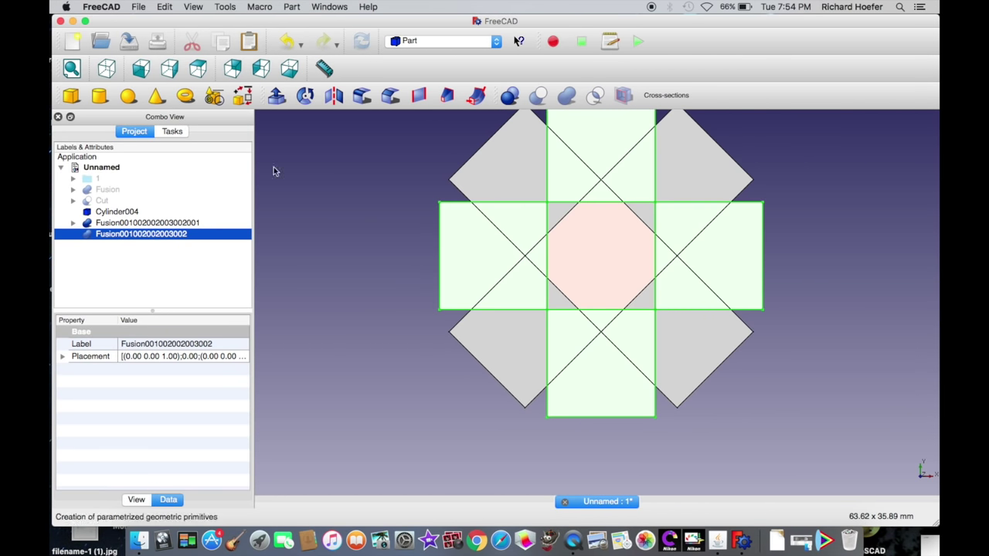
pyautogui.scroll(5, 371, 342)
pyautogui.moveTo(360, 373)
pyautogui.mouseDown(button='middle')
pyautogui.moveTo(348, 402)
pyautogui.moveTo(368, 376)
pyautogui.mouseUp(button='middle')
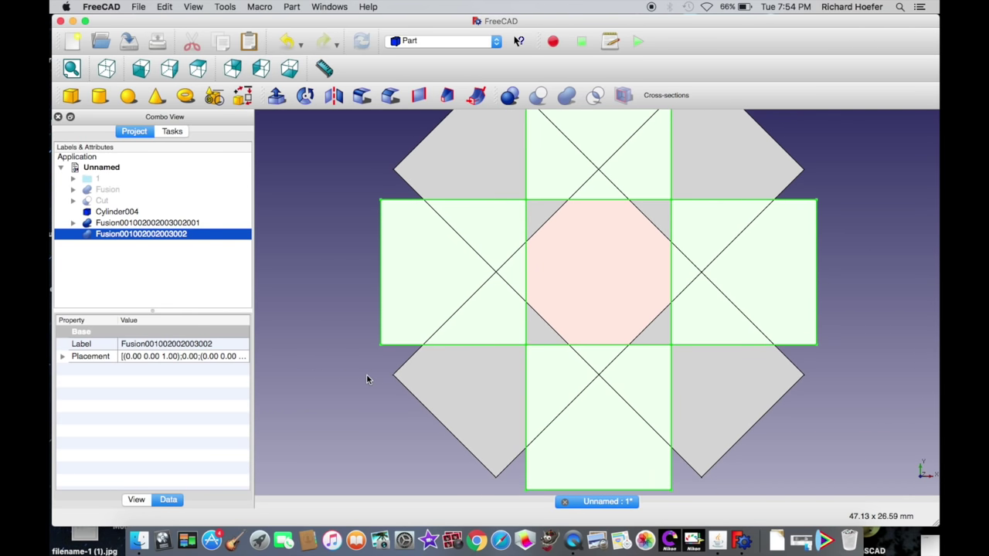
pyautogui.scroll(-2, 366, 375)
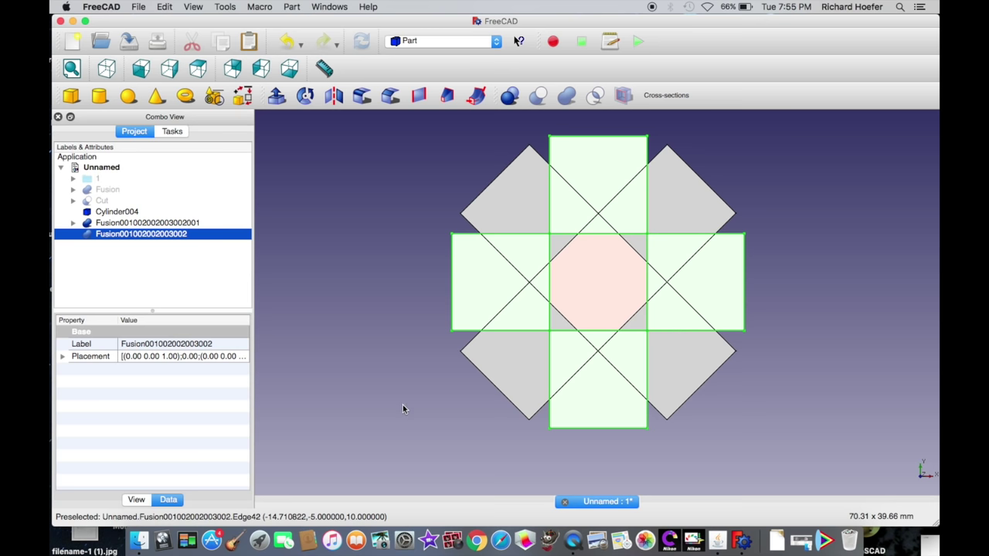
# Fuse the two cross-shaped box arrangements surrounding the red cylinder into one union.
pyautogui.moveTo(404, 406); pyautogui.dragTo(369, 373, button='middle')
pyautogui.keyDown('super'); pyautogui.click(154, 223); pyautogui.keyUp('super')
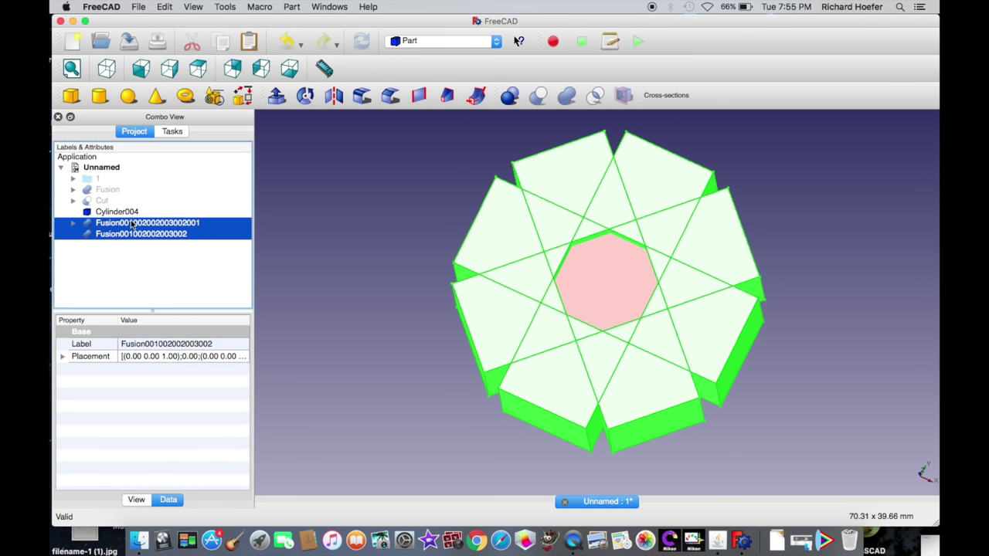
pyautogui.click(566, 95)
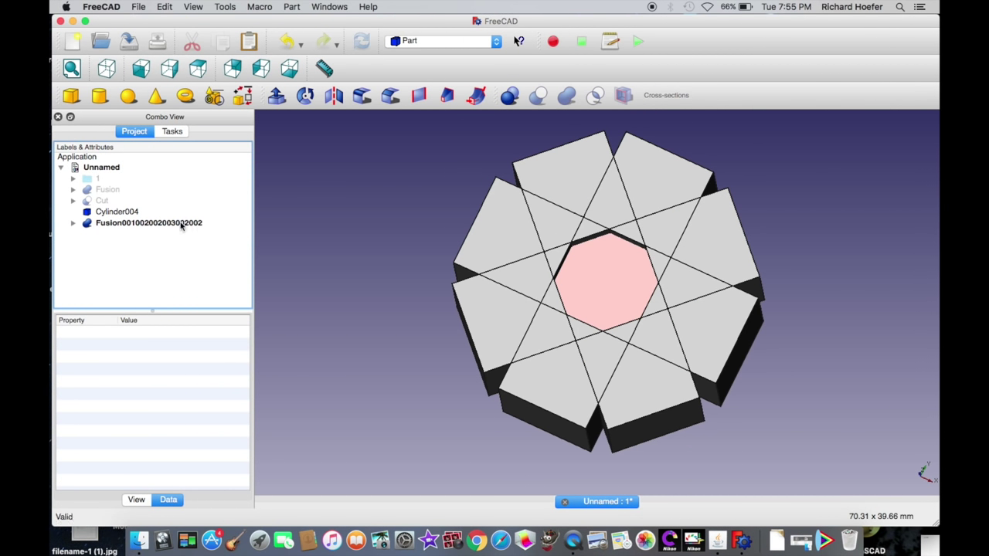
# Cut the fused boxes from the red cylinder, Cylinder004, to leave an octagonal prism.
pyautogui.click(120, 211)
pyautogui.keyDown('super'); pyautogui.click(149, 222); pyautogui.keyUp('super')
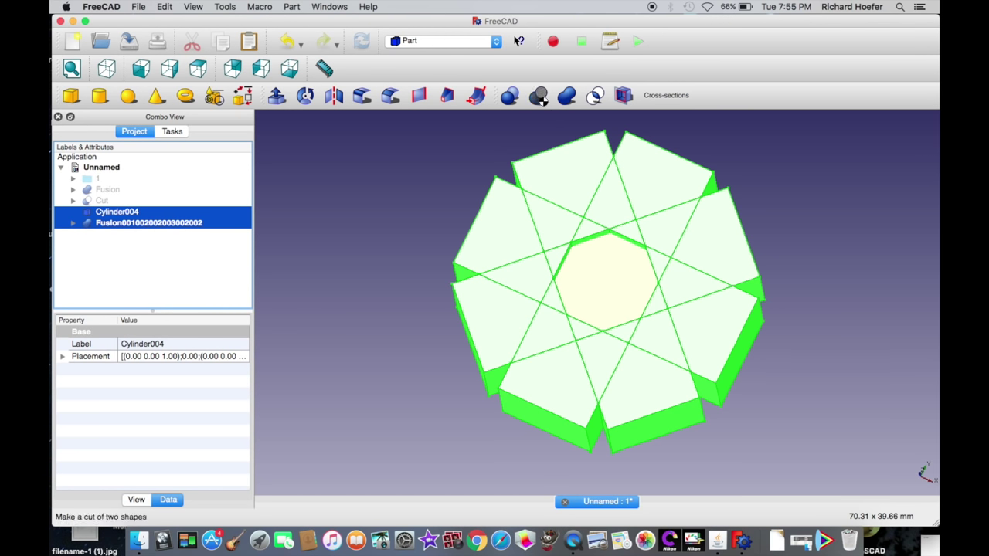
pyautogui.click(539, 95)
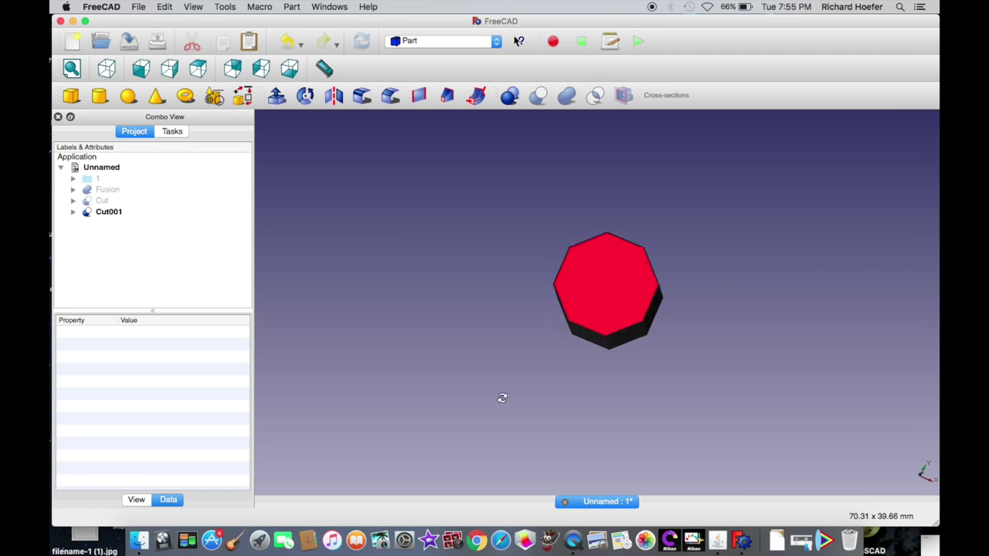